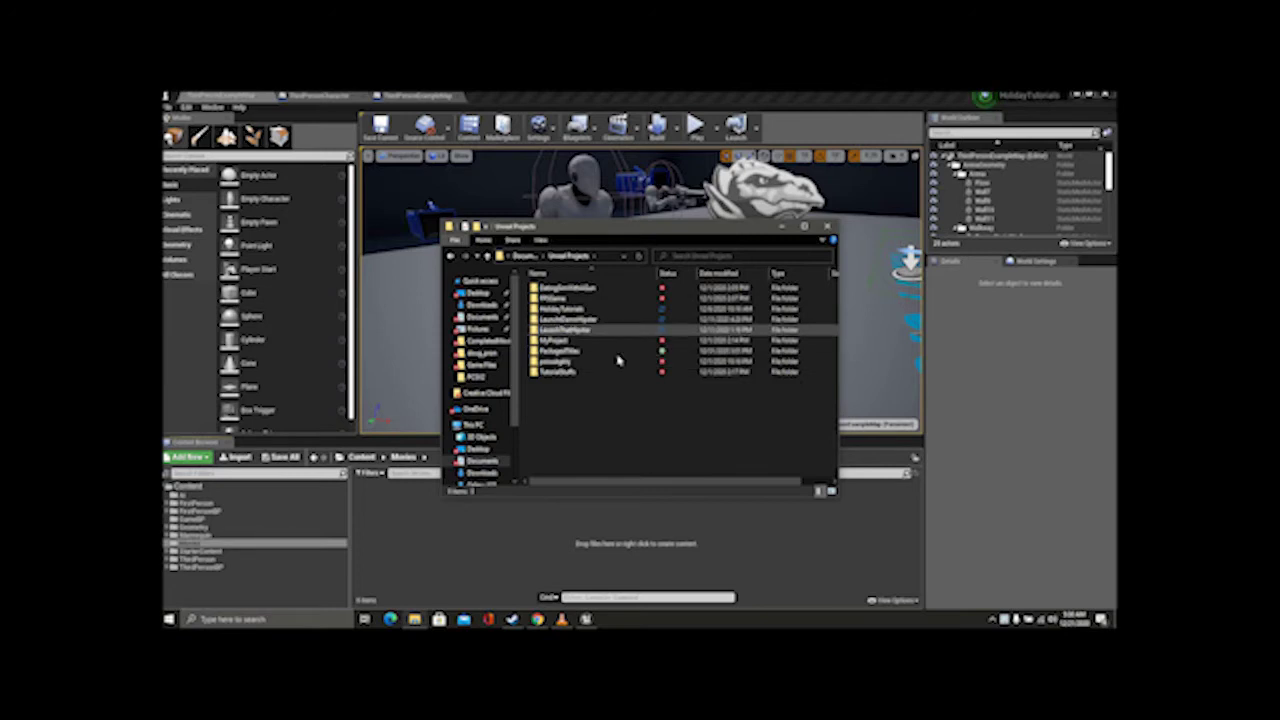
Step: Browse into the HolidayTutorials project's Content folder in File Explorer and locate its Movies folder
double_click(605, 309)
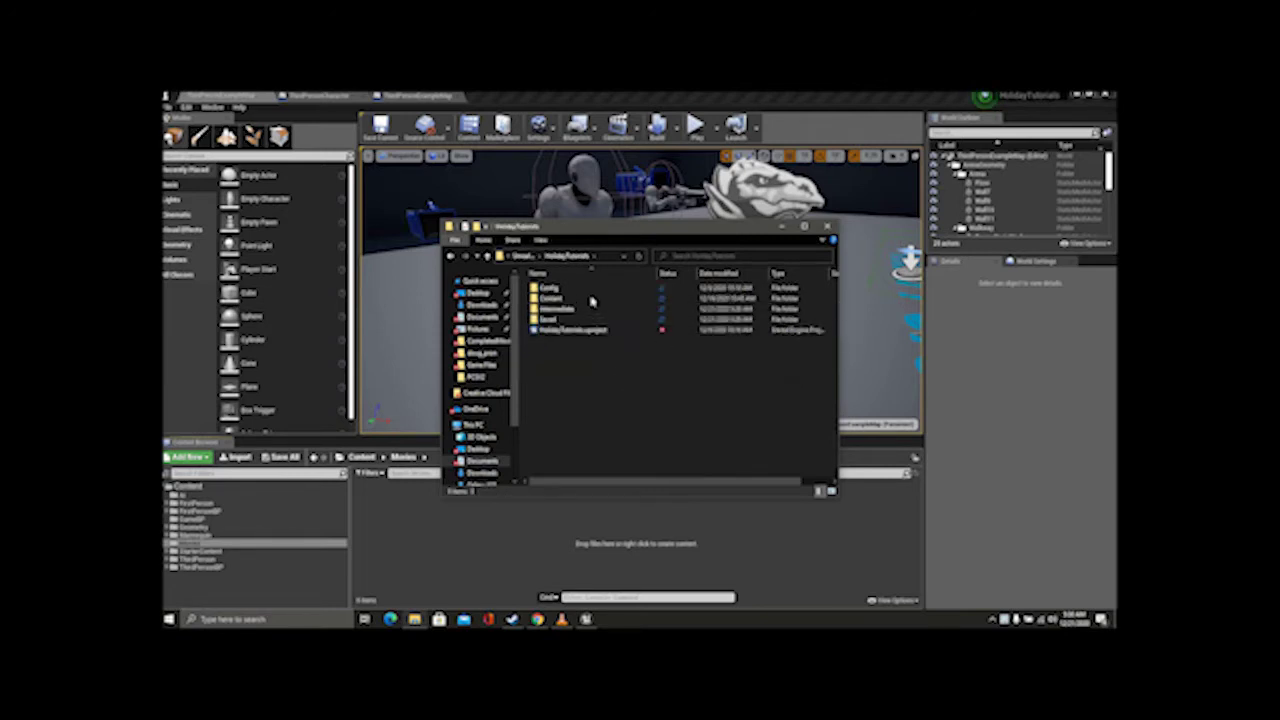
left_click(594, 300)
double_click(594, 300)
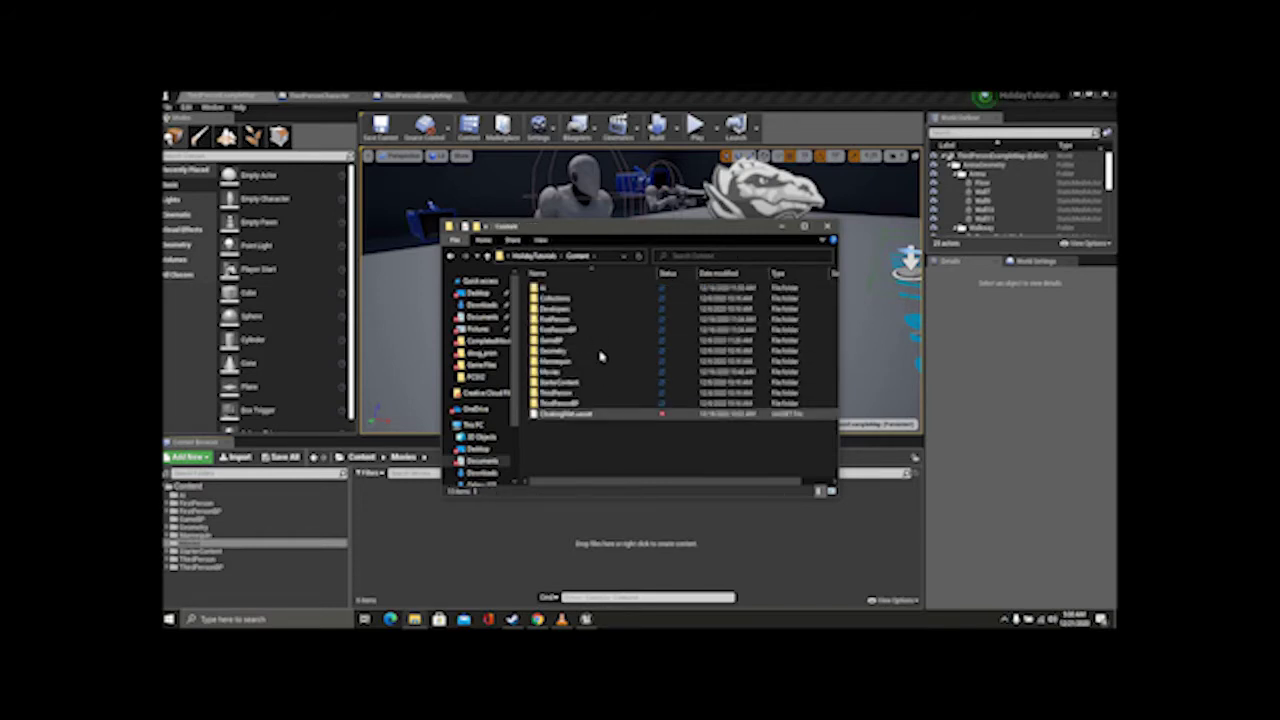
left_click(604, 373)
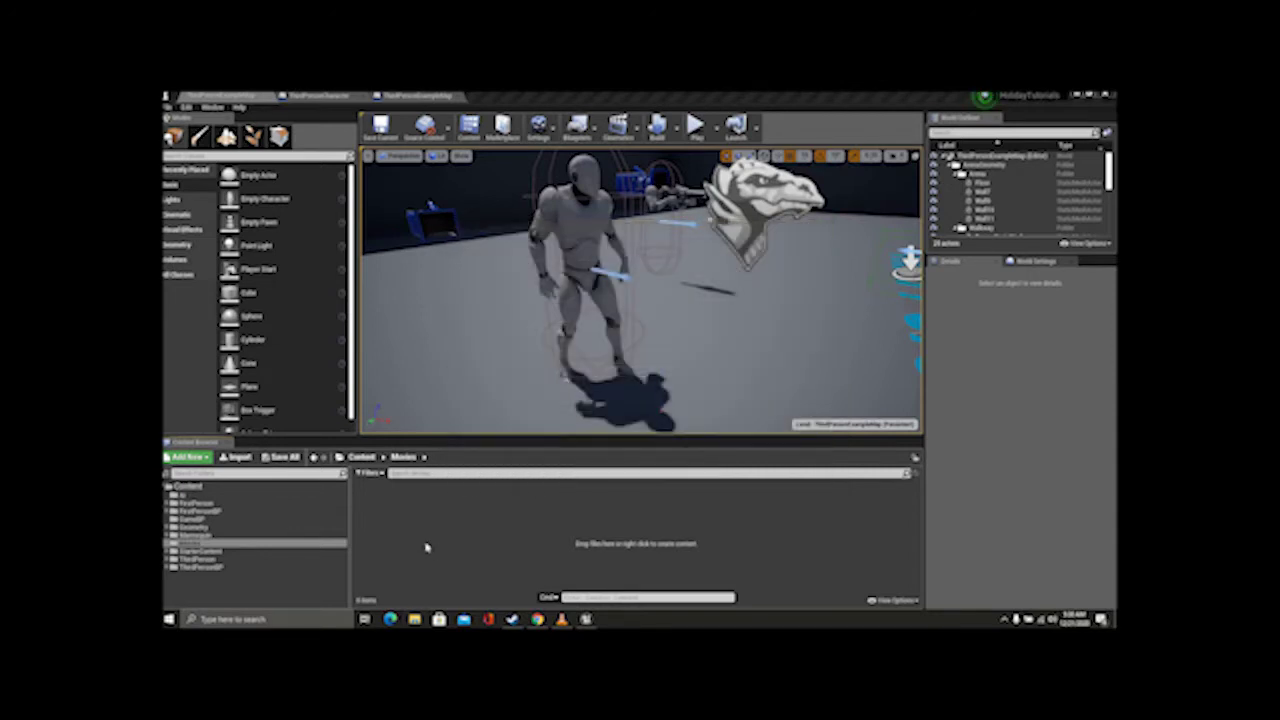
Step: Create a File Media Source named SpeedOfTheHill in the Movies folder and open it for editing
right_click(380, 500)
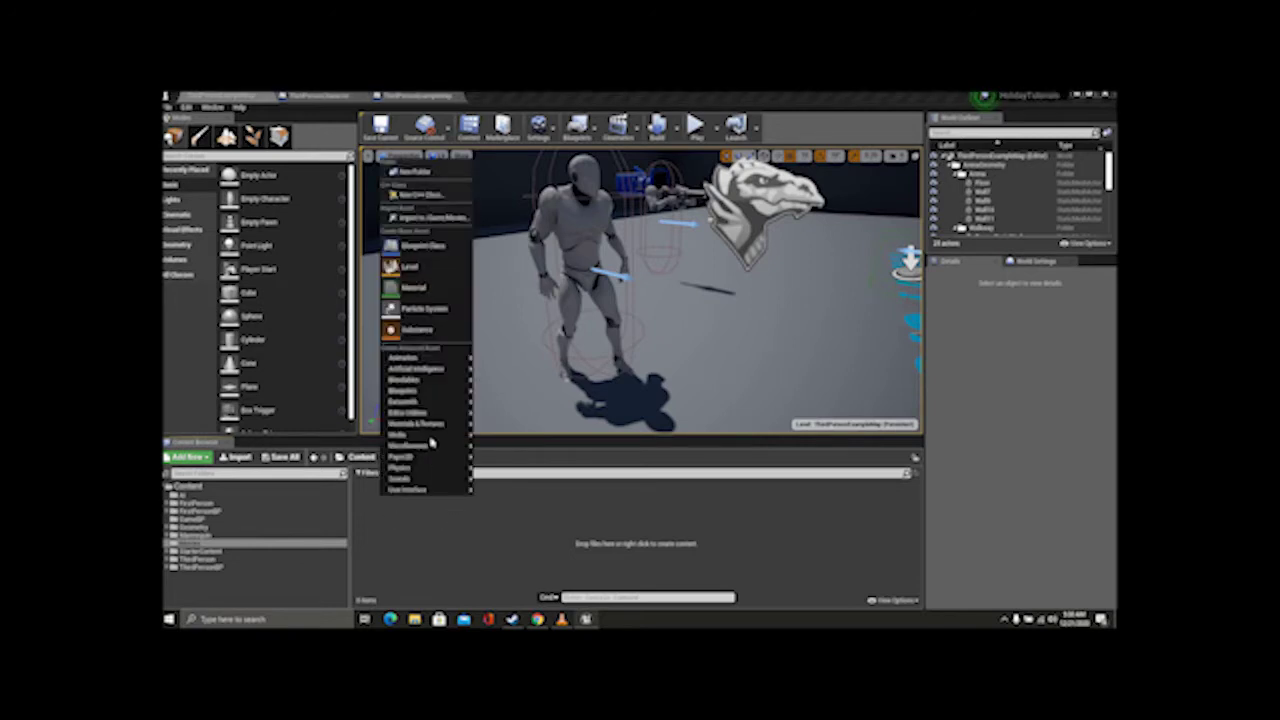
mouse_move(420, 435)
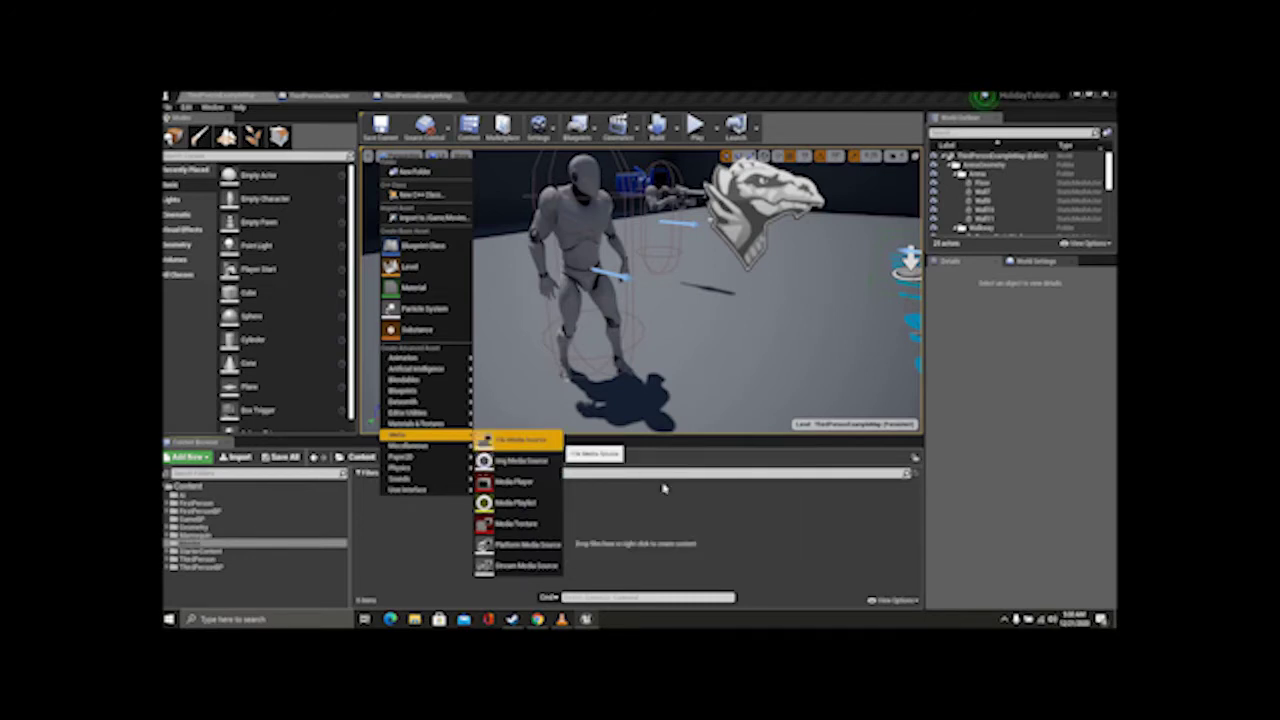
left_click(545, 440)
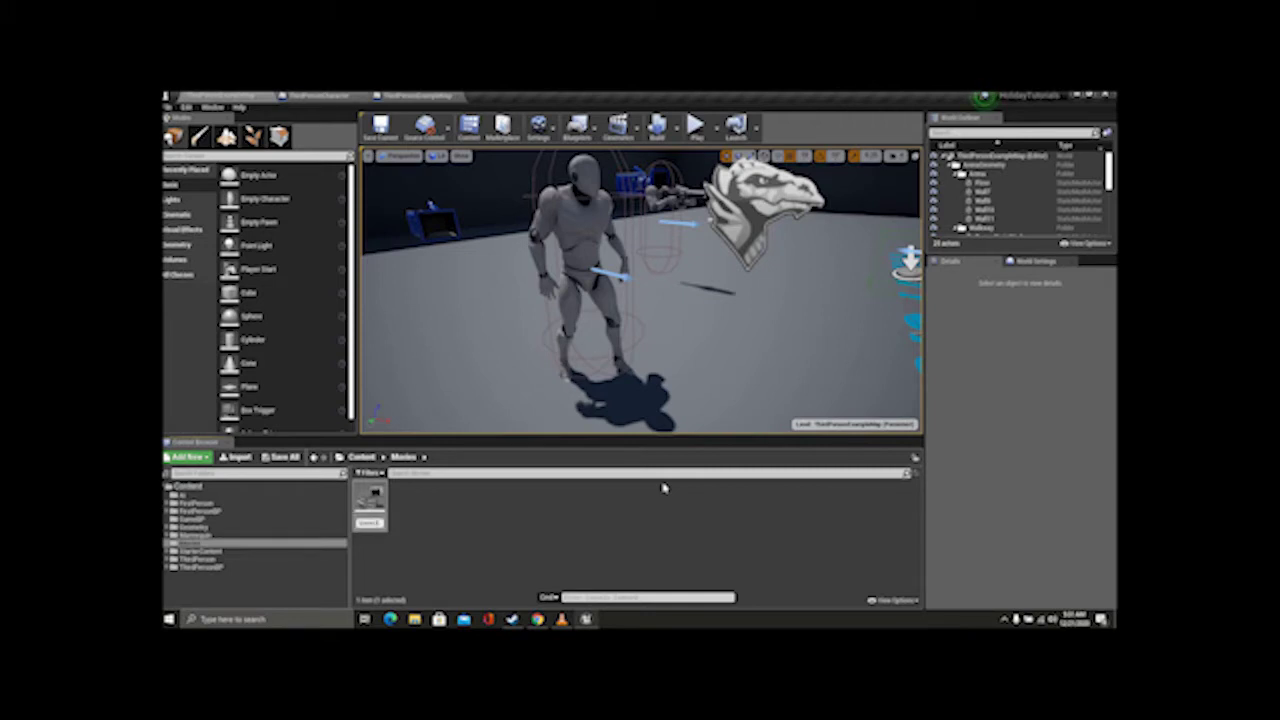
key("Return")
key("Return")
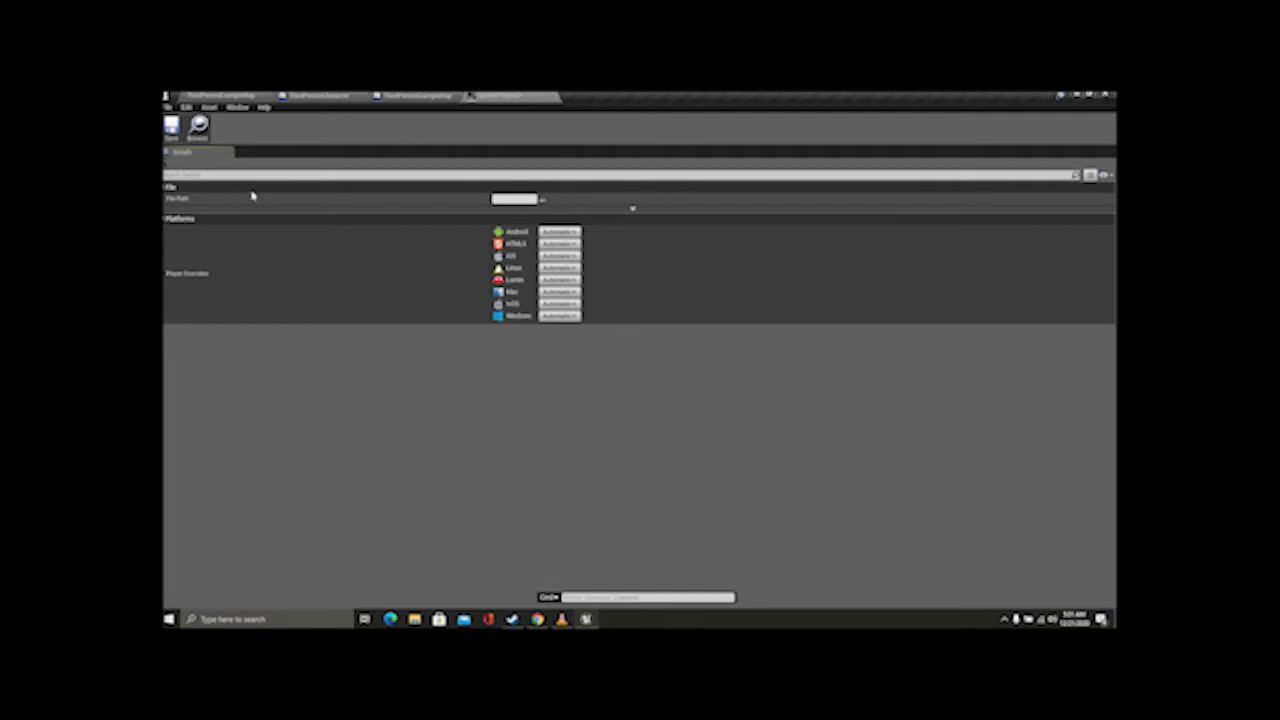
Step: Set the media source's file path to the Happy Mammies Magic Margarine MP4 in the project's Movies folder
left_click(543, 200)
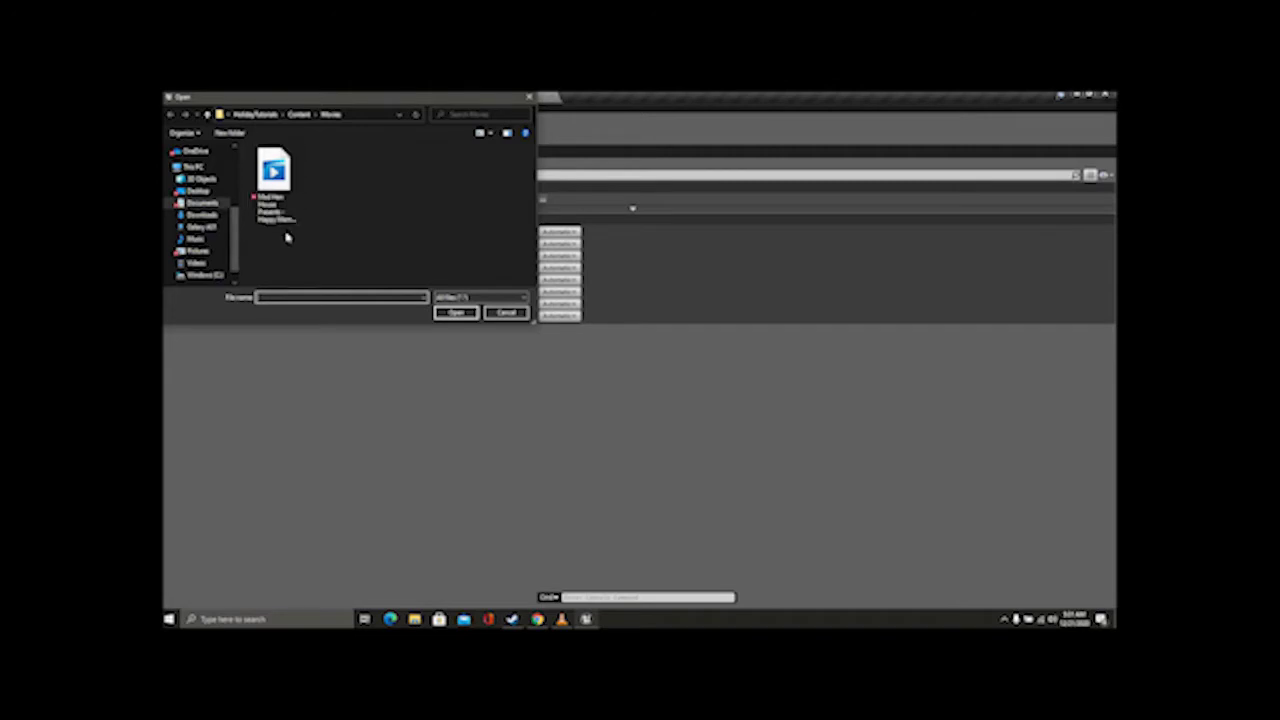
left_click(273, 186)
left_click(457, 314)
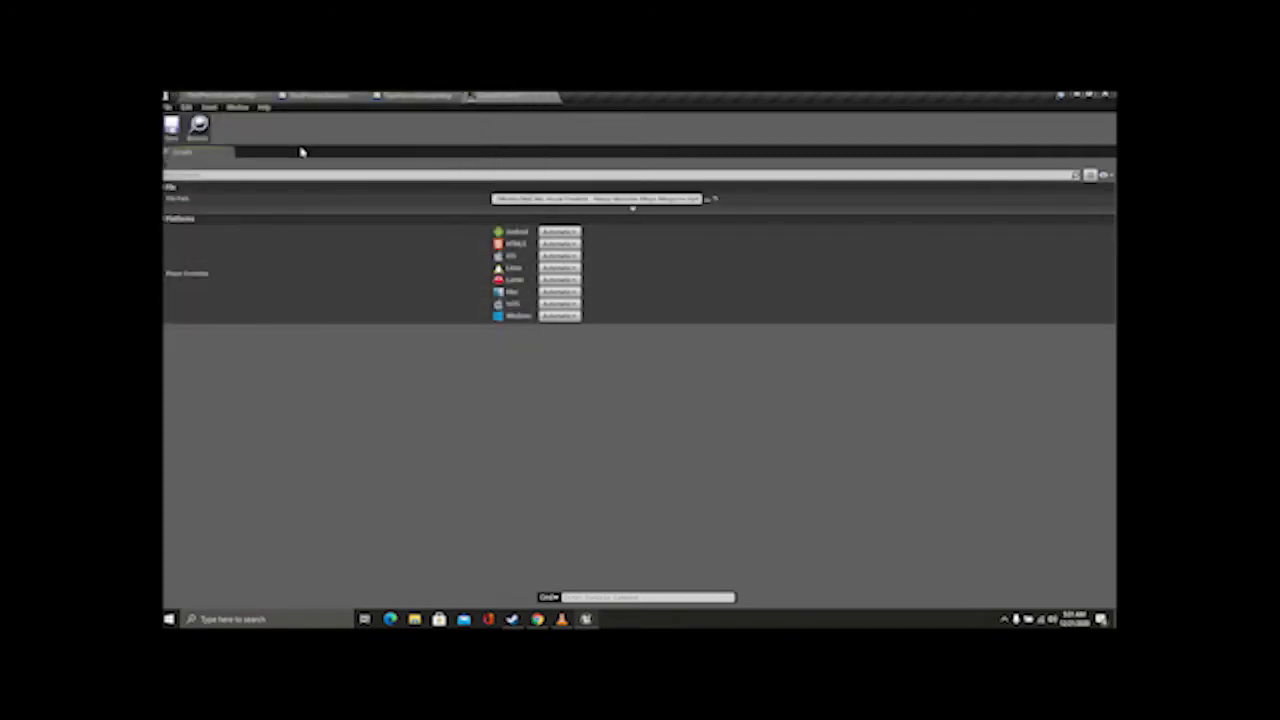
Step: Create a Media Player named MammiesMargerine in the Movies folder, including a linked video output MediaTexture asset
left_click(235, 96)
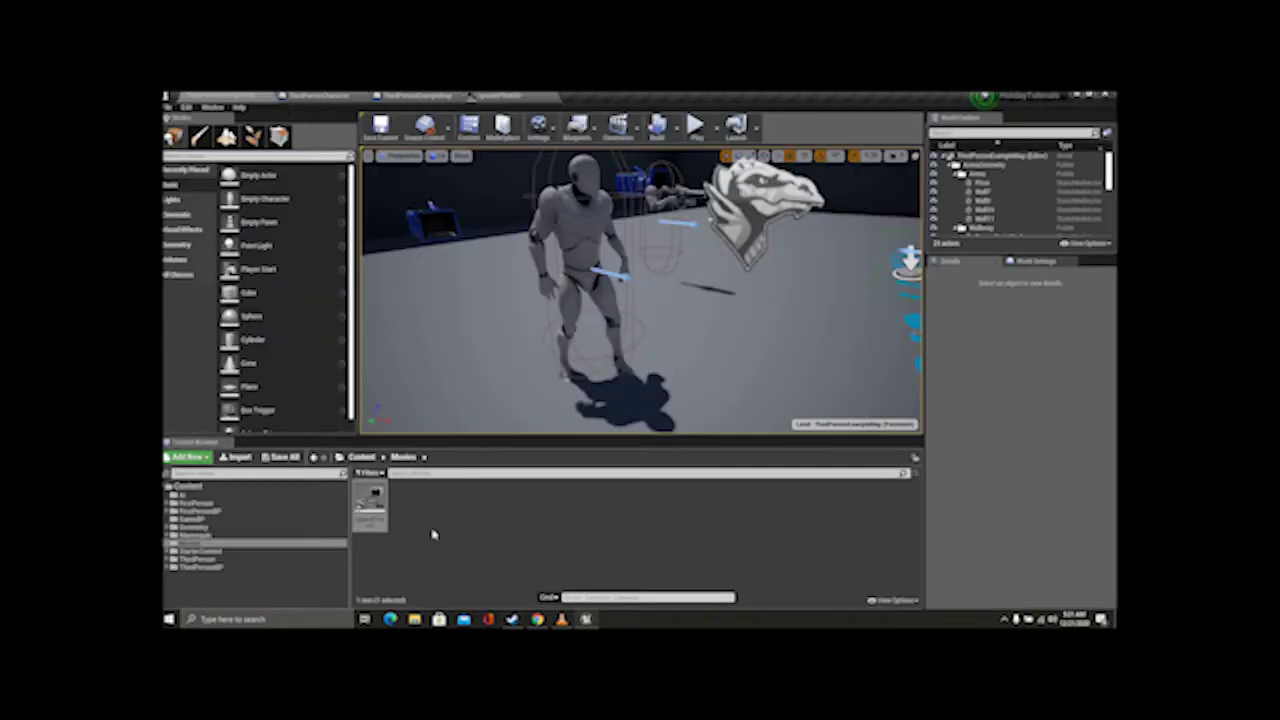
right_click(430, 503)
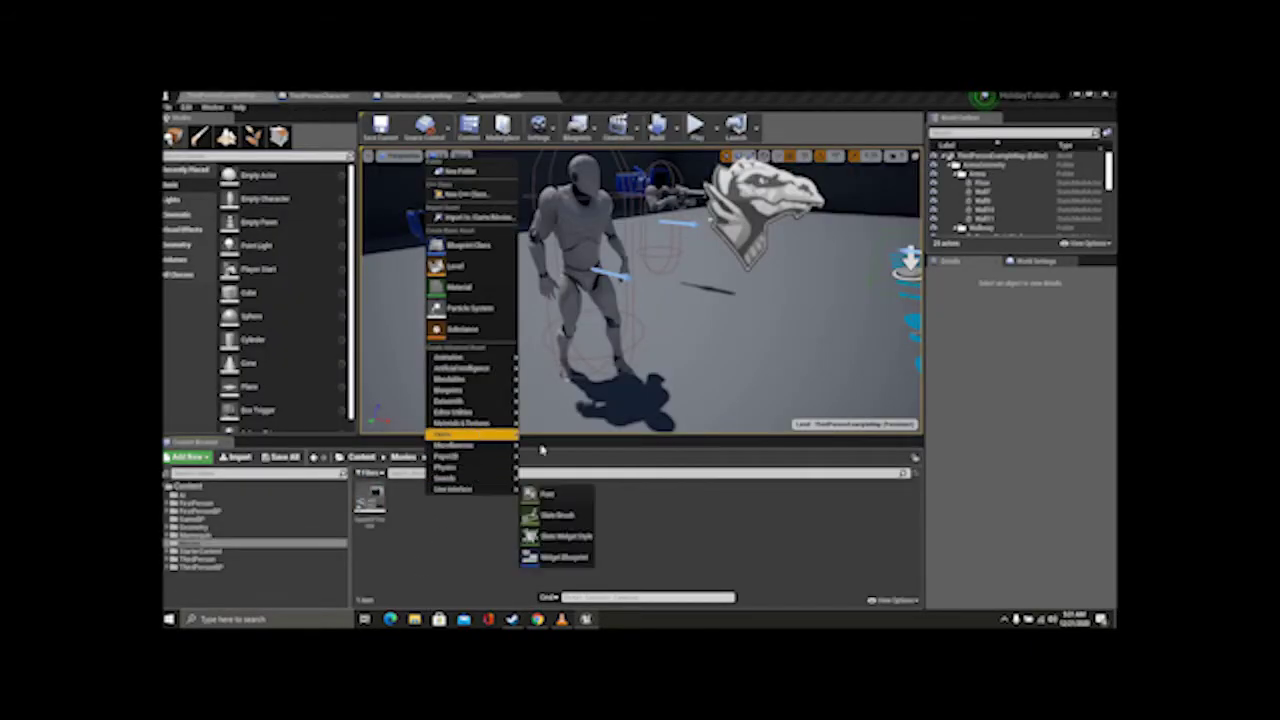
mouse_move(448, 434)
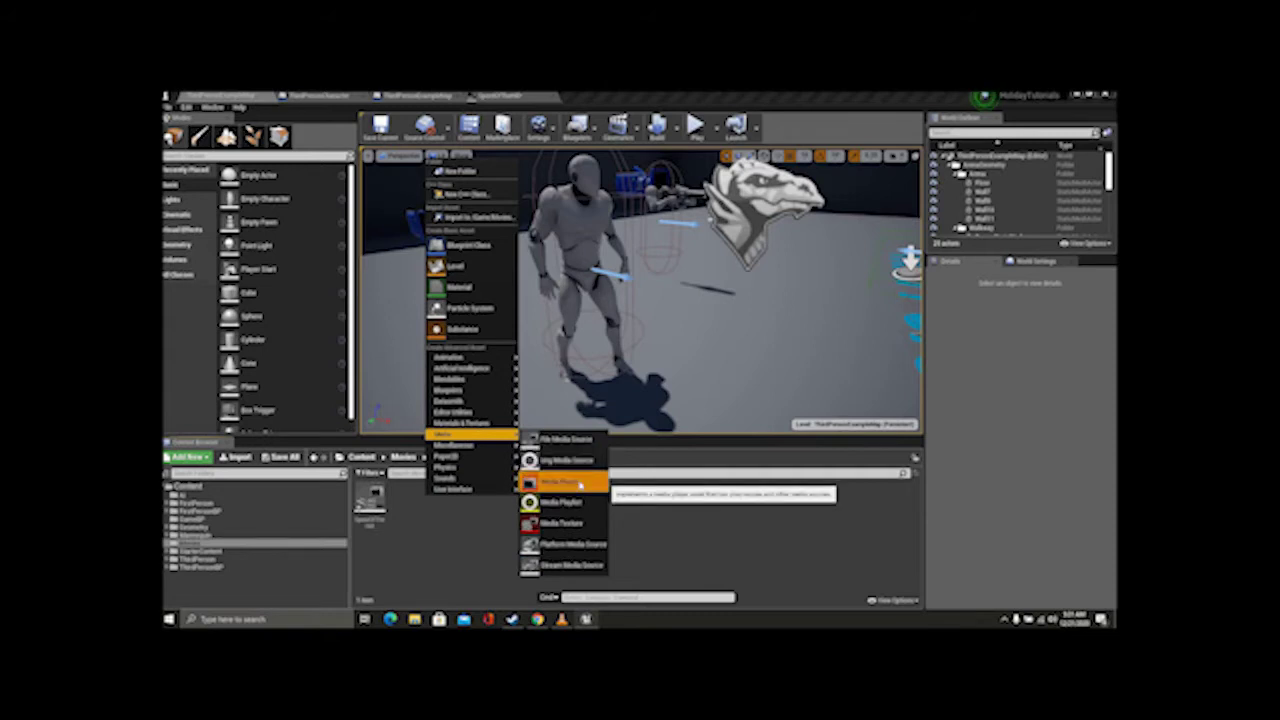
left_click(578, 484)
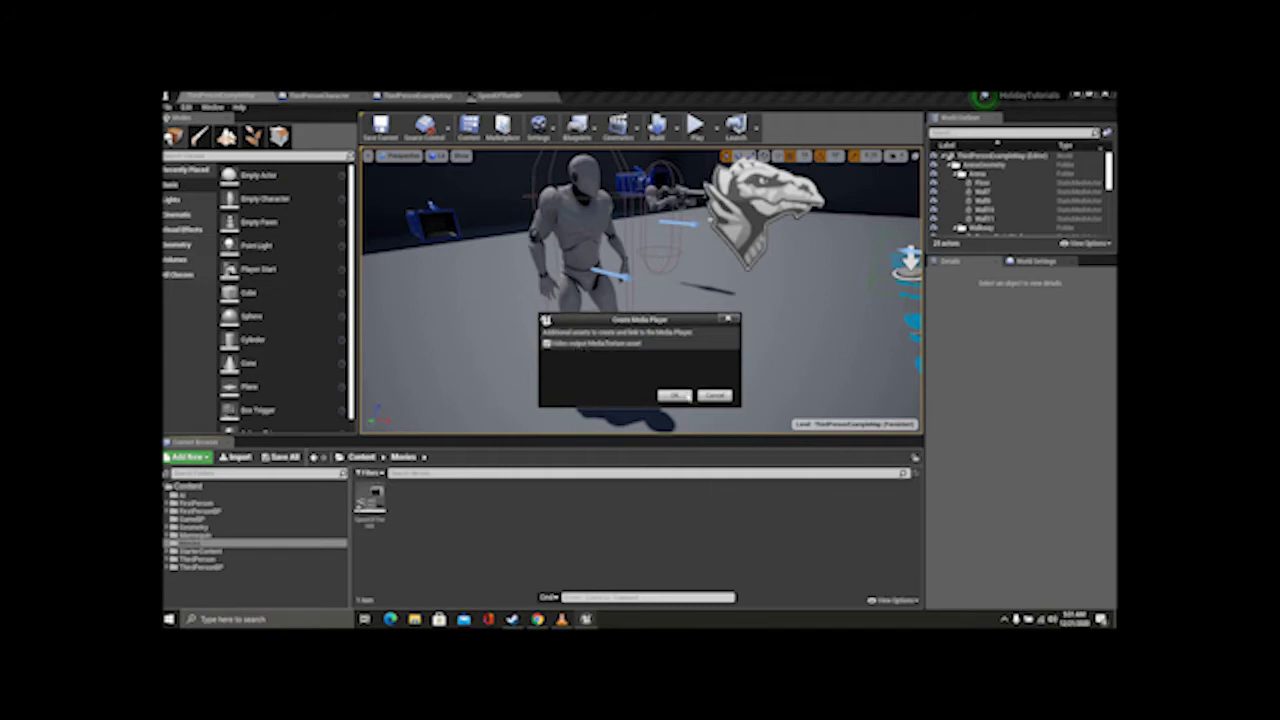
left_click(674, 395)
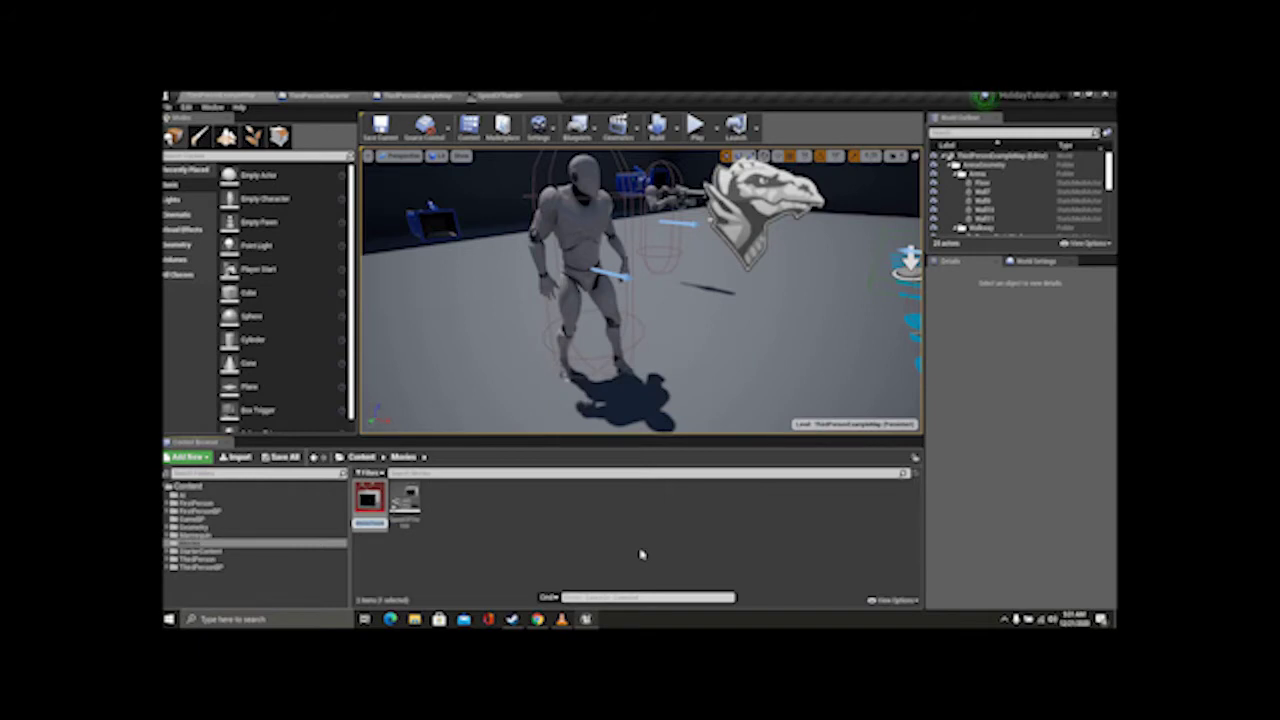
type("MediaPl")
key("Return")
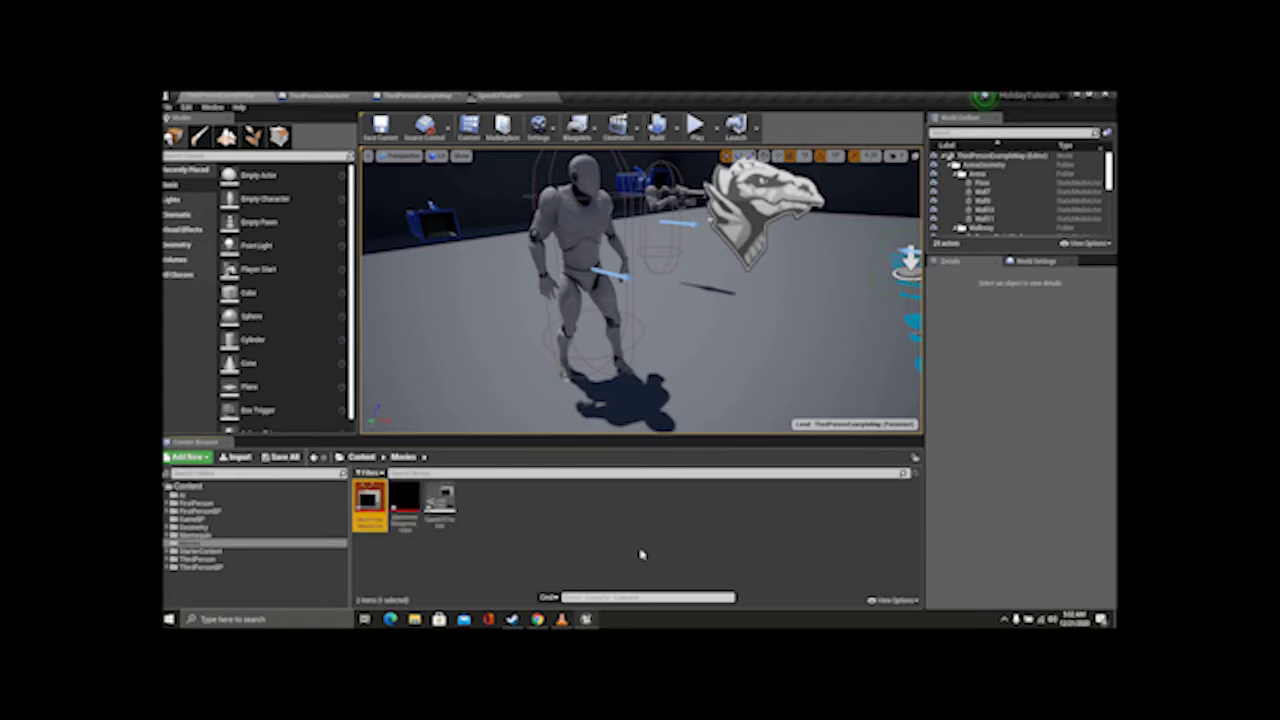
Step: Open the new media player, play the SpeedOfTheHill source to test it, then pause playback and close the player editor
key("Return")
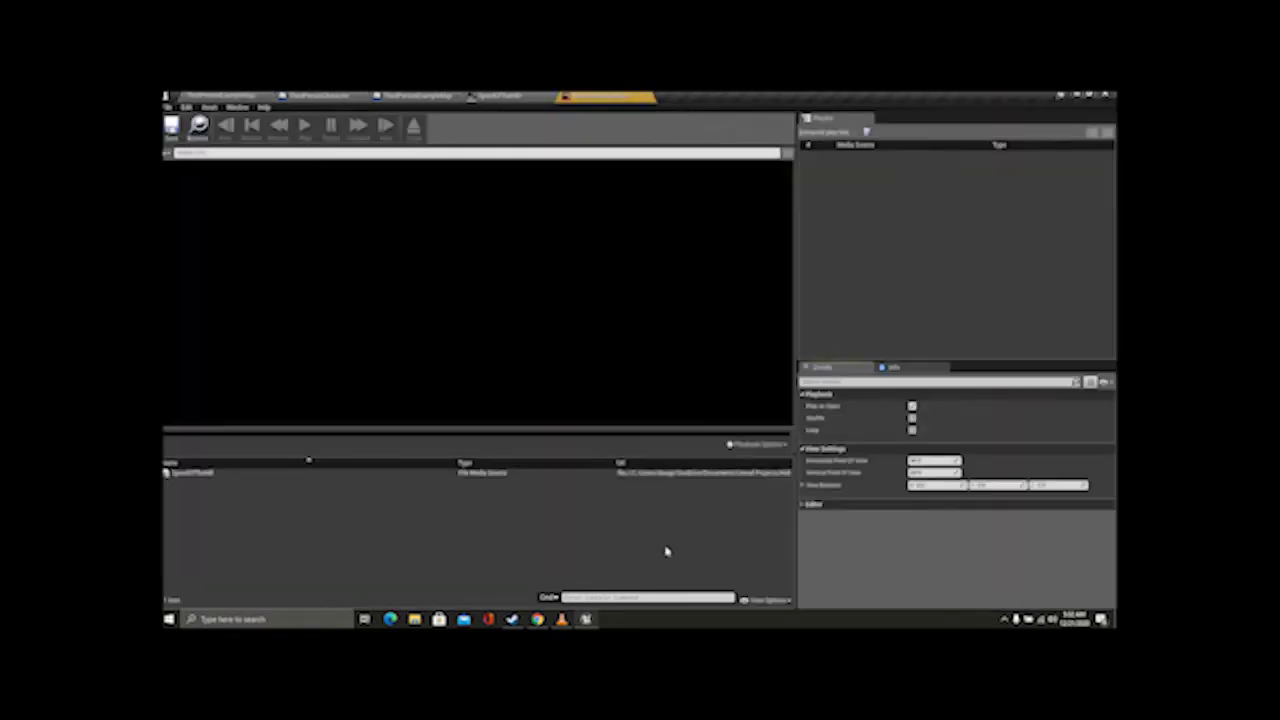
left_click(241, 474)
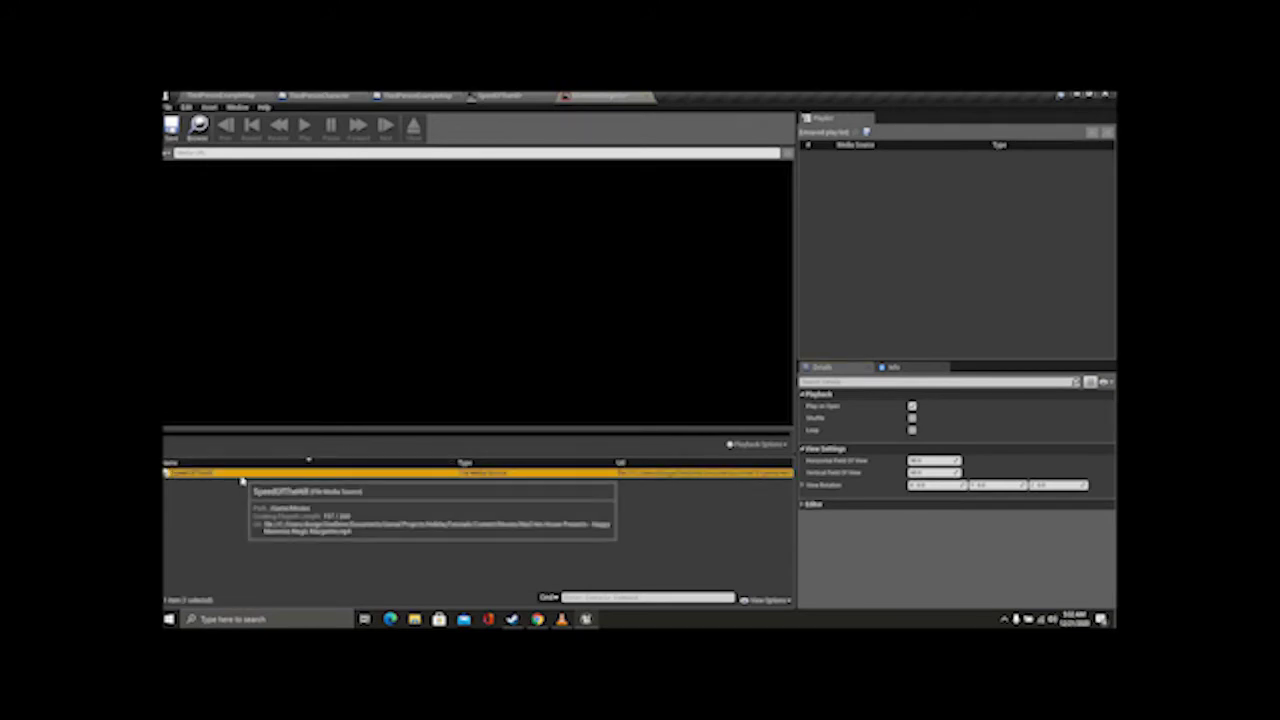
double_click(241, 476)
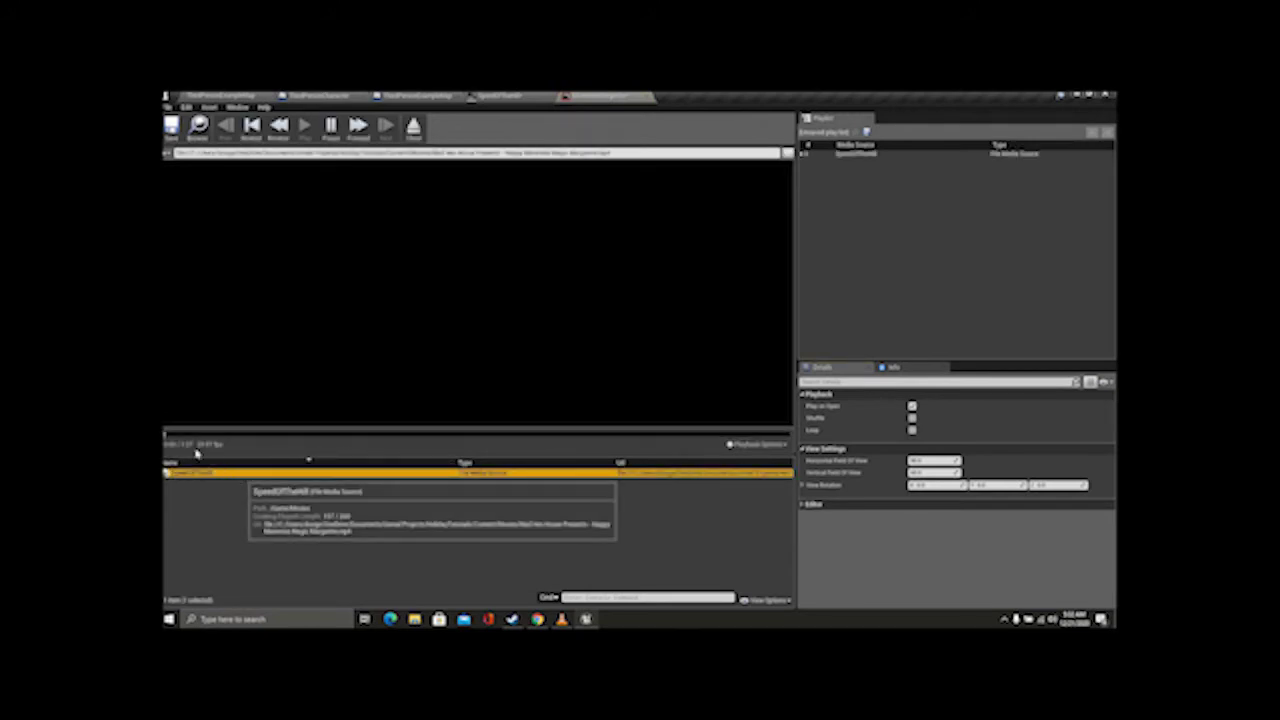
left_click(387, 438)
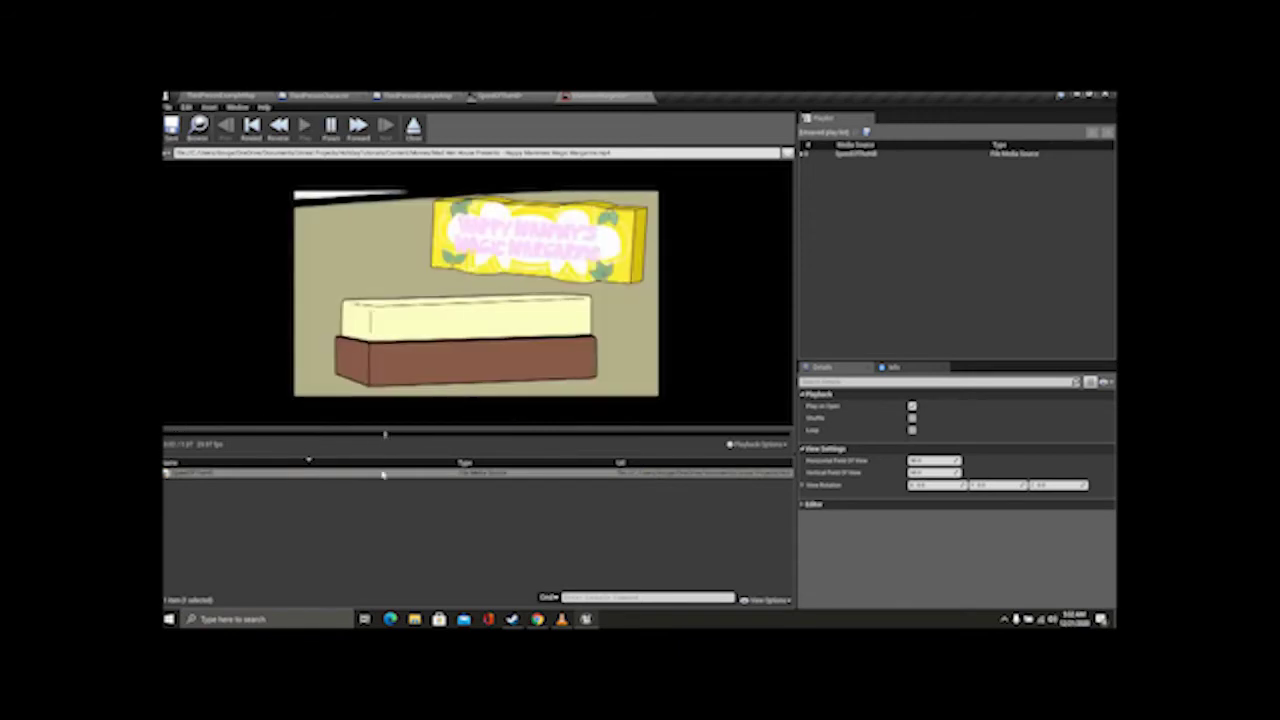
left_click(342, 521)
left_click(332, 129)
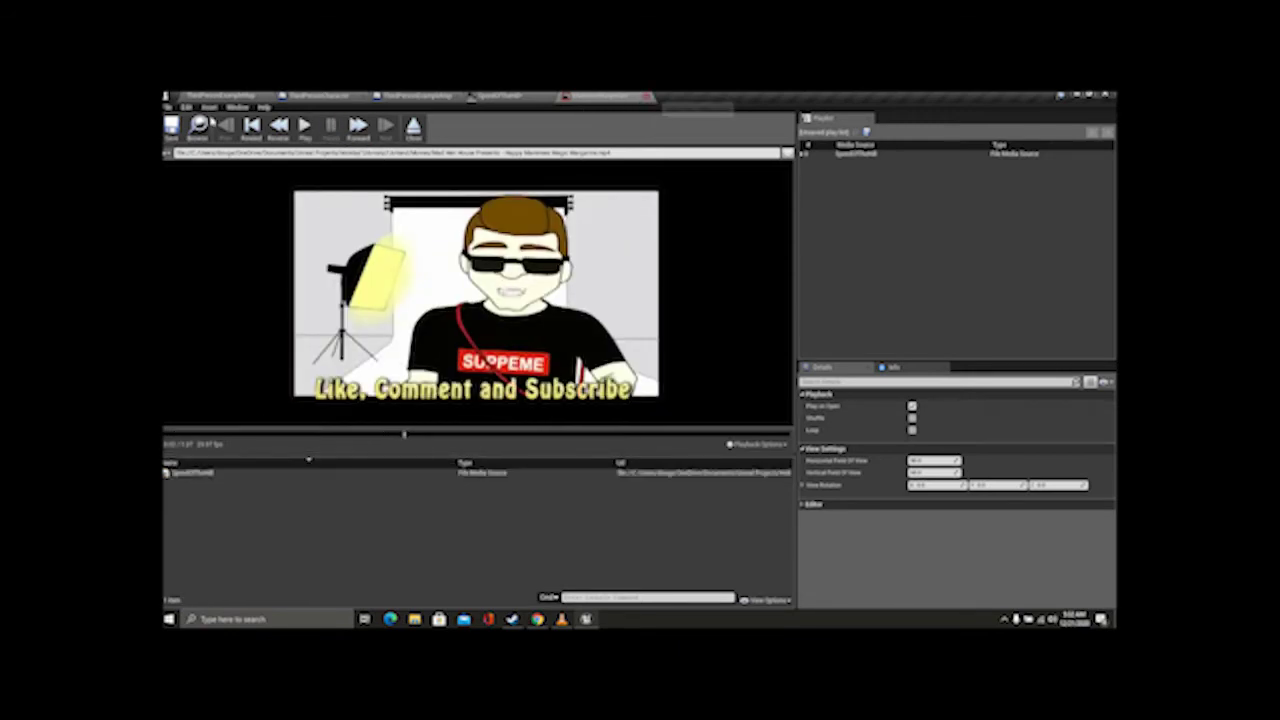
left_click(645, 98)
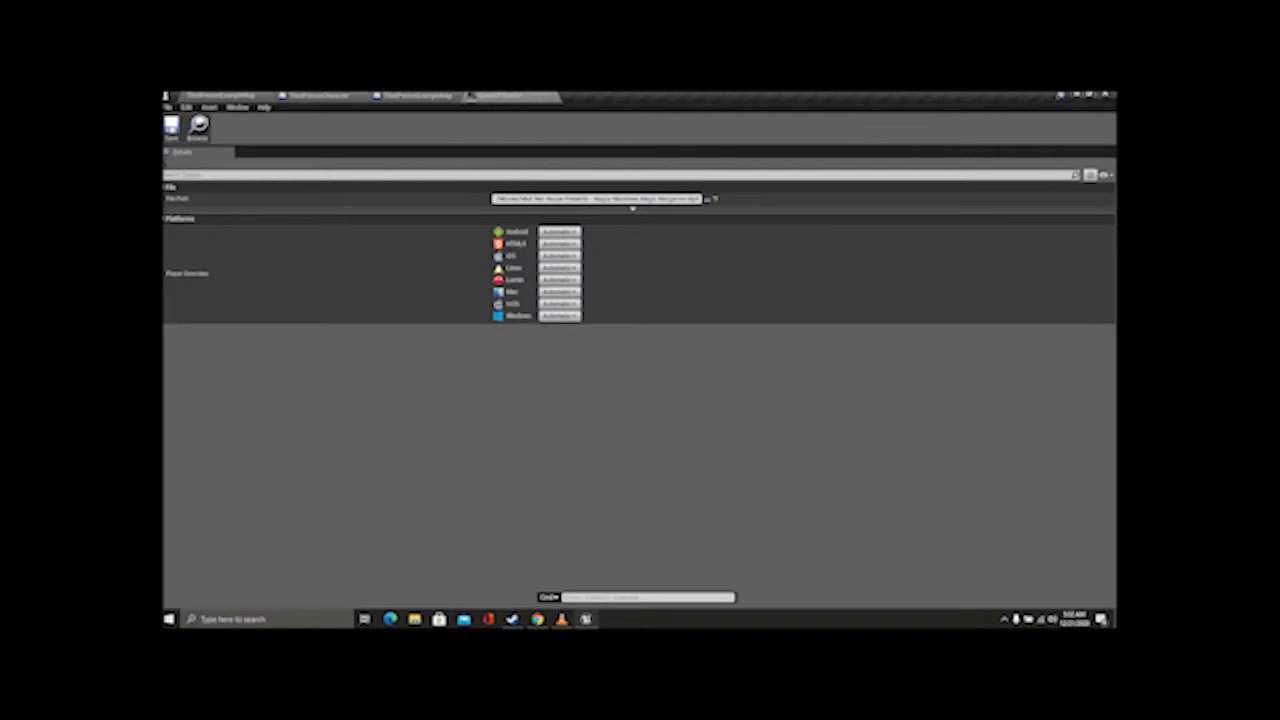
Step: Create a material from the MammiesMargerine_Video media texture, keeping its default name
left_click(218, 96)
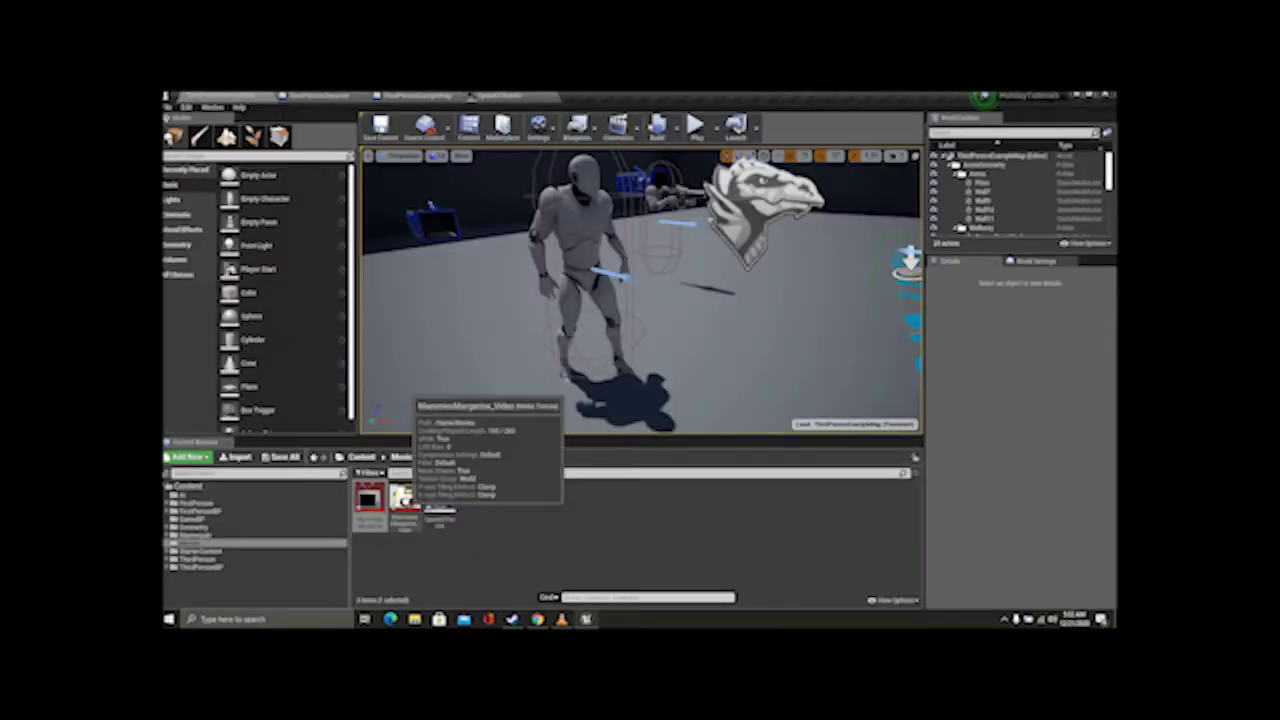
left_click(405, 503)
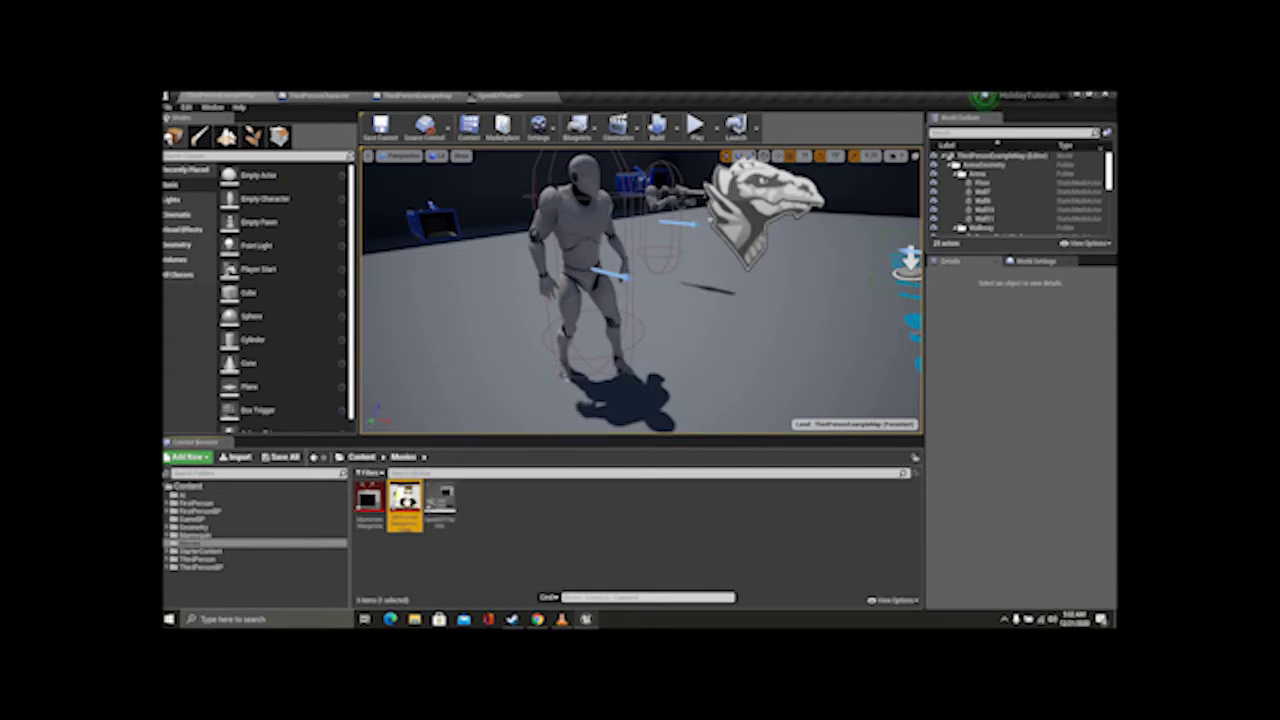
right_click(406, 500)
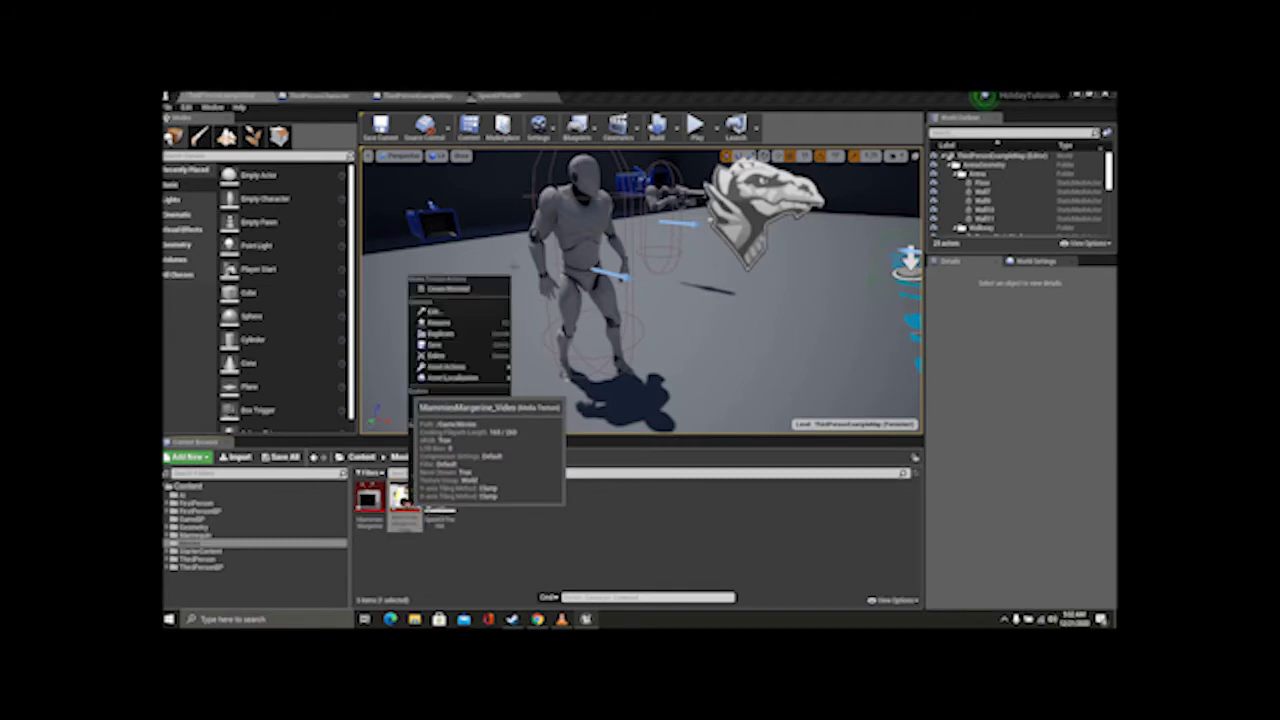
left_click(470, 290)
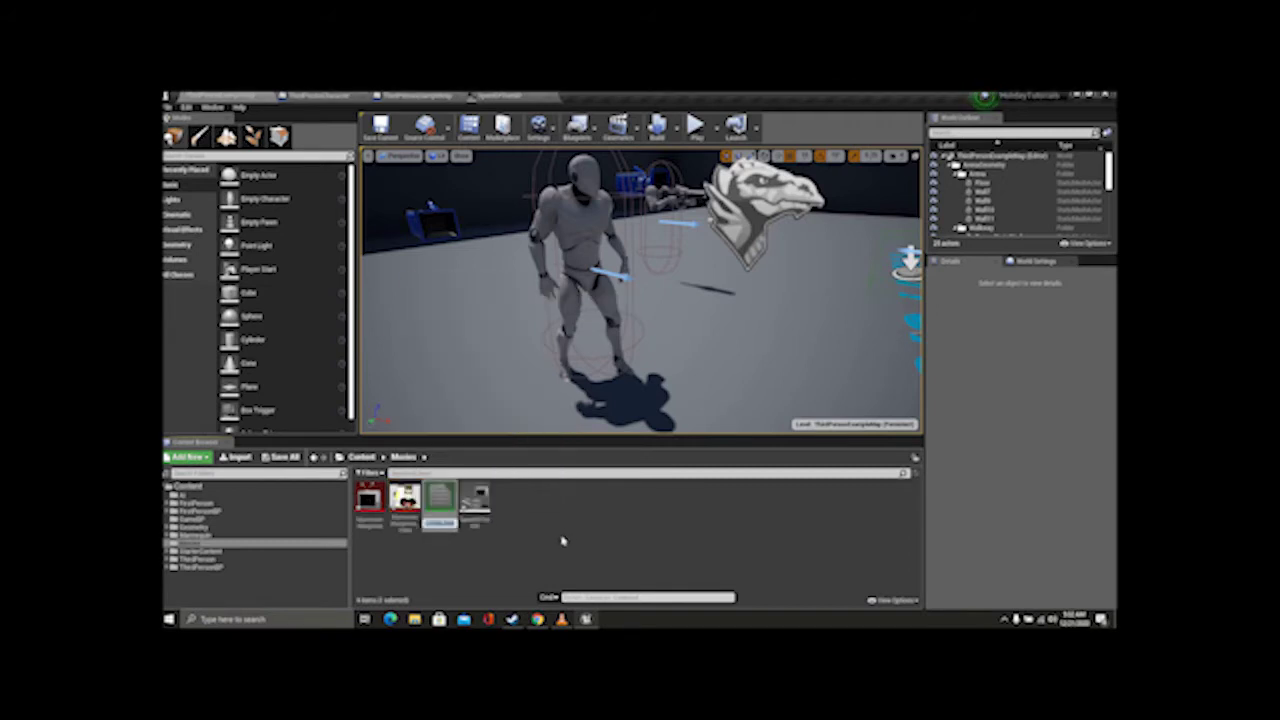
left_click(541, 541)
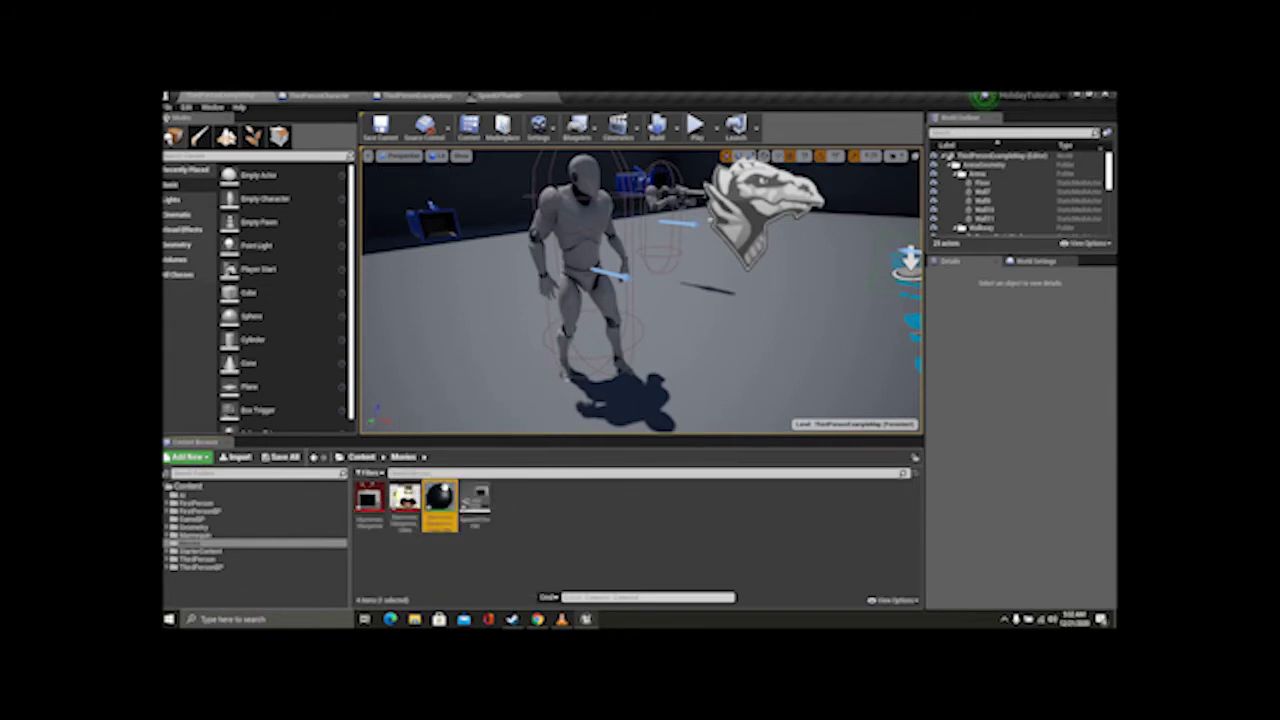
Step: Search the whole Content folder for "mesh" to find a surface for the video
right_click_drag(521, 290, 675, 295)
right_click_drag(555, 160, 374, 336)
mouse_move(640, 290)
right_mouse_down()
mouse_move(590, 265)
mouse_move(650, 250)
mouse_move(650, 270)
right_mouse_up()
right_click_drag(706, 325, 738, 300)
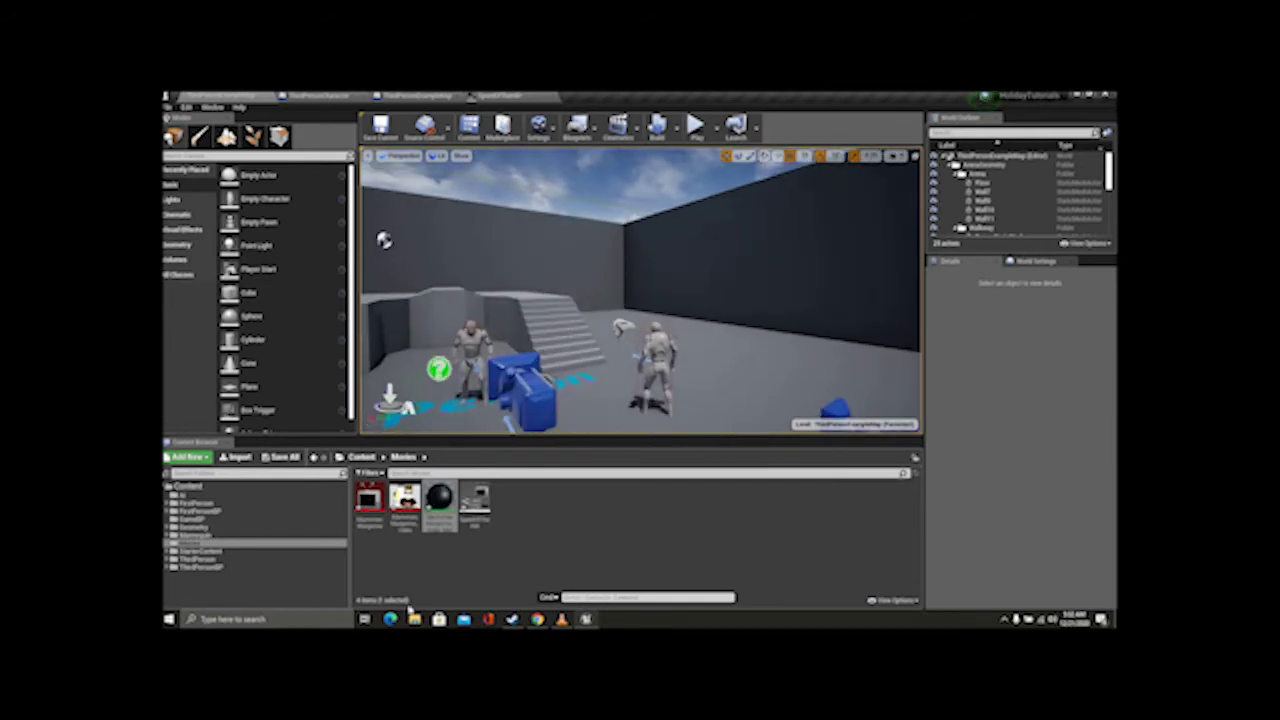
left_click(200, 487)
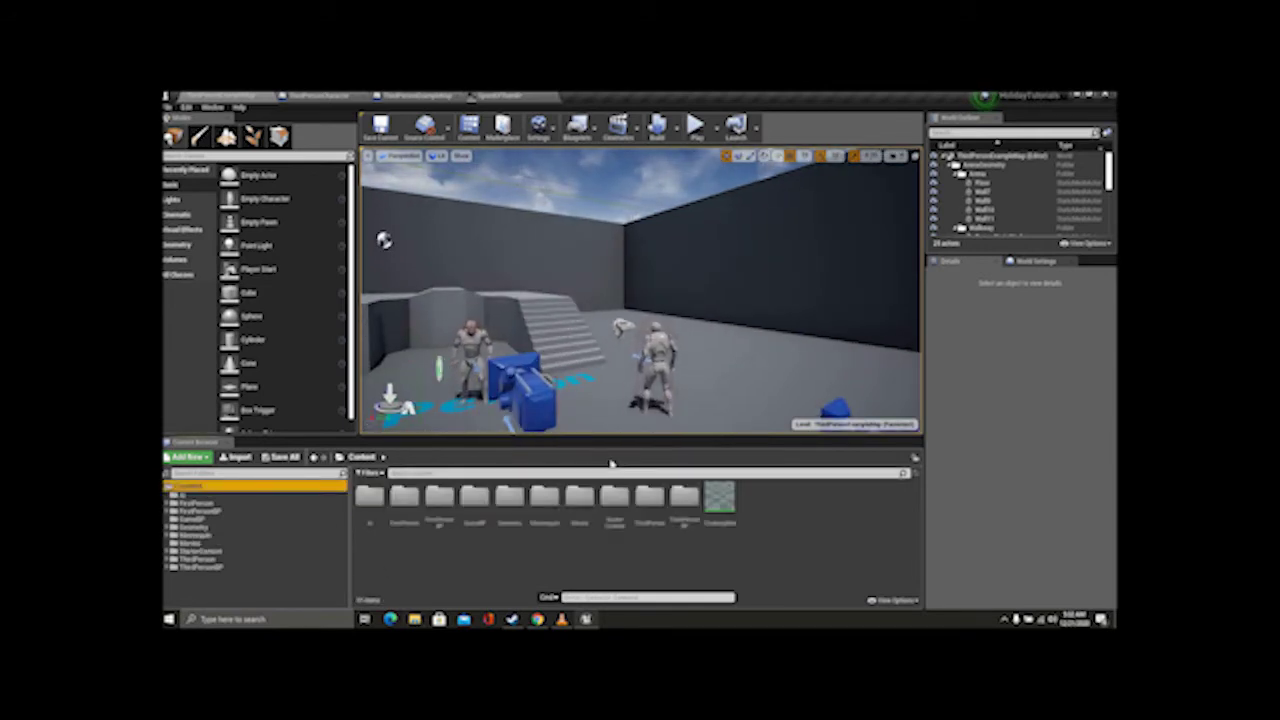
type("mesh")
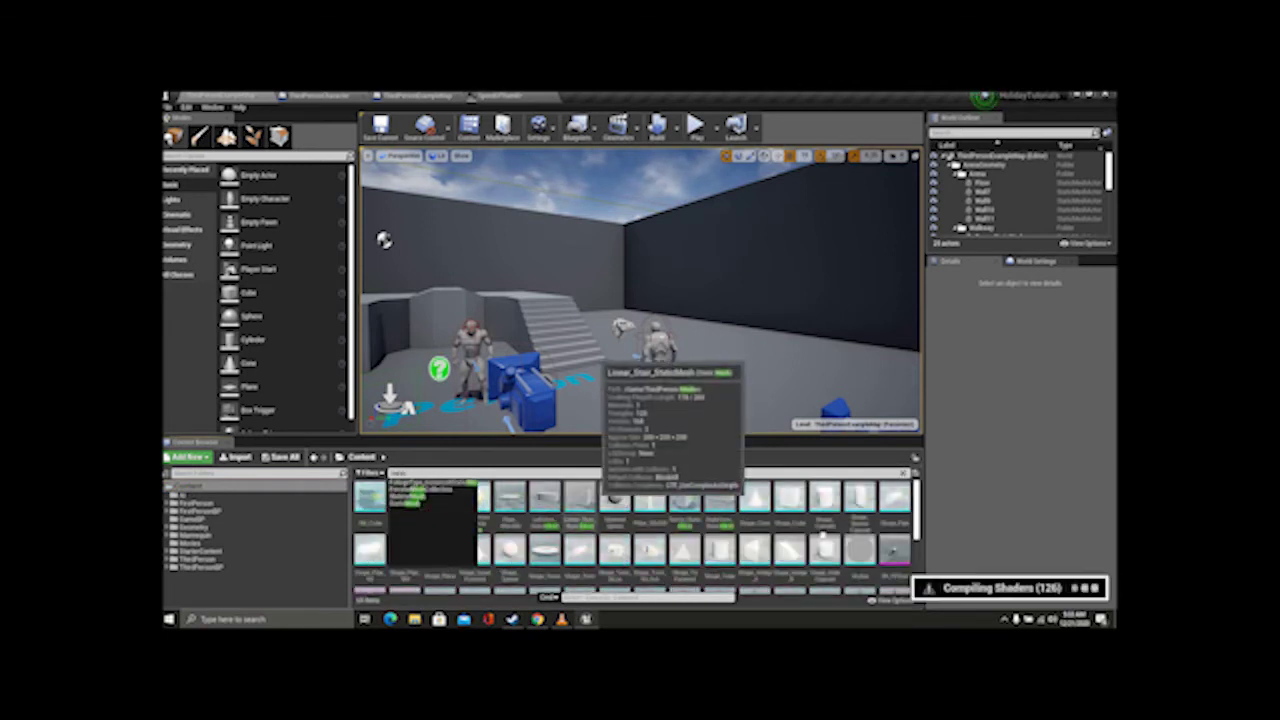
scroll(740, 532, "down", 1)
left_click(718, 535)
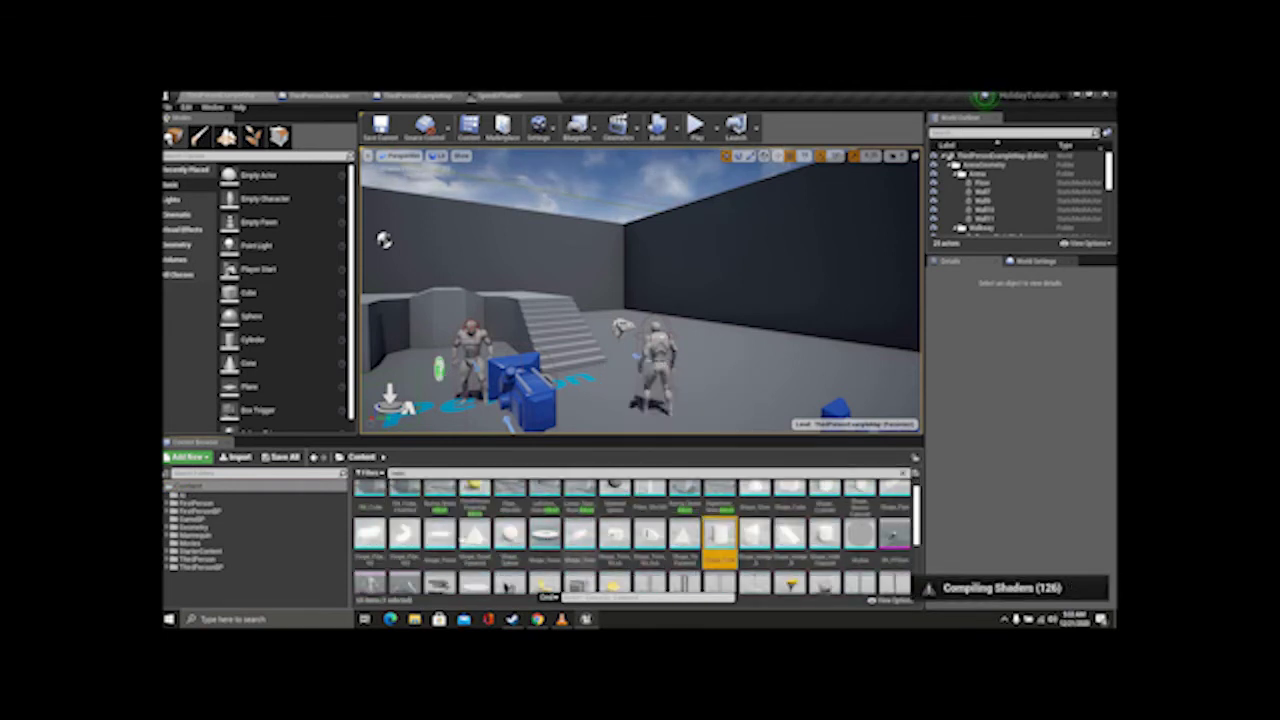
Step: Place the Shape_Plane mesh in the level on the open floor beside the stairs
left_click_drag(590, 310, 556, 280)
key("w")
right_click_drag(556, 280, 602, 332)
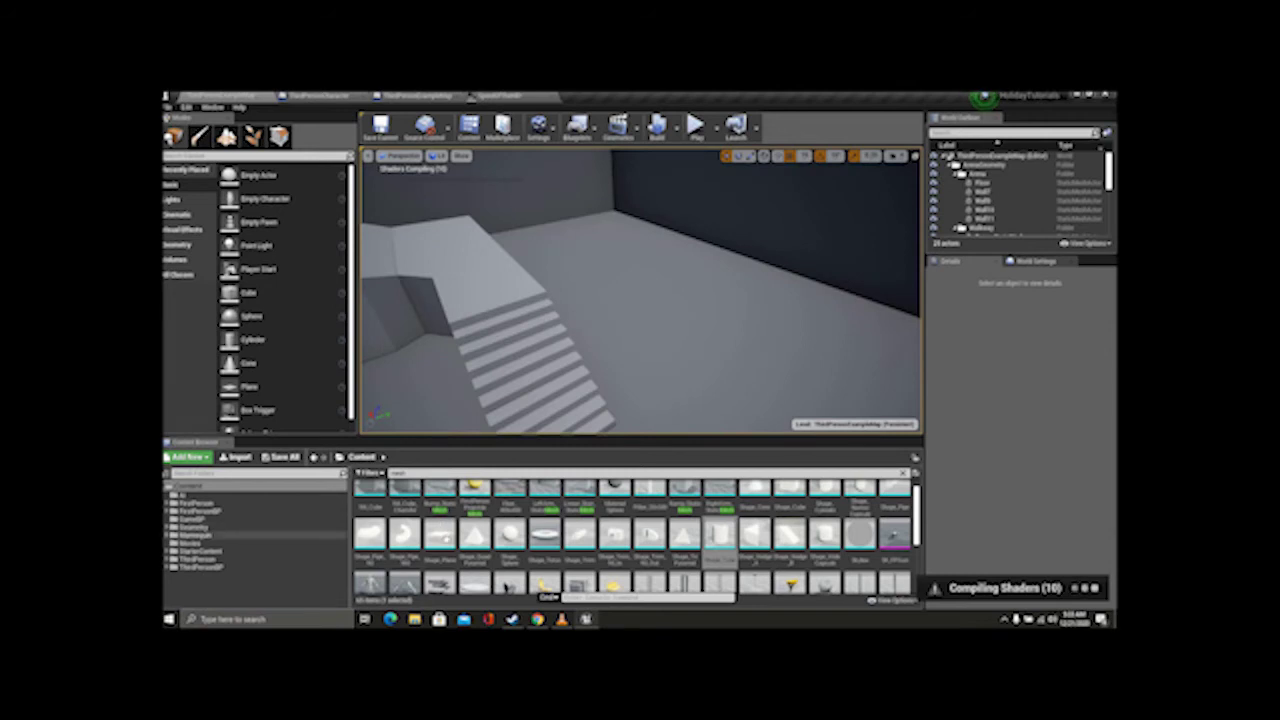
left_click_drag(440, 537, 690, 408)
mouse_move(690, 408)
right_mouse_down()
mouse_move(708, 330)
mouse_move(675, 402)
right_mouse_up()
key("s")
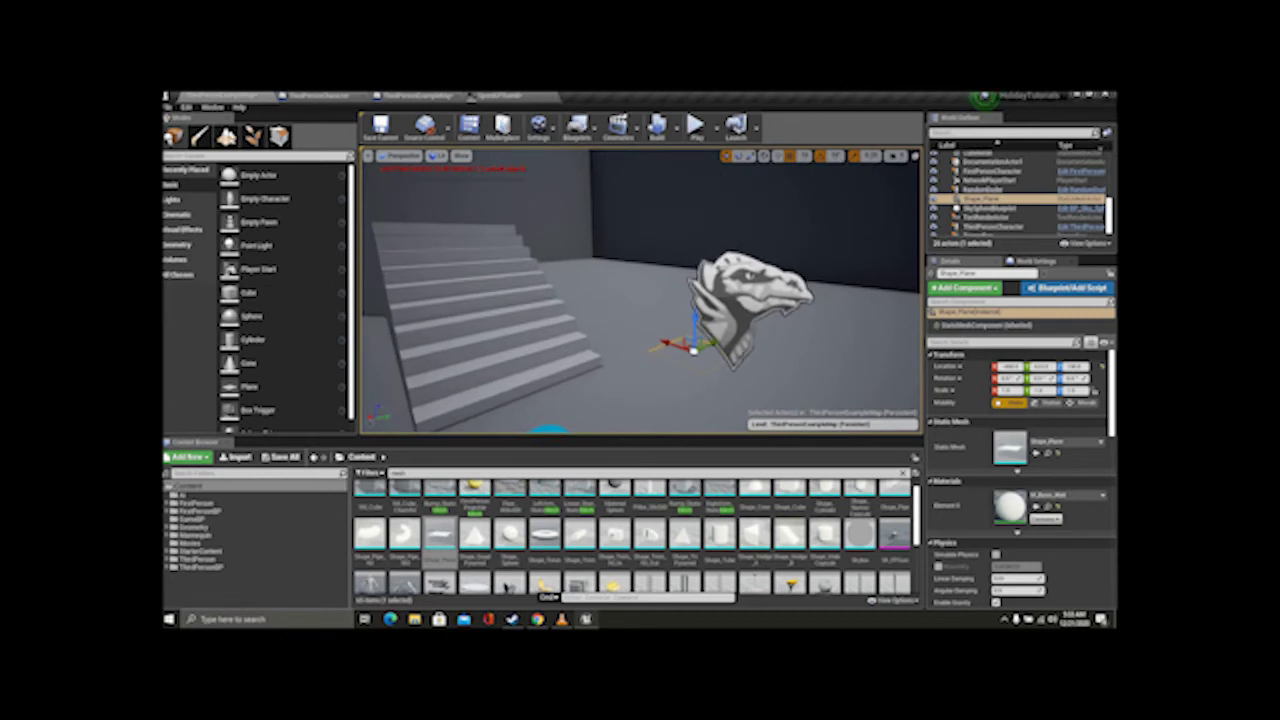
Step: Rotate the plane upright, enlarge it into a wall-sized screen, and move it up above the floor
key("e")
left_click_drag(742, 358, 722, 312)
key("r")
right_click_drag(722, 312, 628, 322)
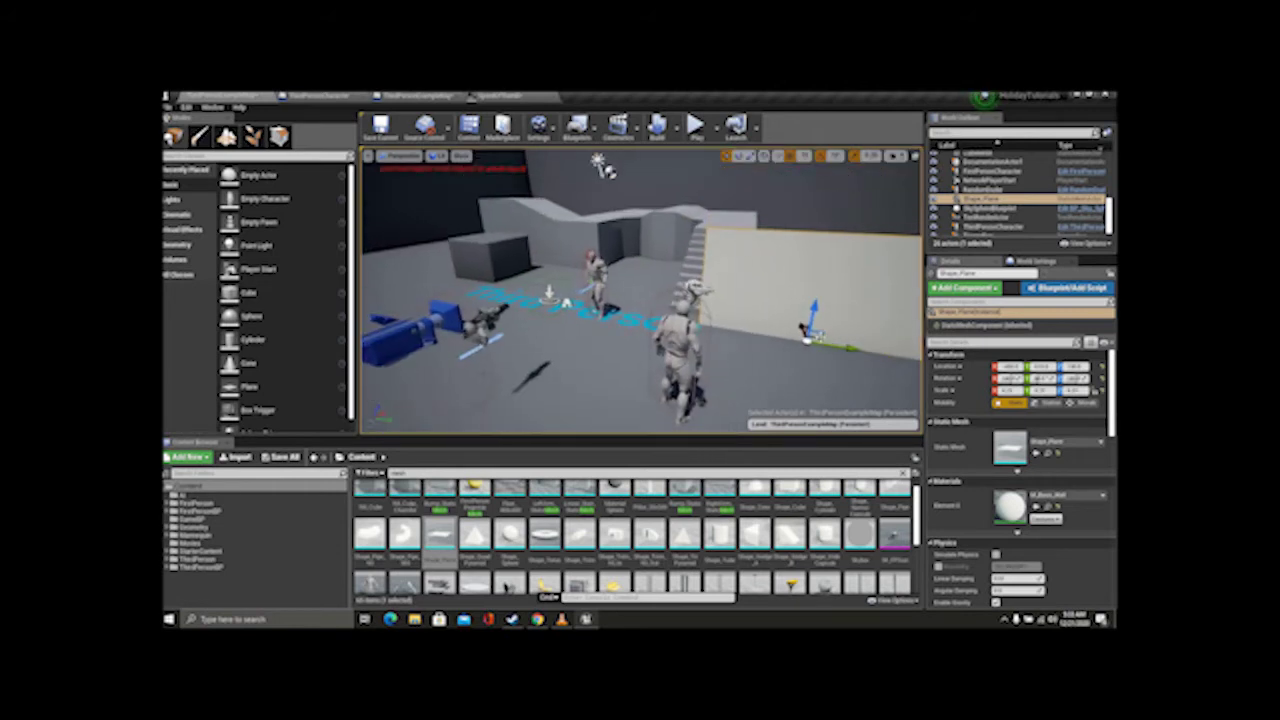
left_click_drag(818, 331, 757, 219)
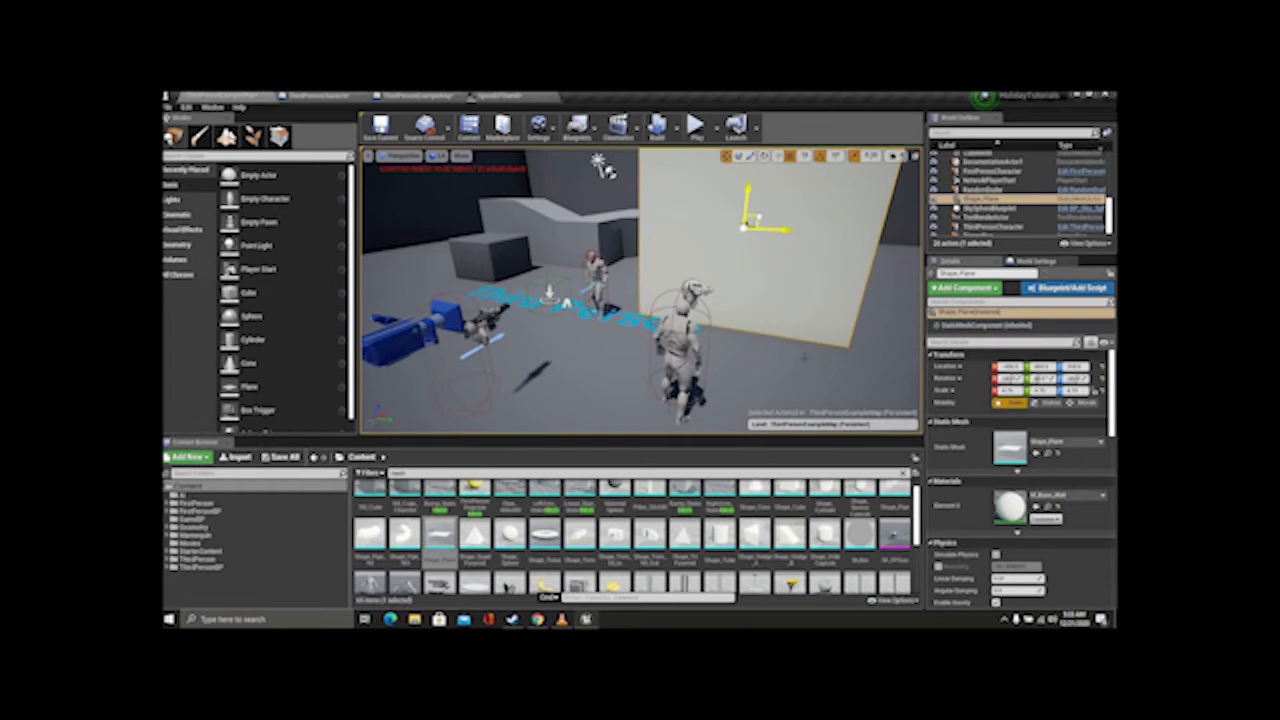
right_click_drag(603, 167, 606, 251)
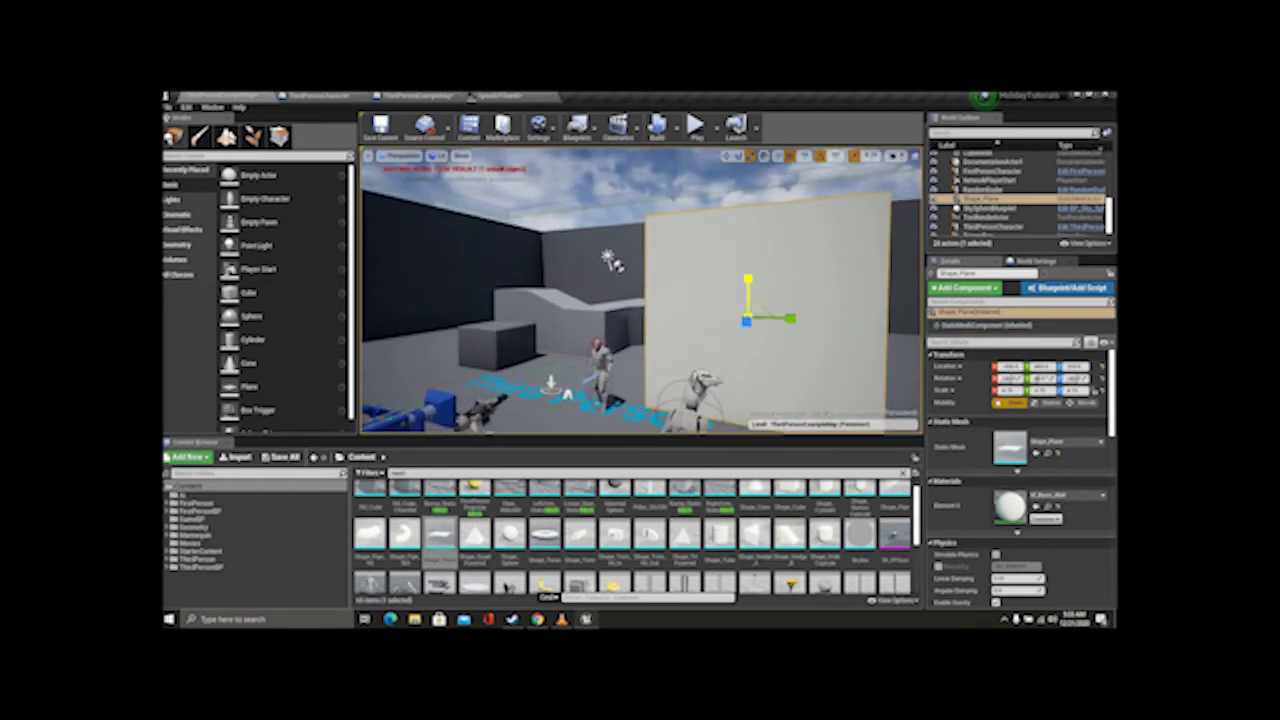
Step: Stretch the plane horizontally into a widescreen shape and position it hovering above the floor
left_click_drag(772, 314, 802, 318)
key("w")
key("r")
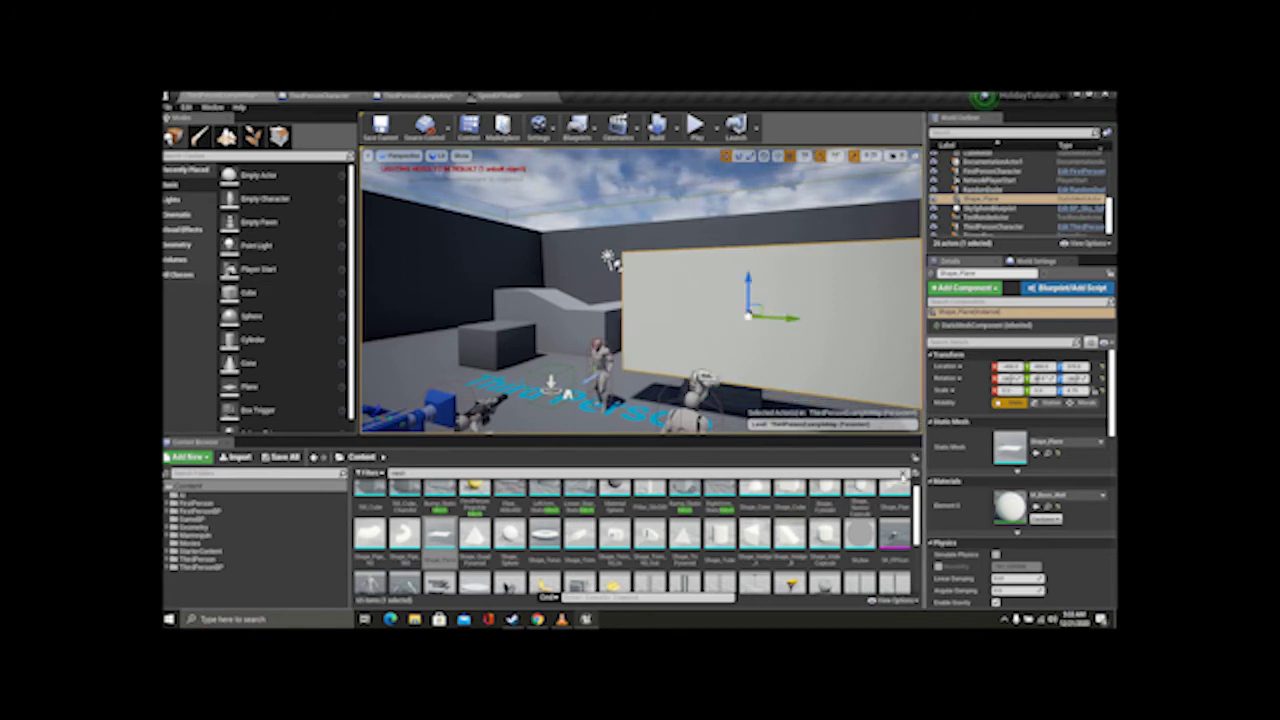
Step: Clear the mesh search and apply the MammiesMargerine_Video_Mat material from the Movies folder to the plane
left_click(904, 474)
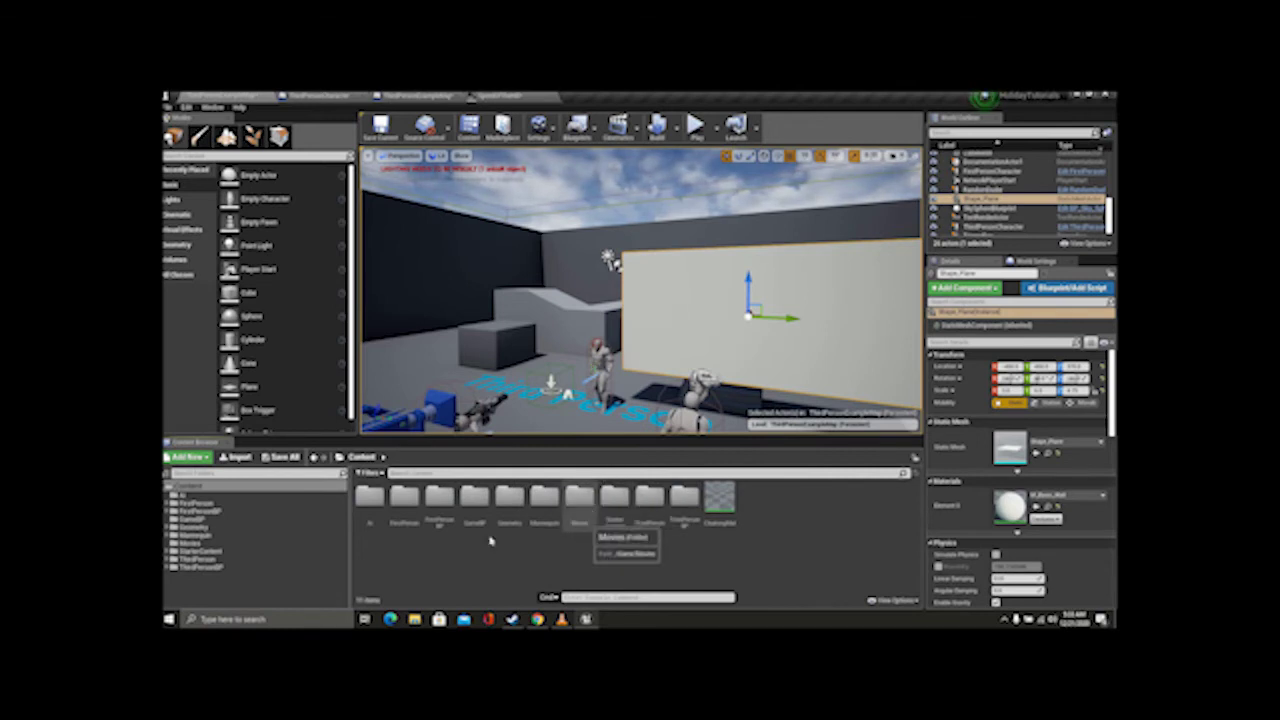
double_click(578, 503)
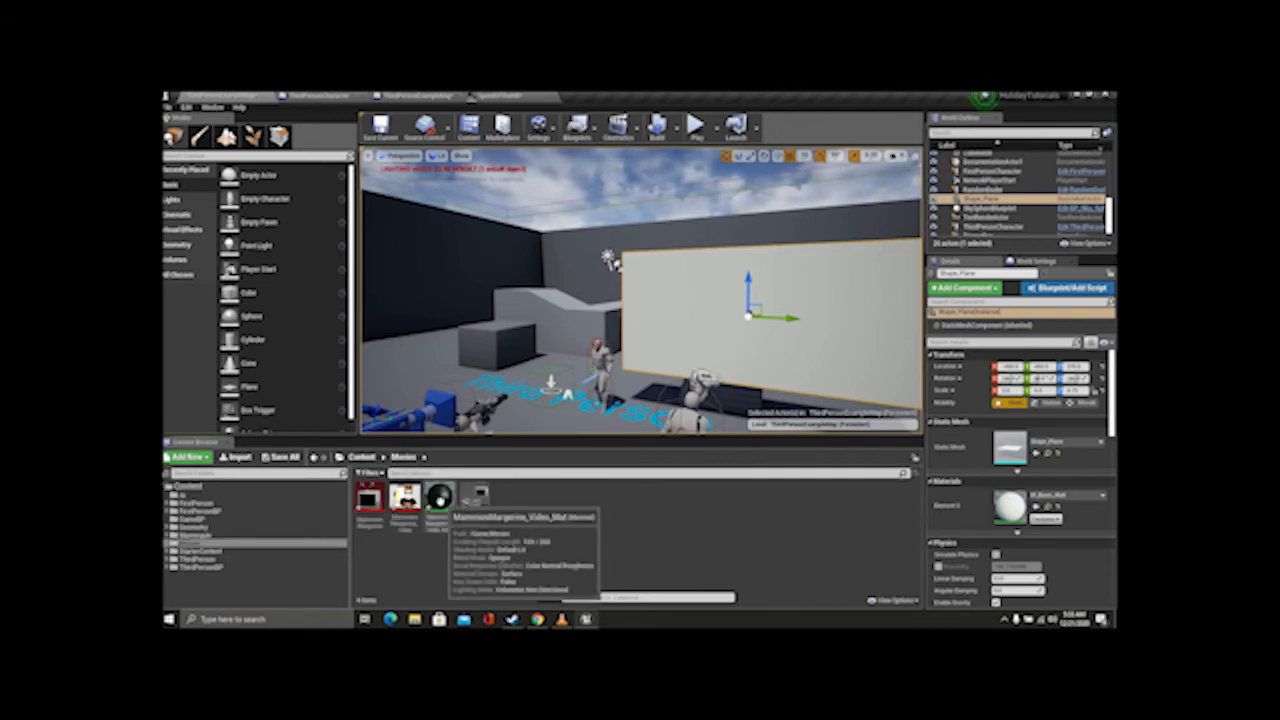
left_click_drag(438, 497, 1040, 508)
left_click_drag(640, 320, 680, 292)
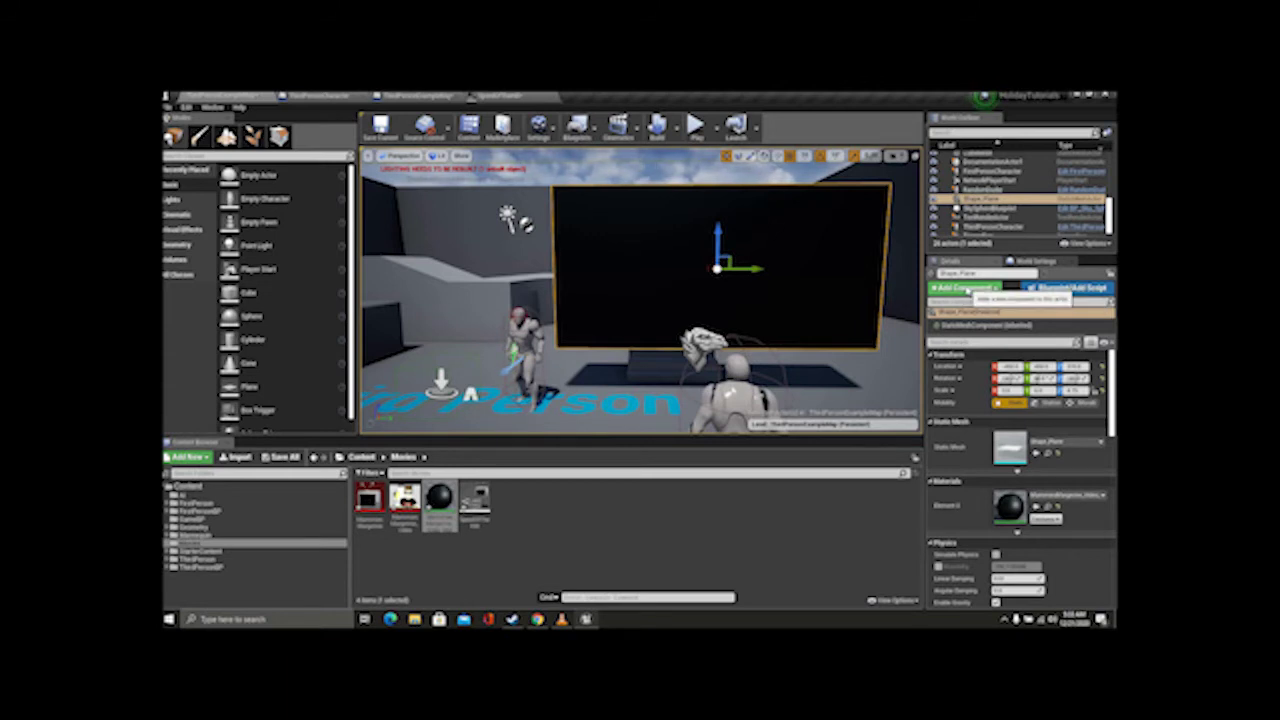
Step: Add a Media Sound component to the plane and assign the MammiesMargerine media player to it
left_click(965, 288)
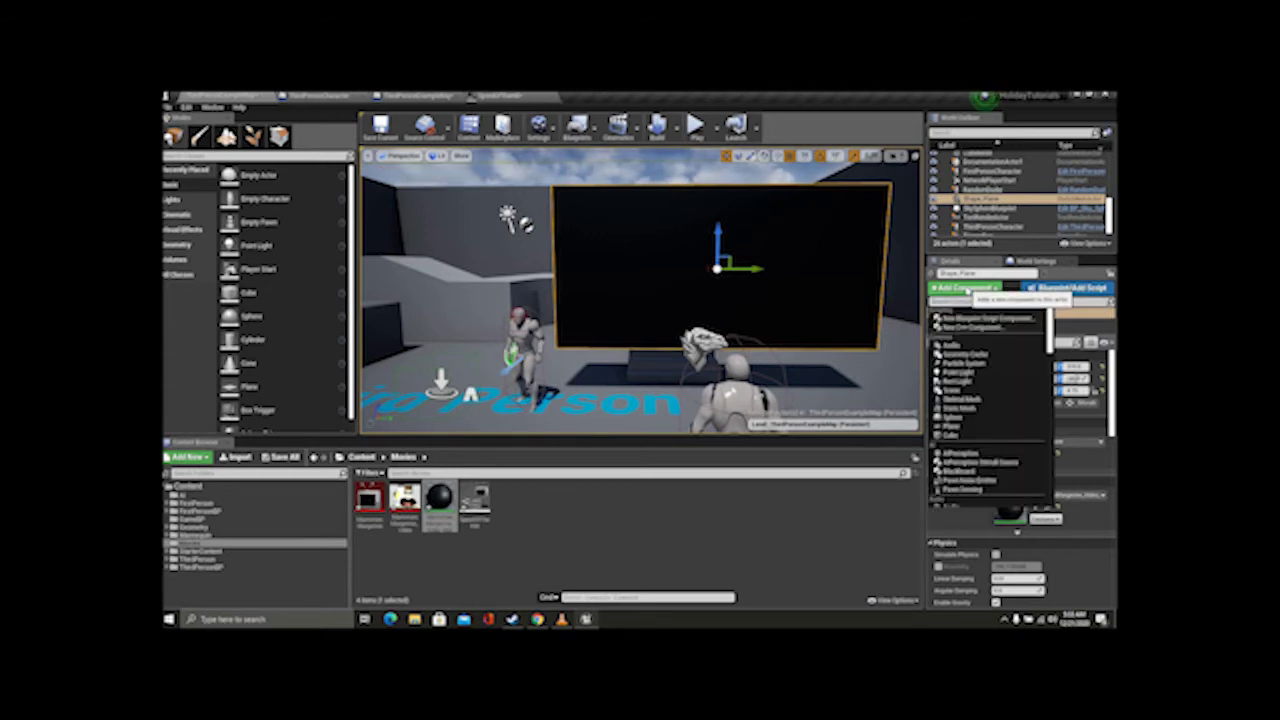
type("mesh")
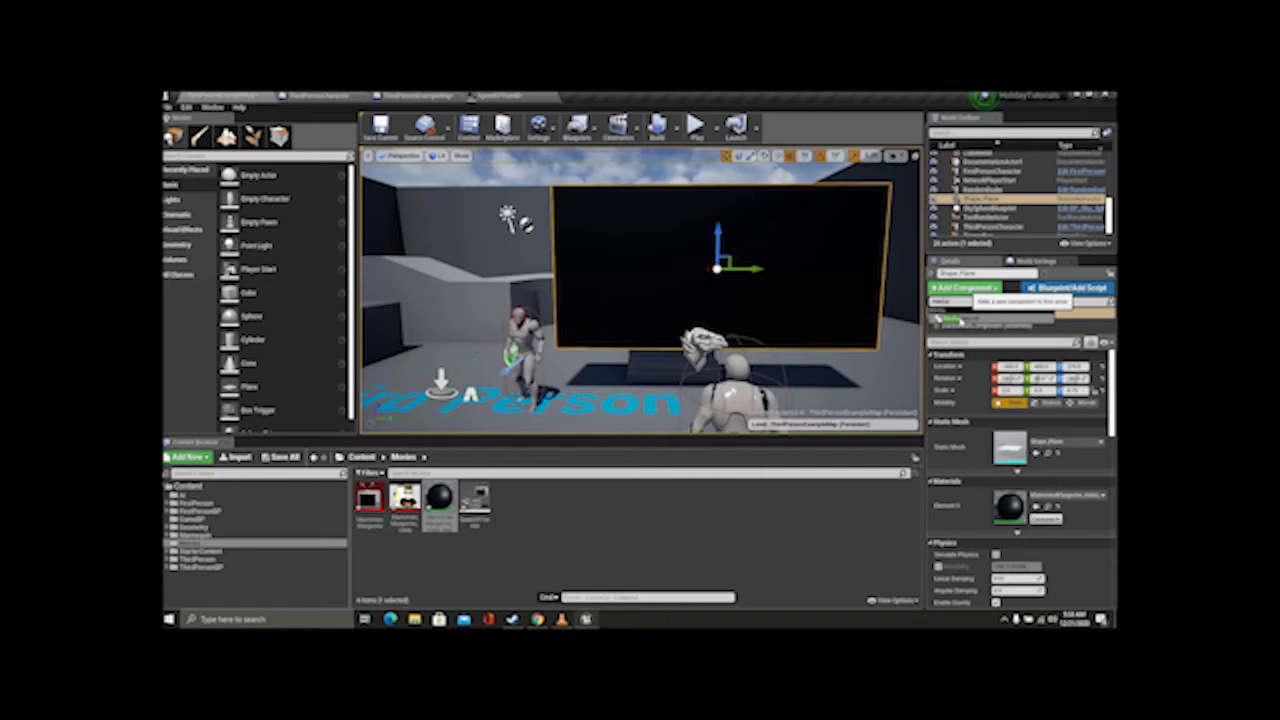
key("Return")
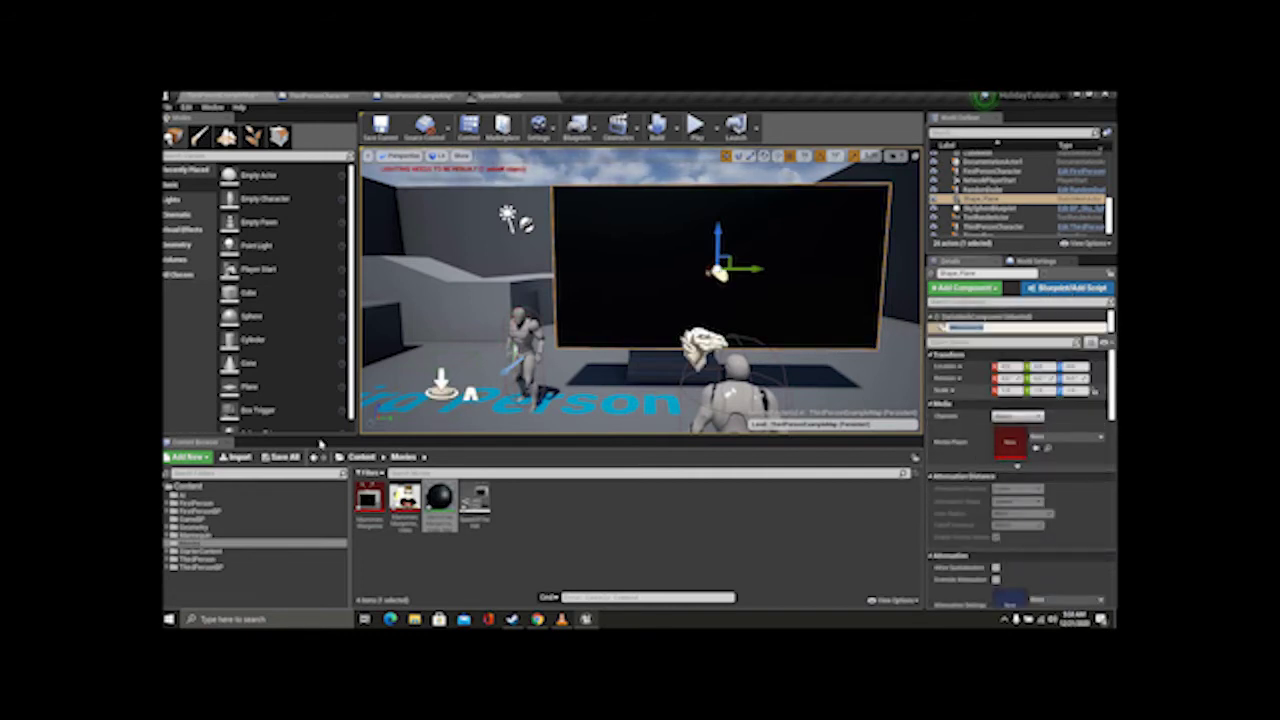
left_click(369, 497)
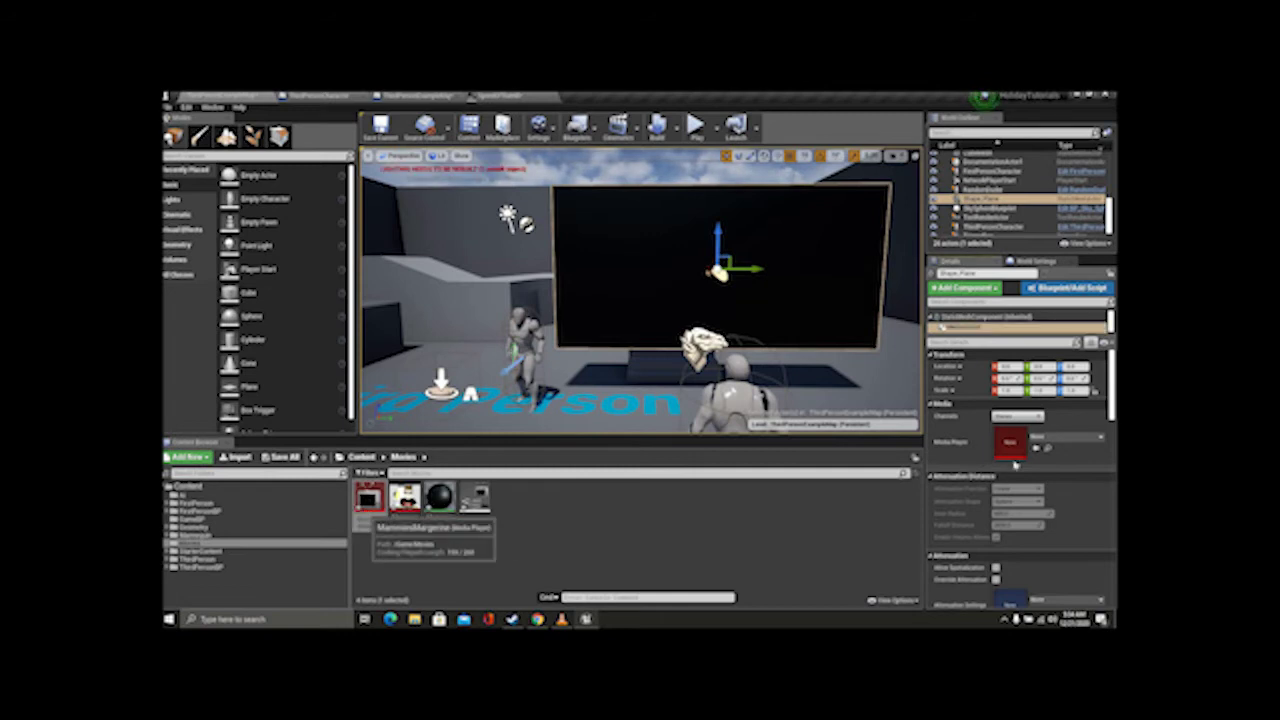
left_click(1037, 449)
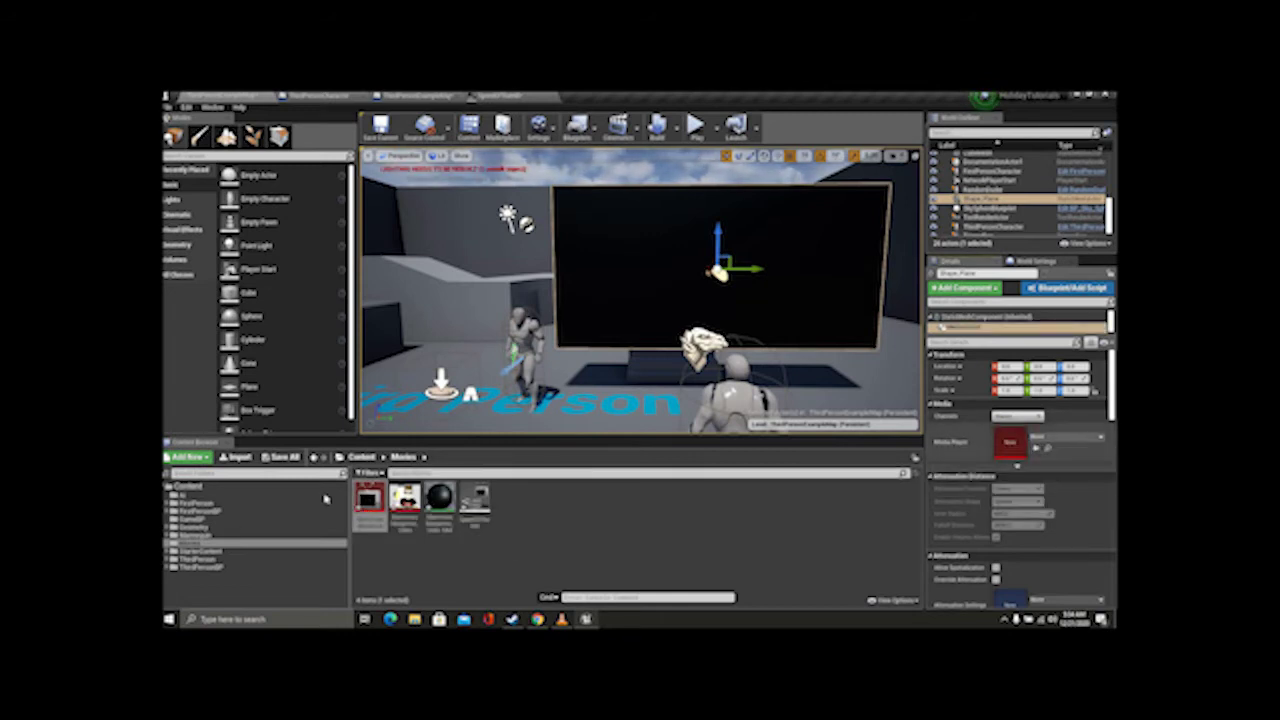
left_click(1037, 448)
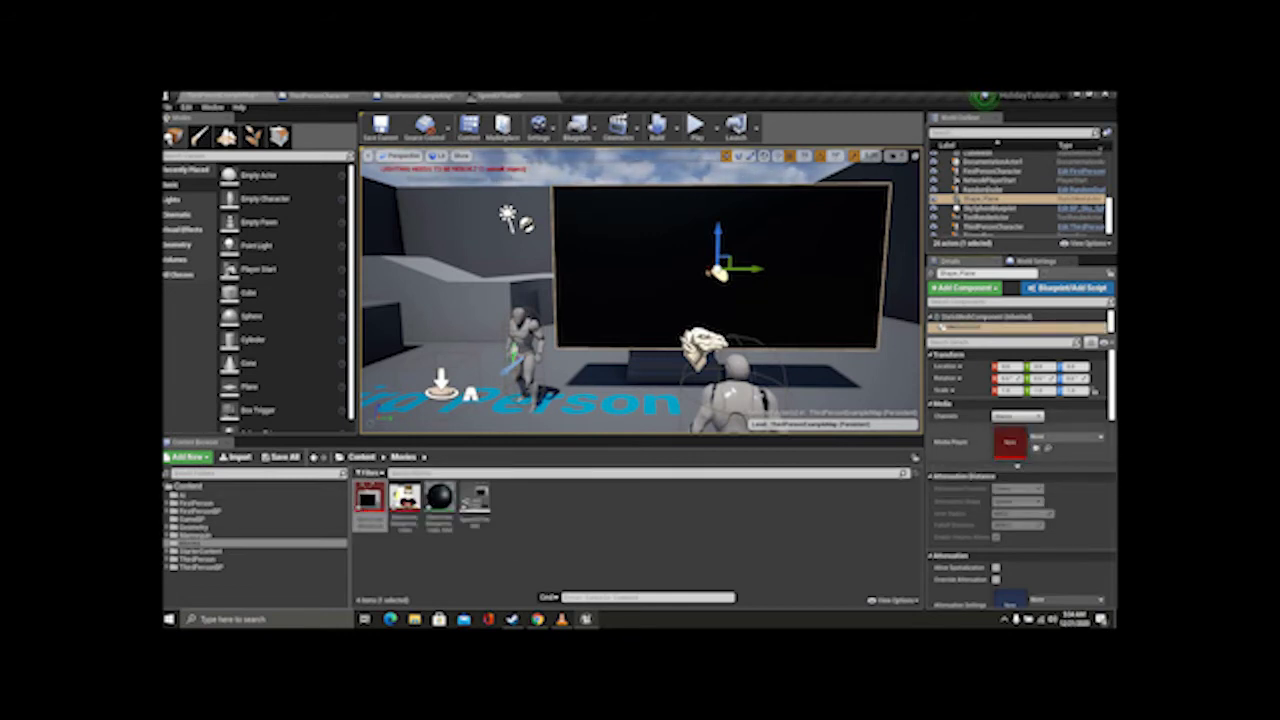
Step: Open the Level Blueprint of ThirdPersonExampleMap
right_click_drag(640, 300, 649, 244)
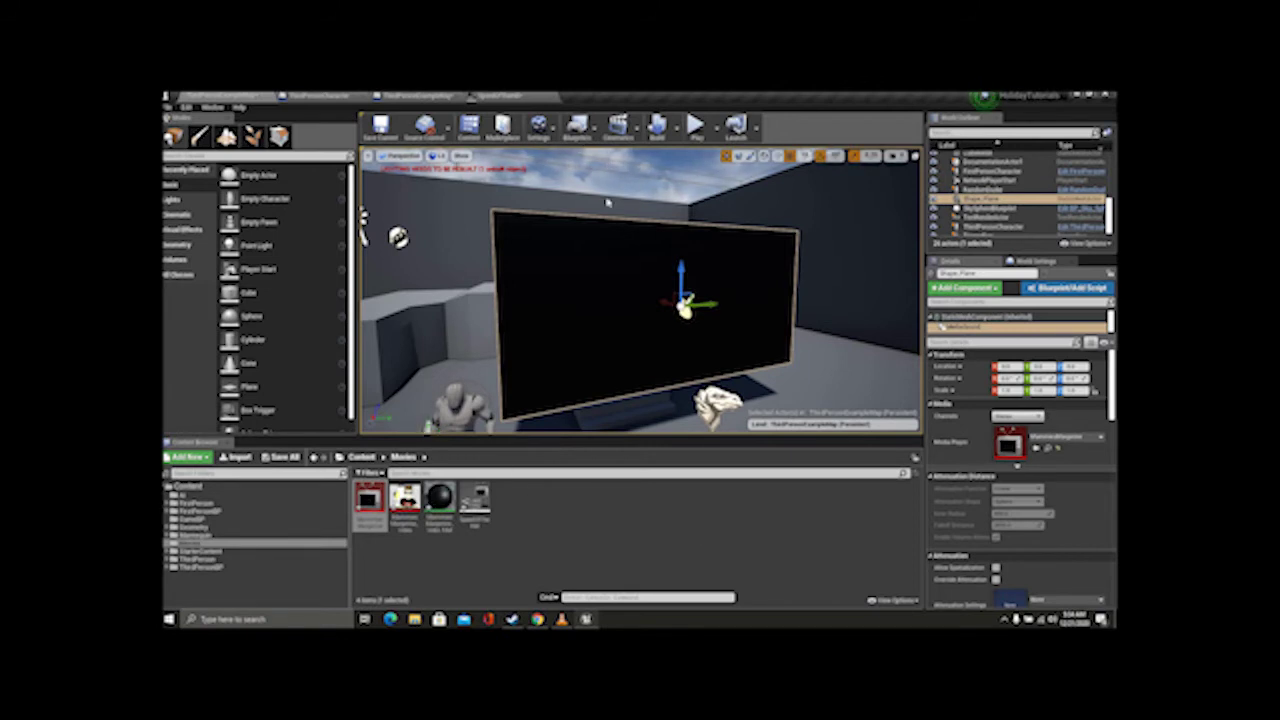
left_click(577, 125)
left_click(617, 213)
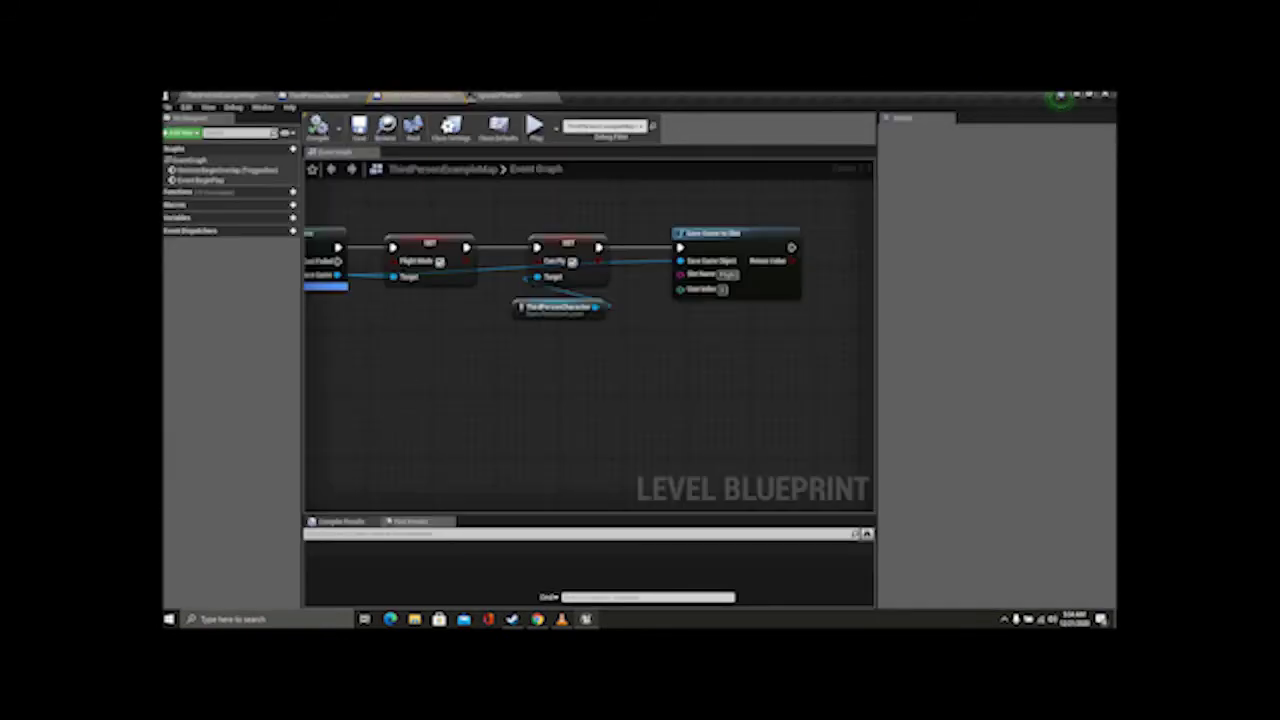
Step: Create a variable named MovieStuffs with the Media Player object reference type
right_click_drag(430, 383, 626, 297)
scroll(456, 357, "down", 3)
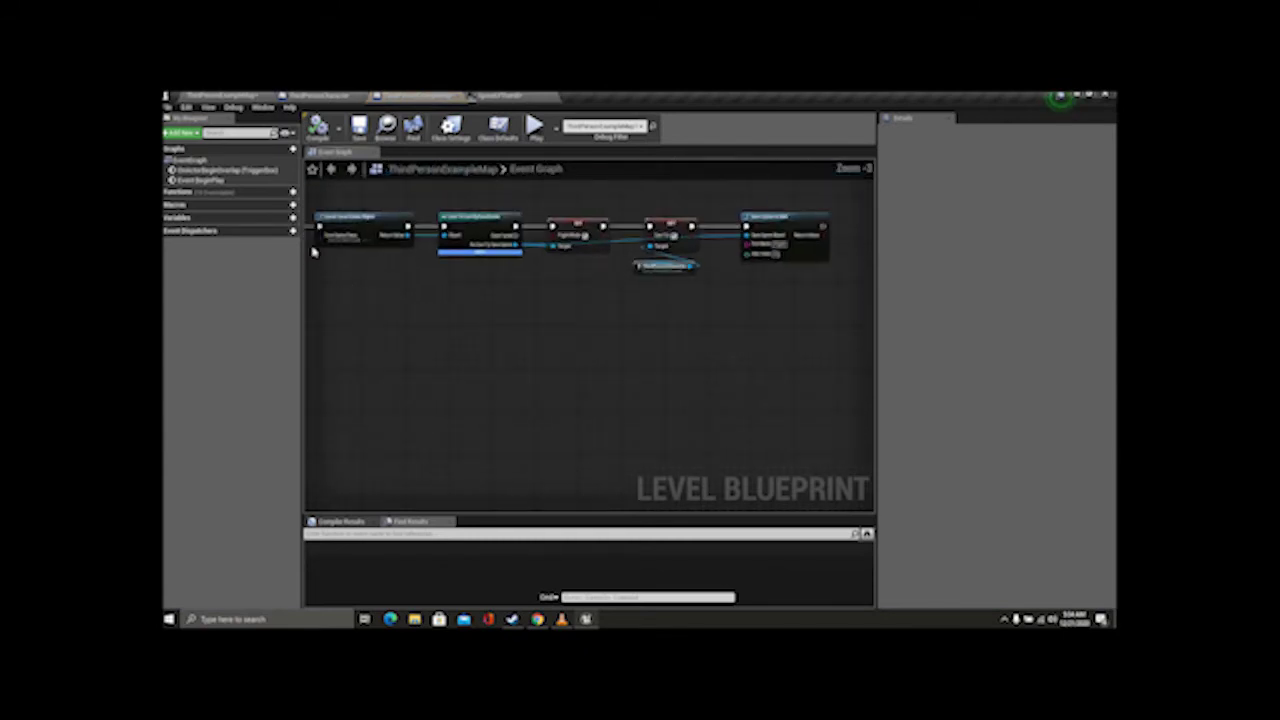
right_click_drag(311, 251, 500, 201)
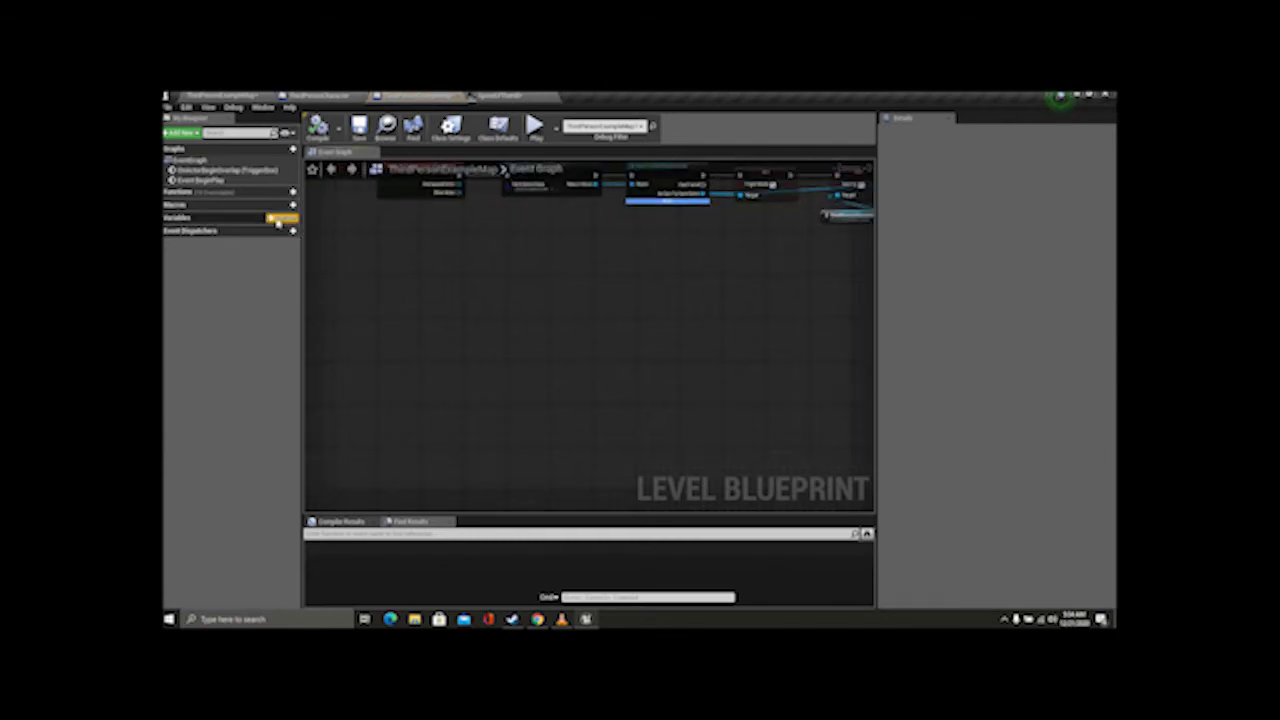
left_click(281, 218)
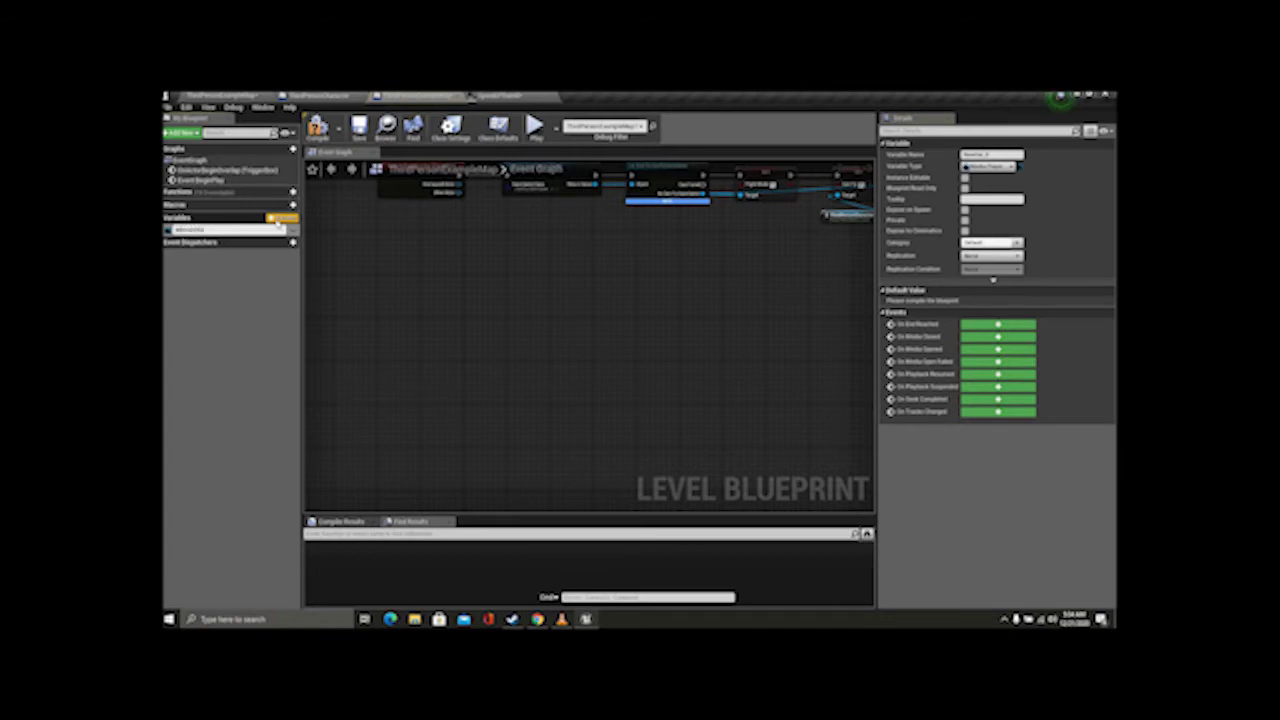
key("Return")
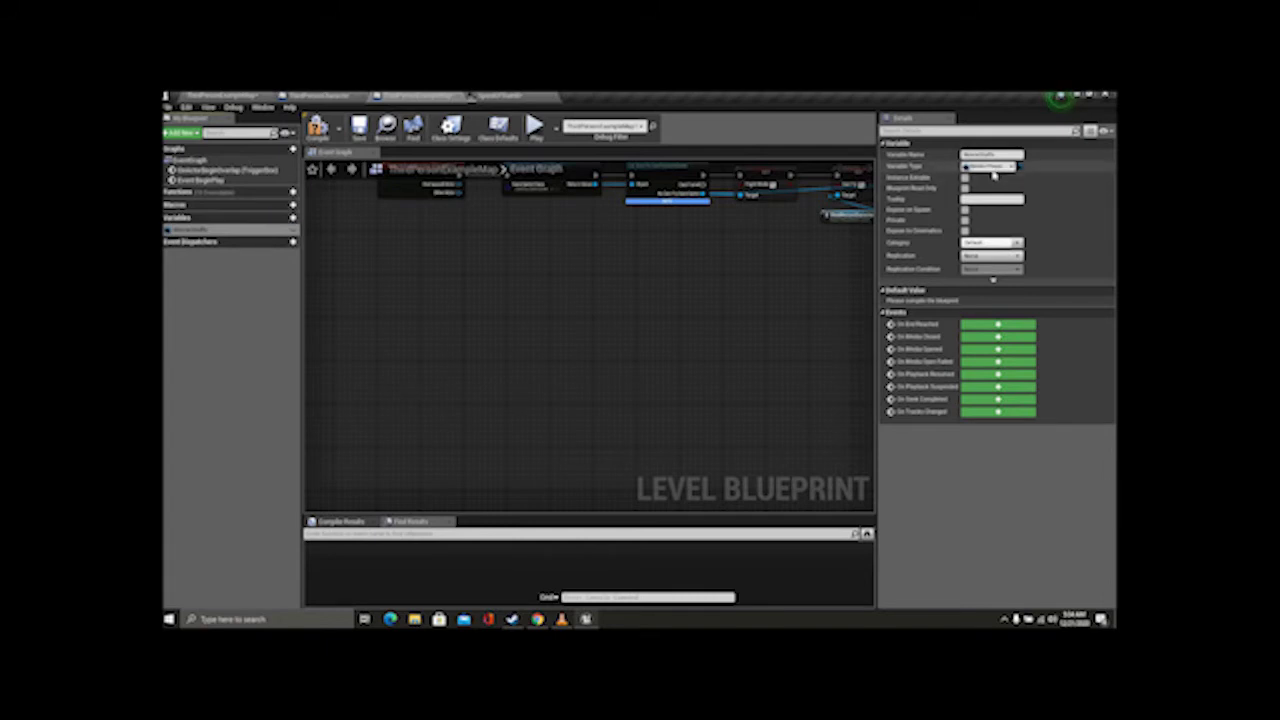
left_click(990, 166)
type("mediapla")
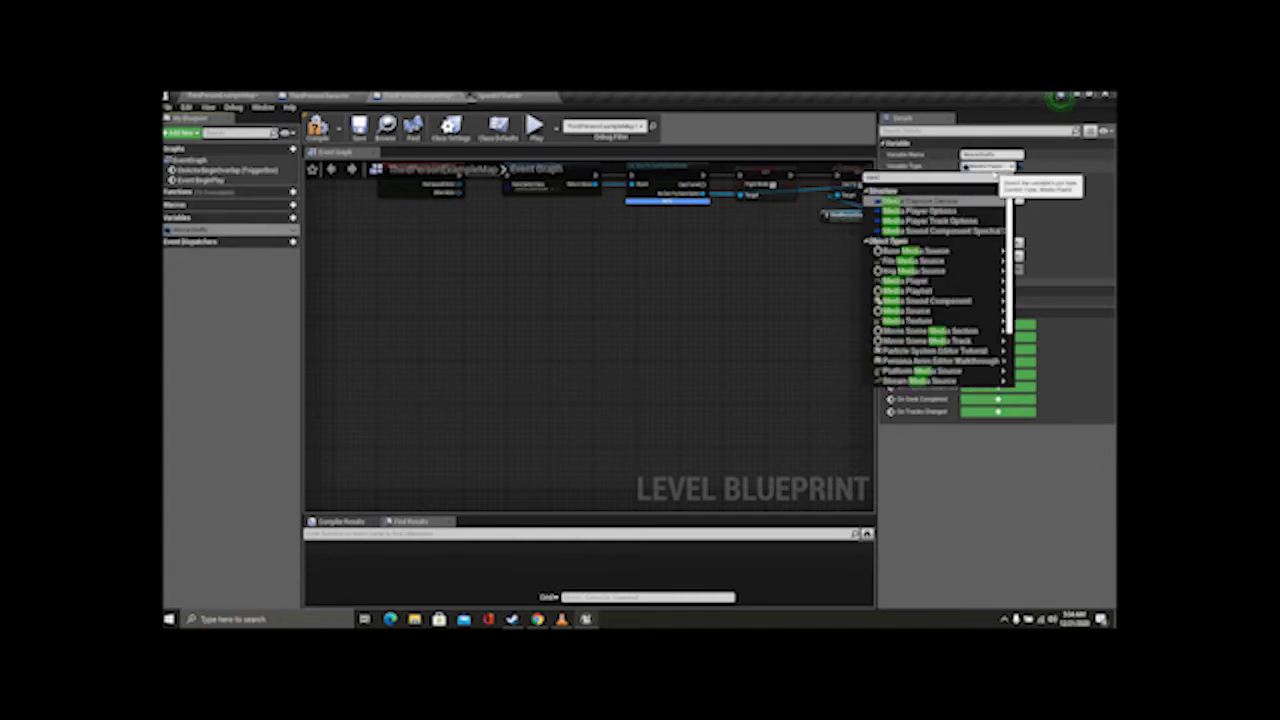
mouse_move(1006, 230)
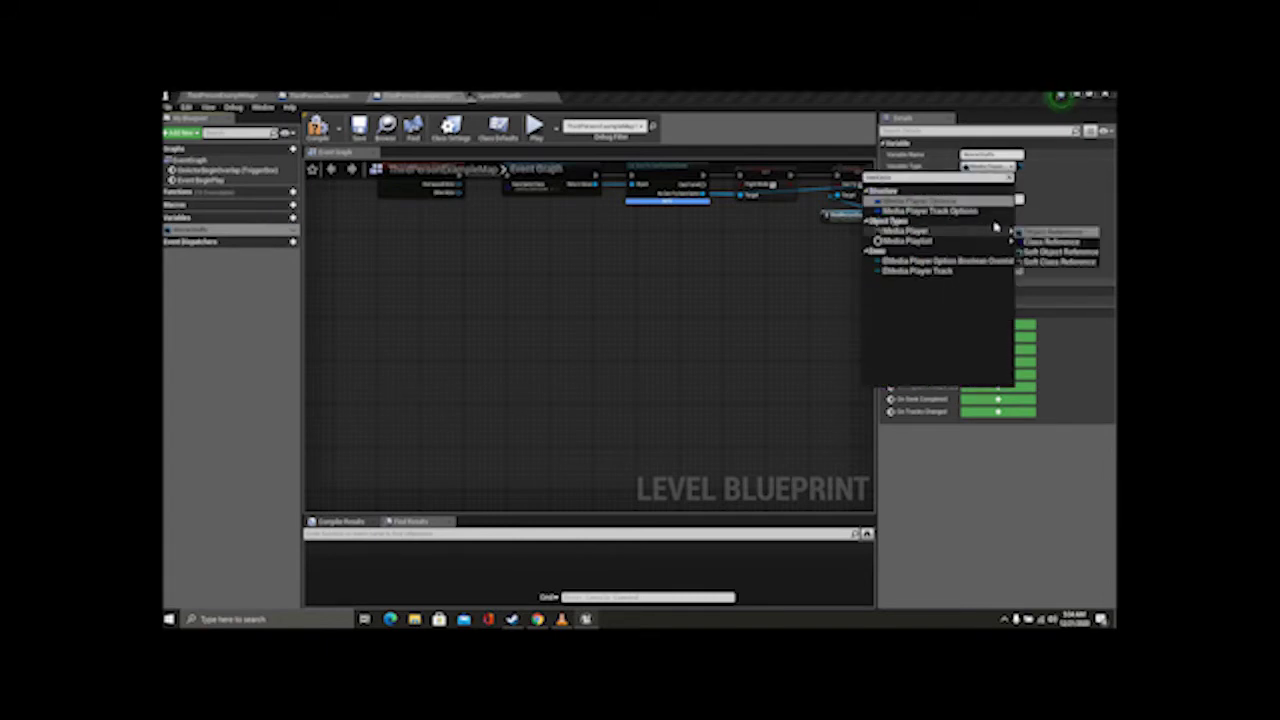
left_click(1057, 236)
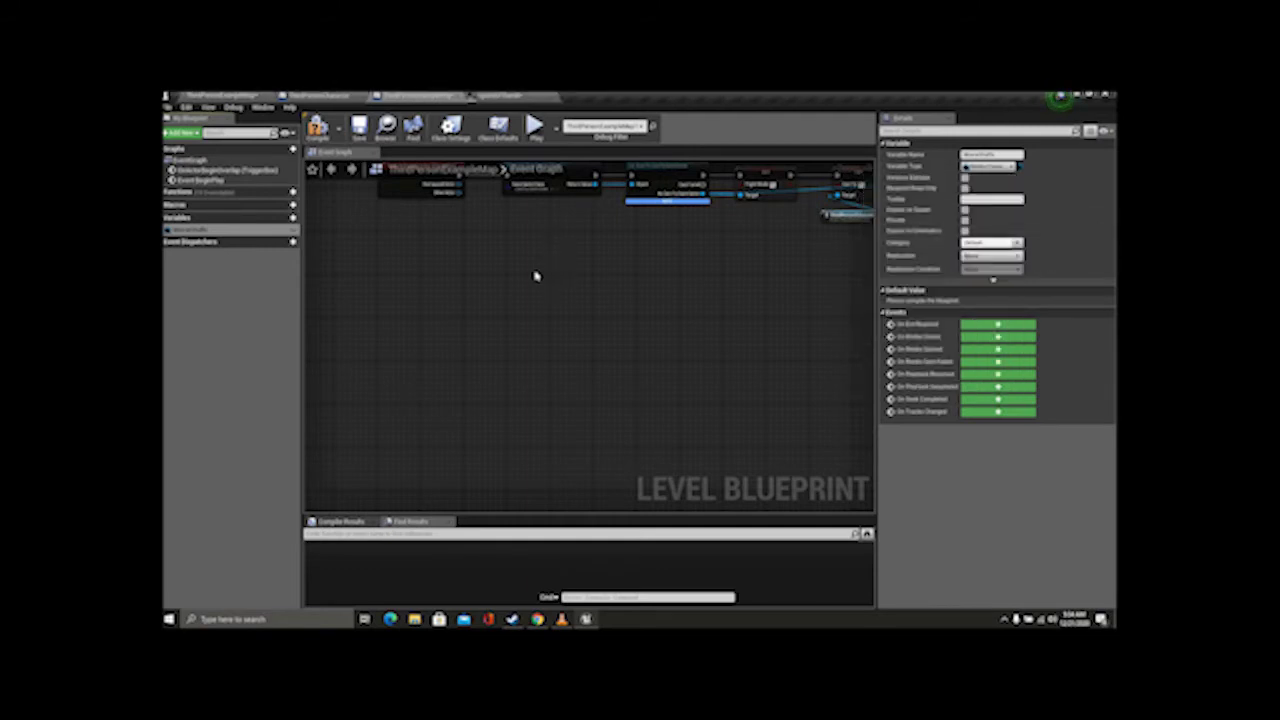
right_click_drag(748, 360, 792, 354)
right_click_drag(750, 299, 421, 263)
scroll(520, 242, "down", 3)
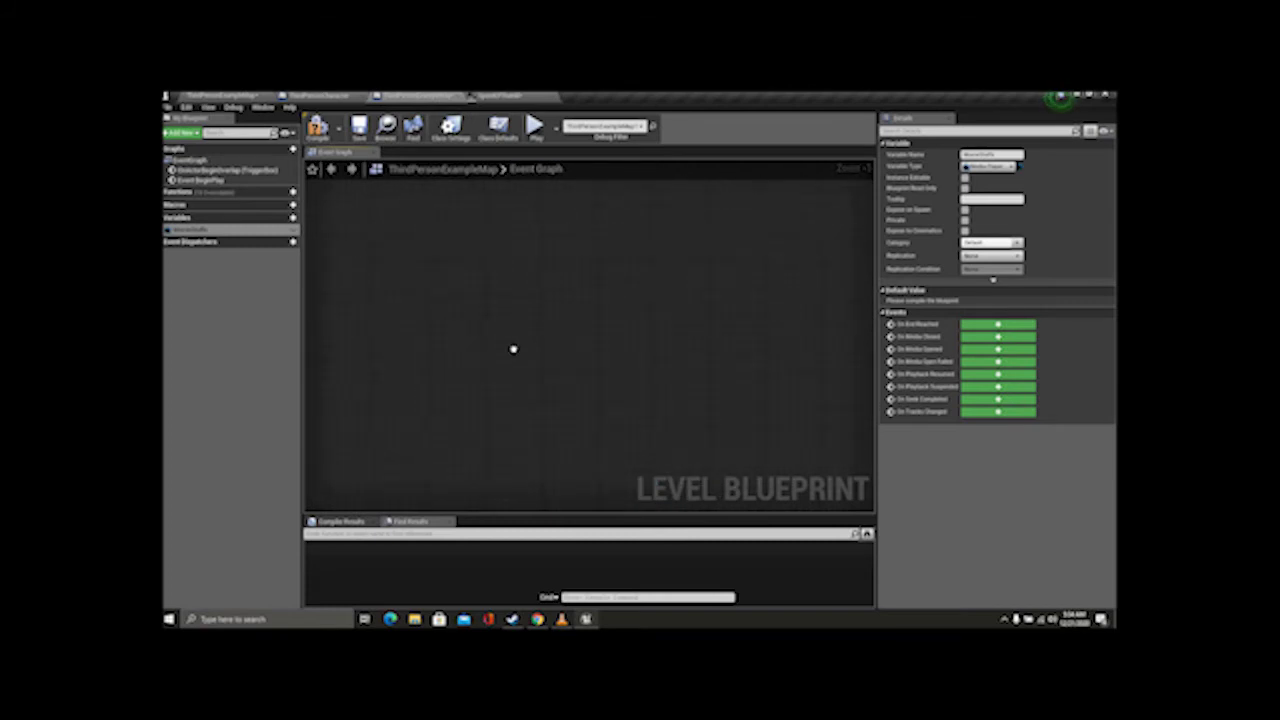
scroll(512, 330, "up", 1)
right_click_drag(513, 331, 488, 300)
left_click(473, 314)
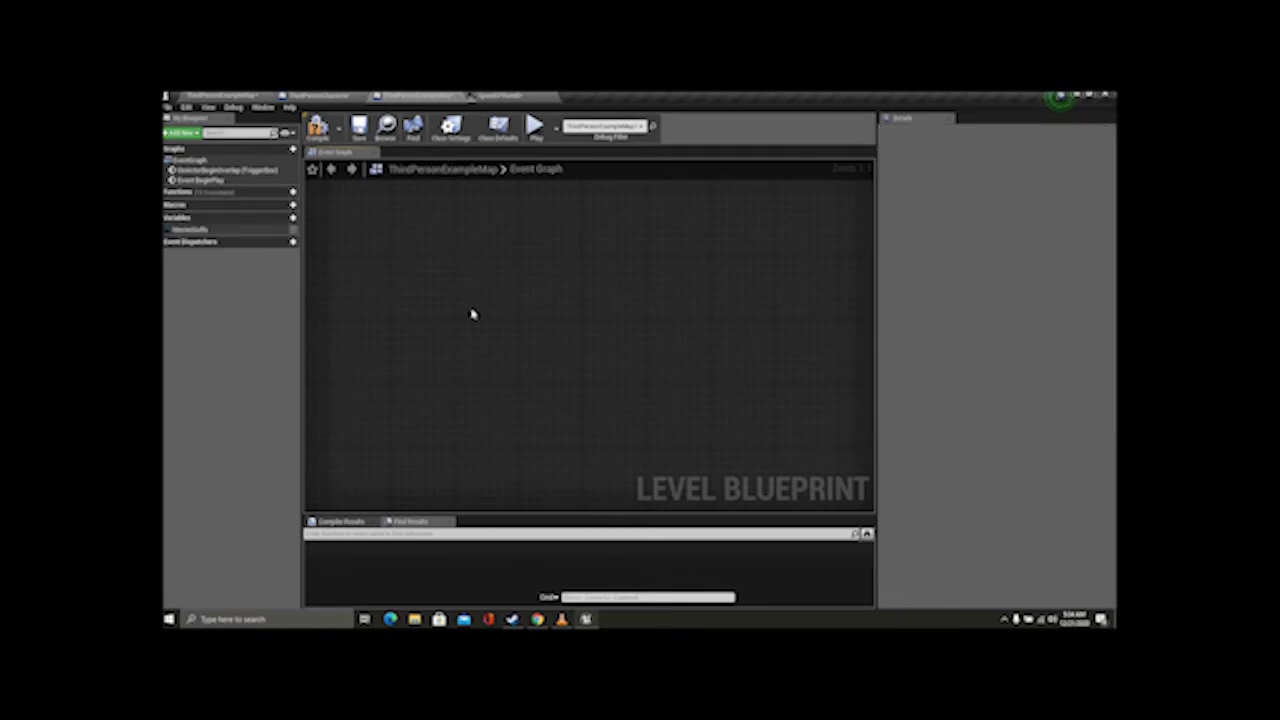
key("b")
left_click(468, 357)
left_click_drag(590, 292, 494, 423)
key("Delete")
Step: Locate the existing Event BeginPlay node in the event graph and delete it
right_click(467, 365)
type("beginplay")
left_click(502, 400)
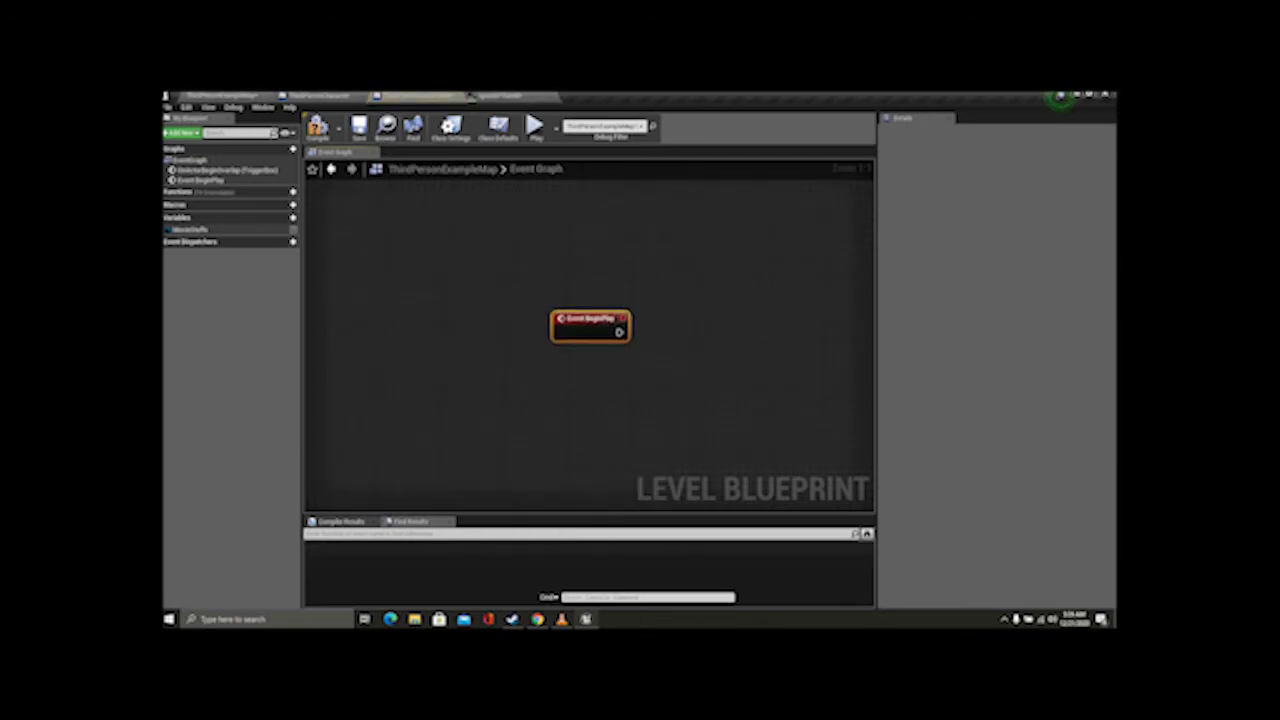
scroll(442, 322, "down", 5)
scroll(540, 293, "up", 5)
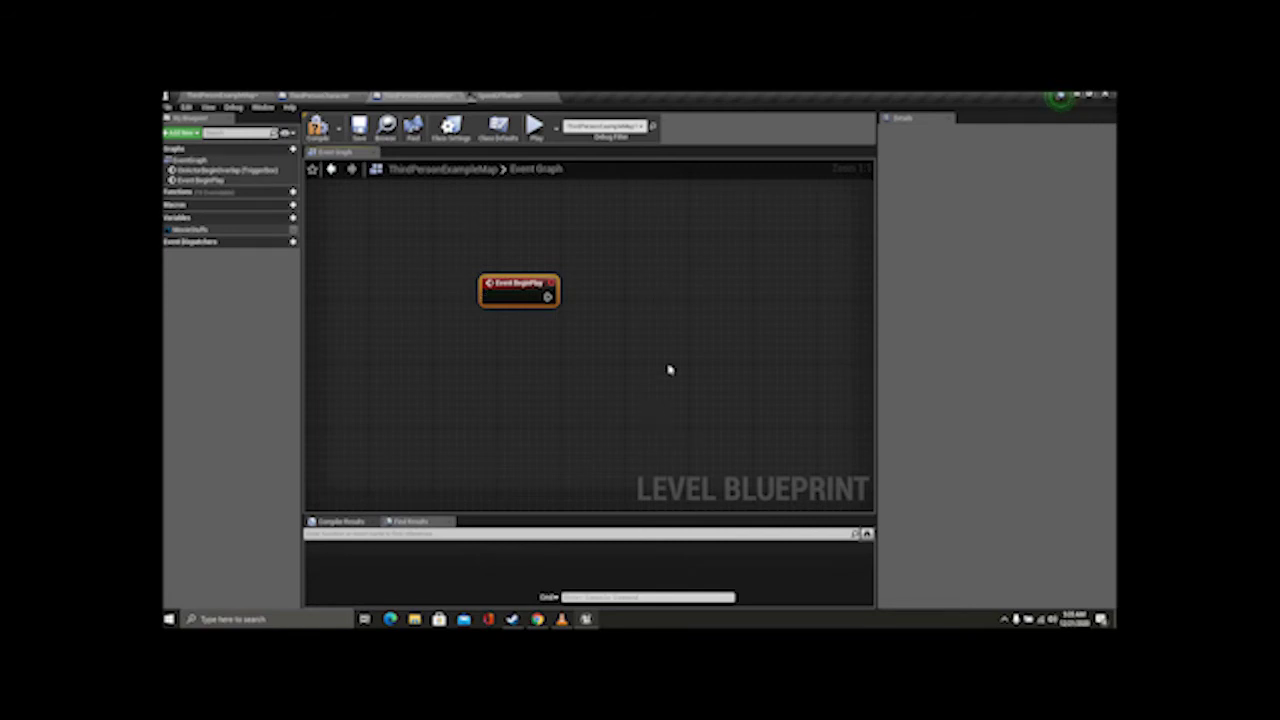
key("Delete")
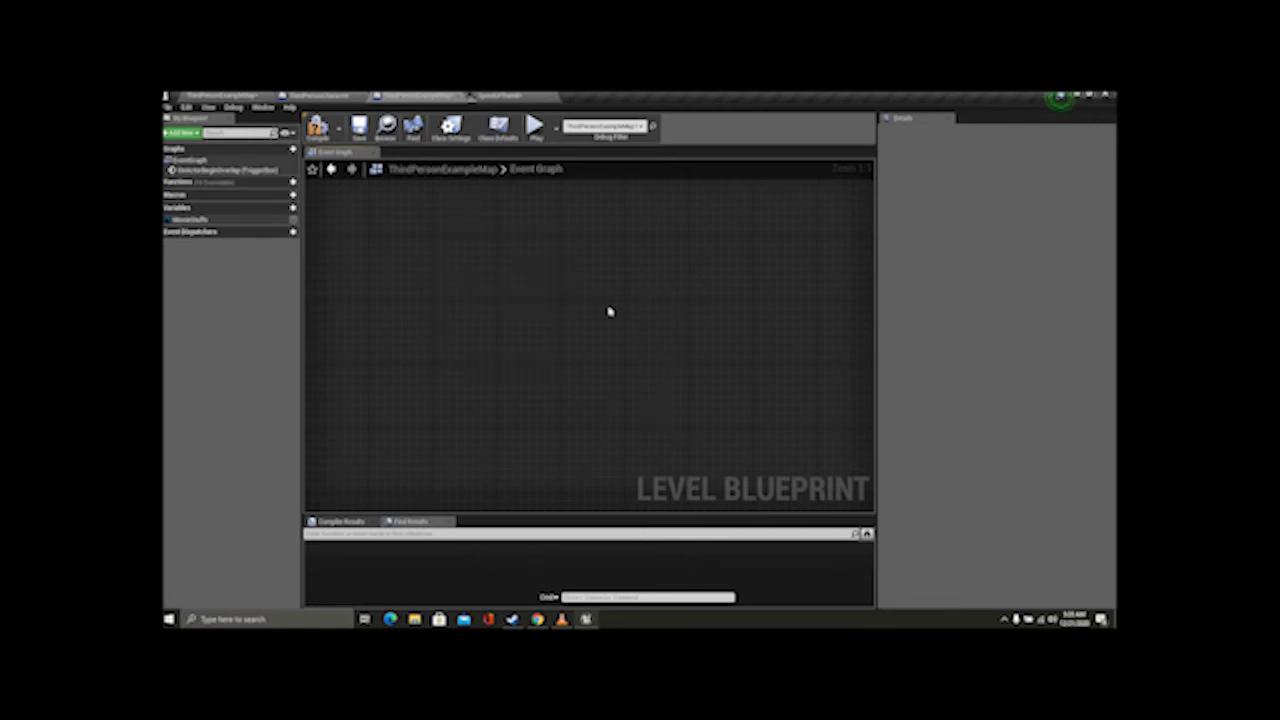
Step: Place a new Event BeginPlay node in an empty area of the event graph
key("p")
left_click(547, 289)
left_click_drag(592, 300, 501, 302)
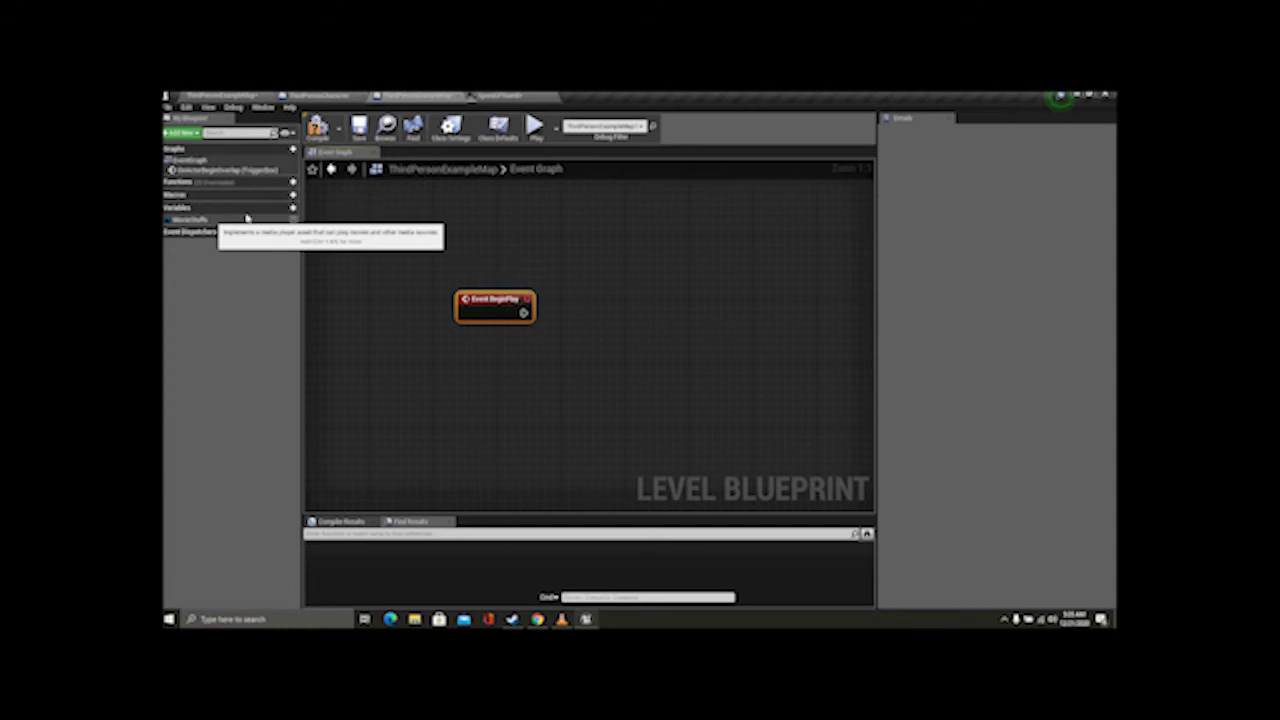
Step: Get the MovieStuffs variable below Event BeginPlay and add an Open Source node driven by it
left_click_drag(208, 220, 630, 345)
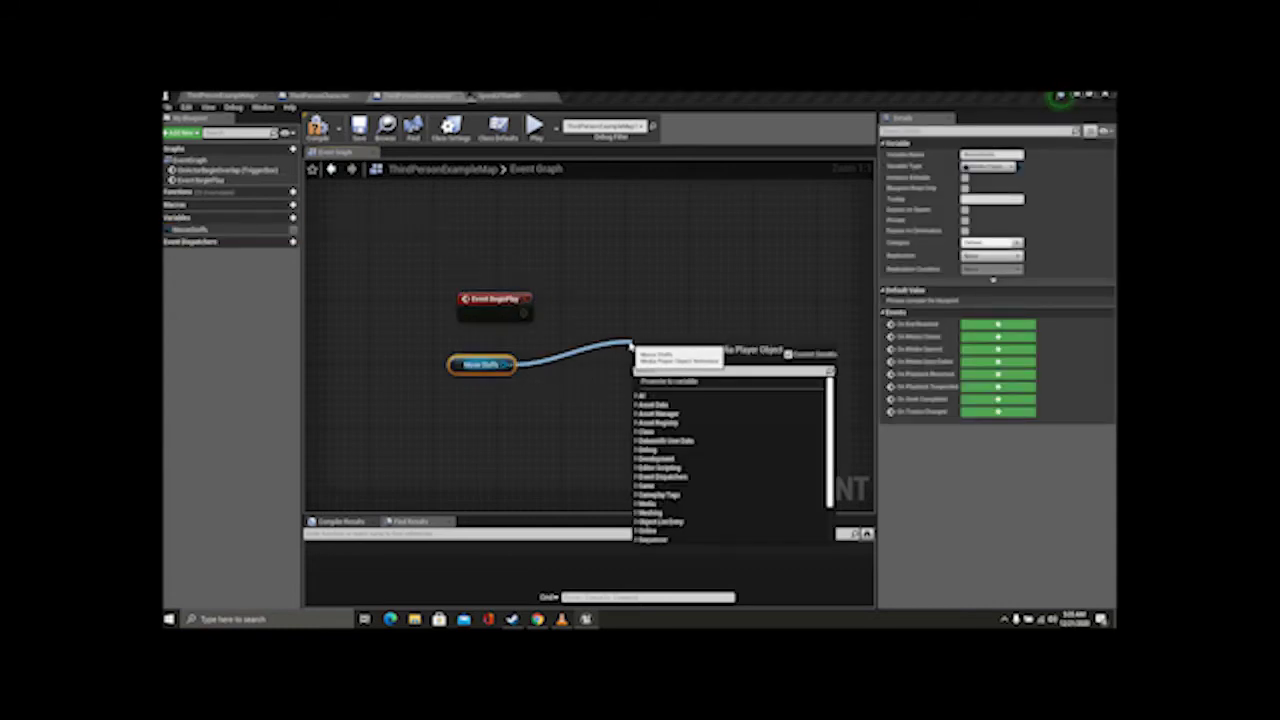
type("opensou")
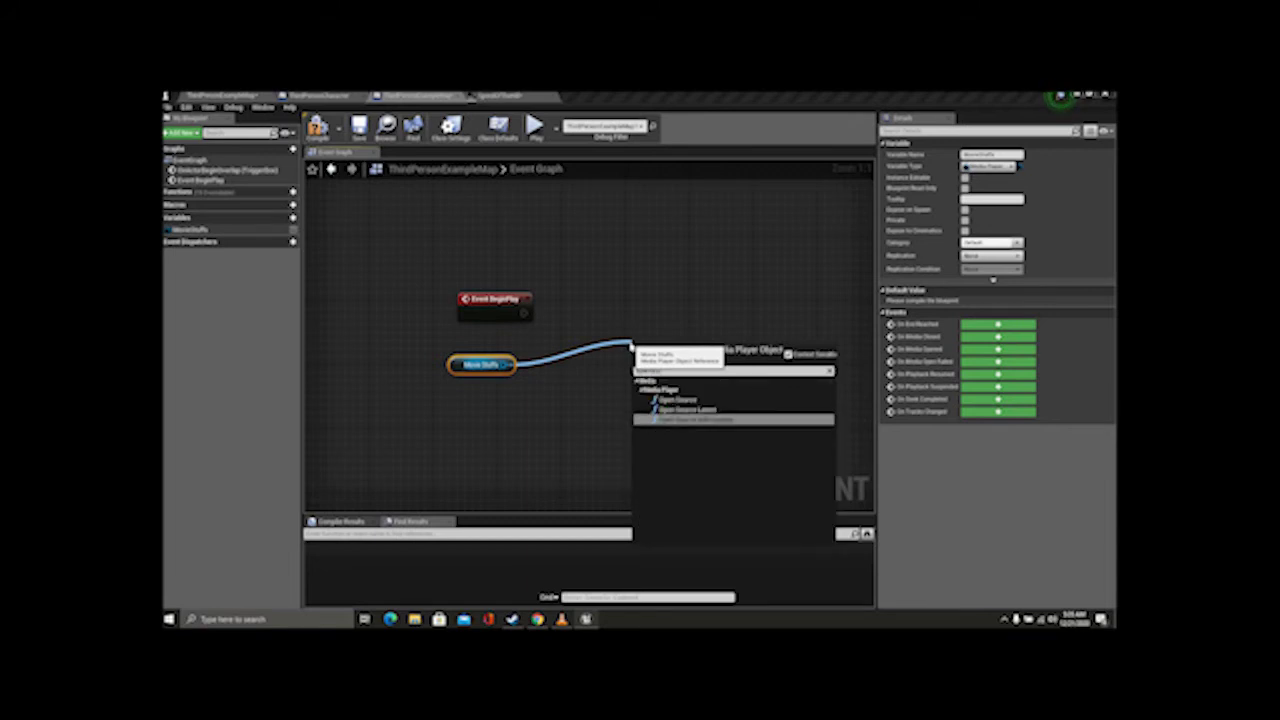
left_click(674, 400)
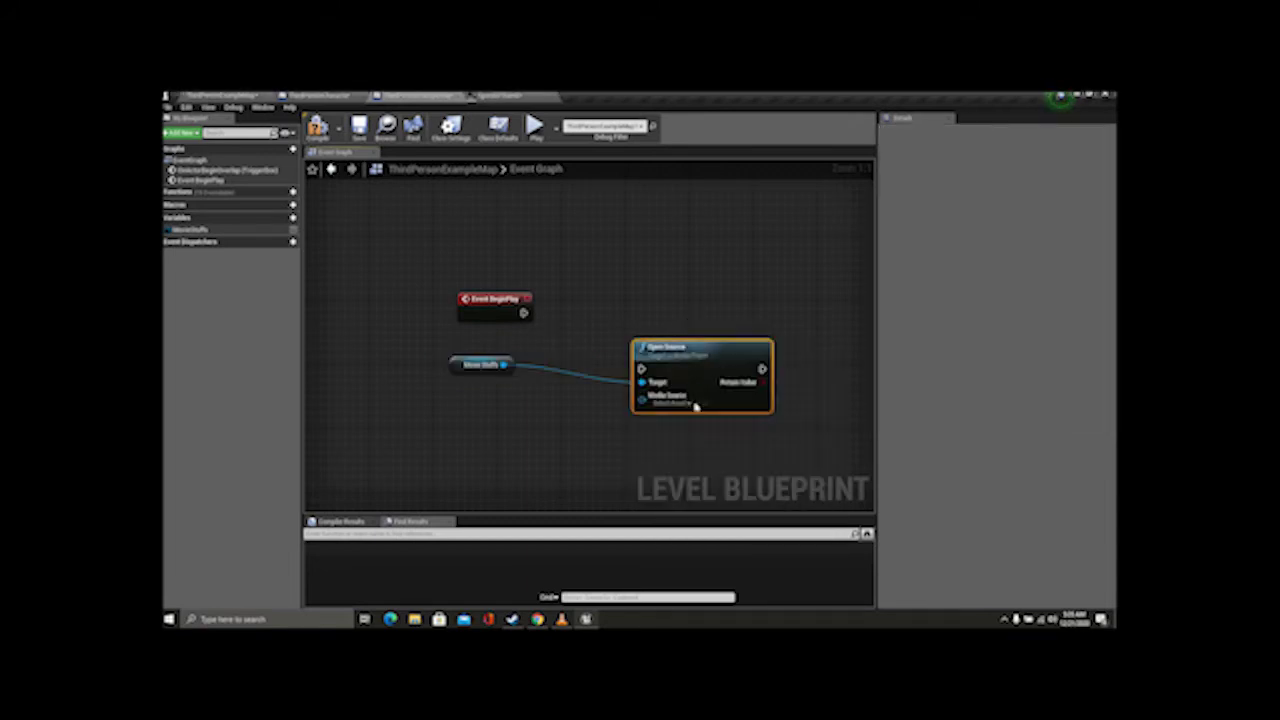
Step: Set the Open Source node's media source to the available file media source and connect the node to Event BeginPlay
left_click(672, 403)
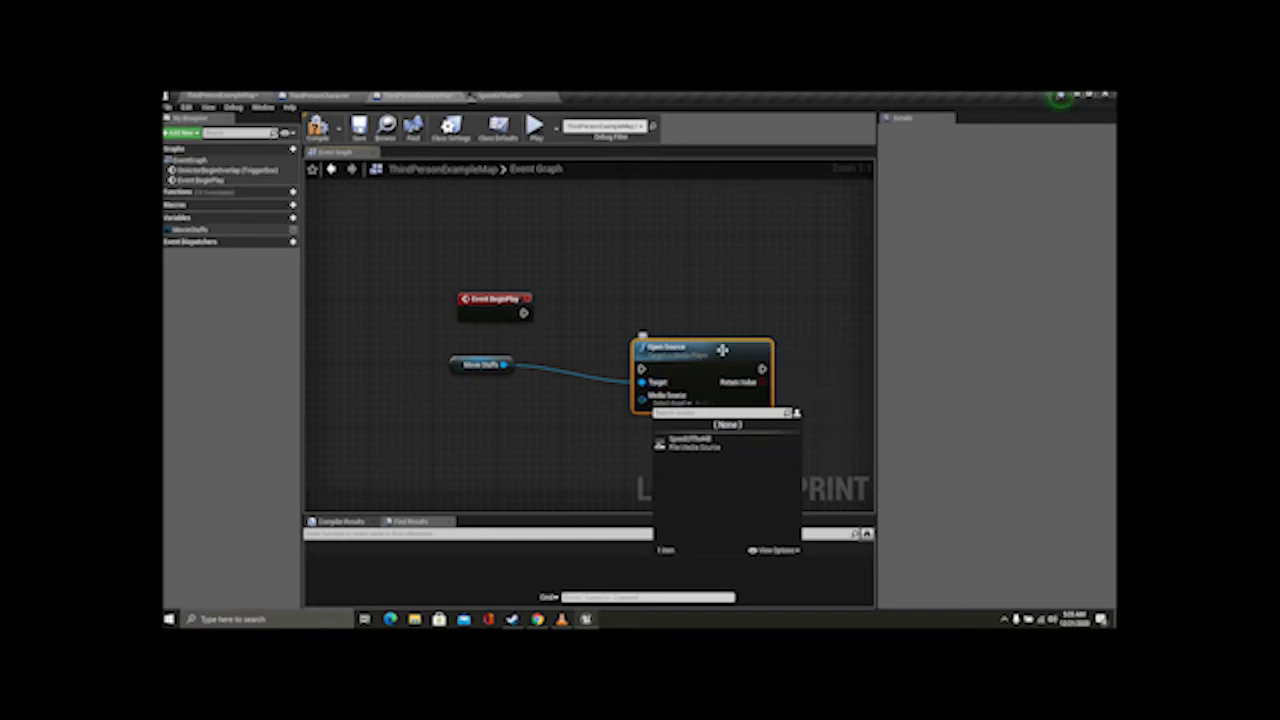
left_click(737, 443)
left_click_drag(690, 353, 523, 316)
left_click_drag(691, 308, 674, 299)
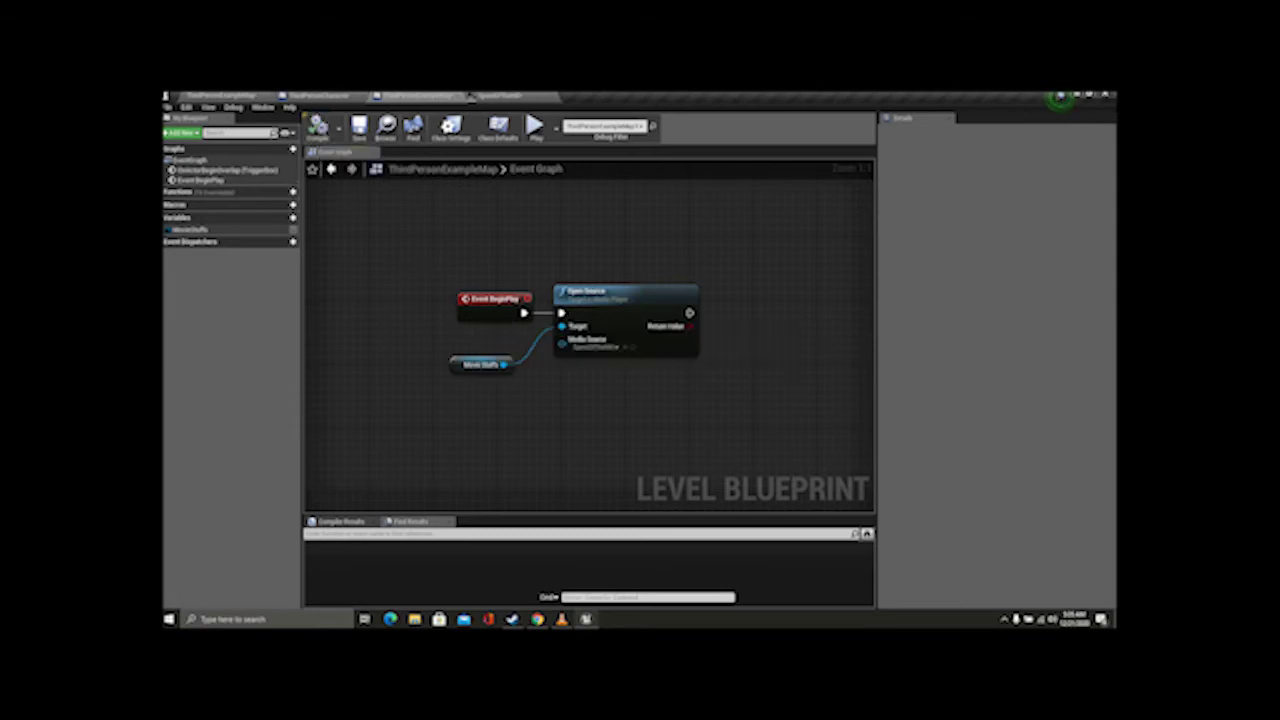
Step: Test the level in play mode by walking the character to the screen and back, and stop the session
left_click(222, 96)
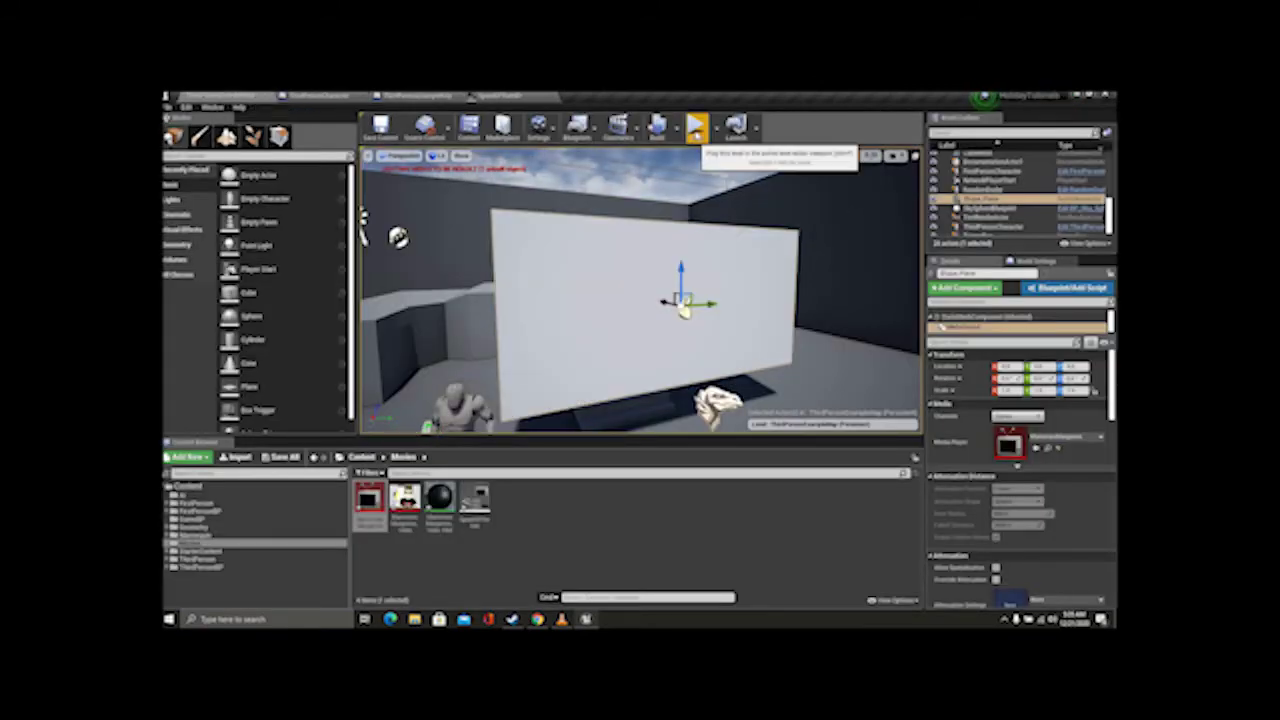
left_click(696, 127)
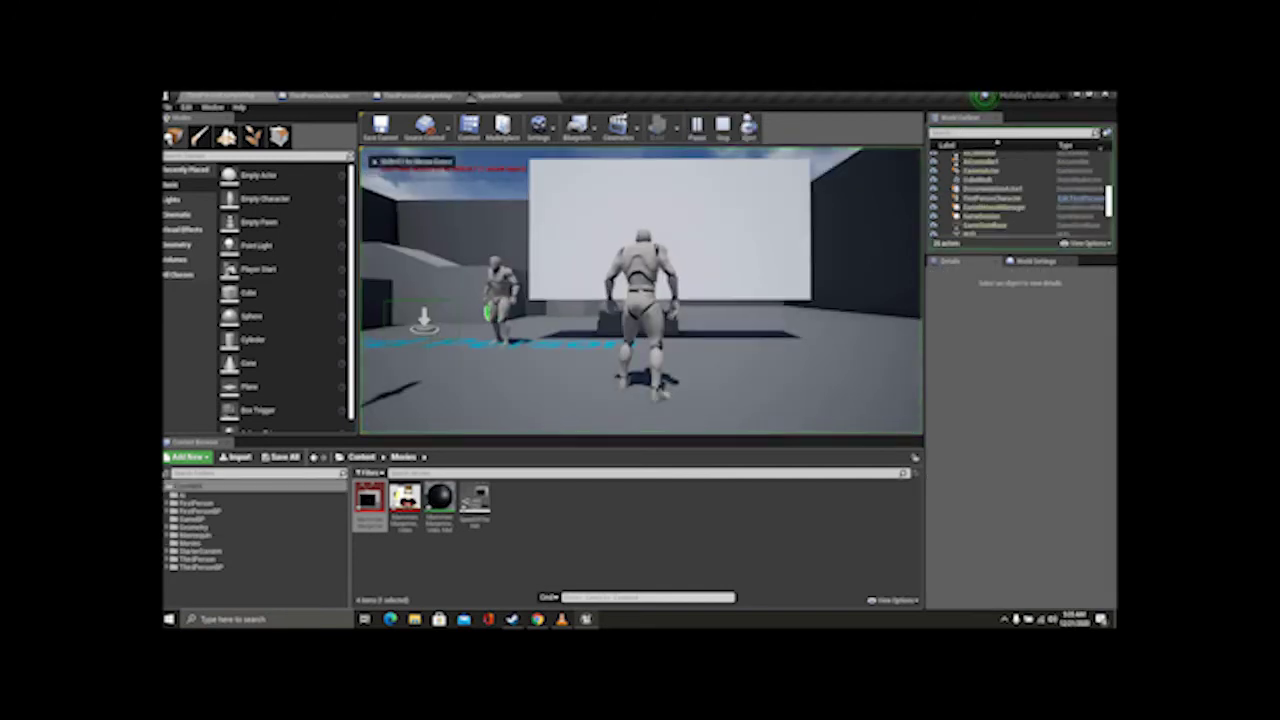
key("w")
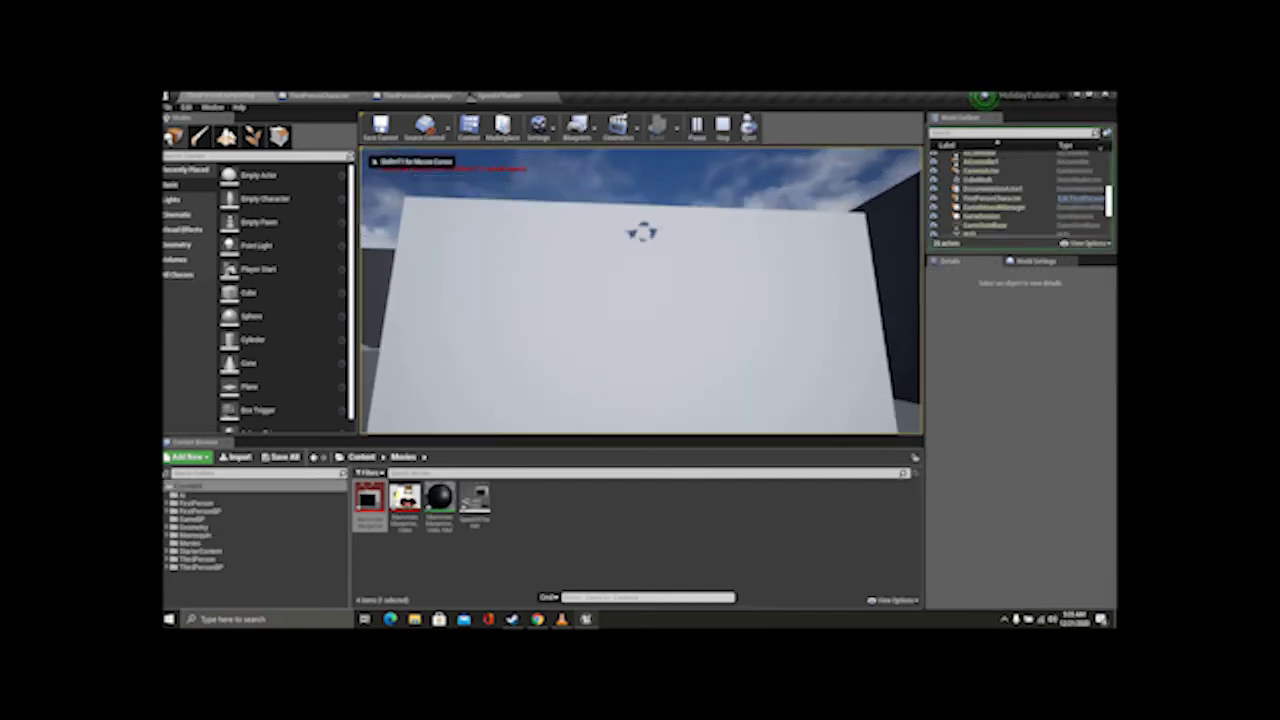
key("s")
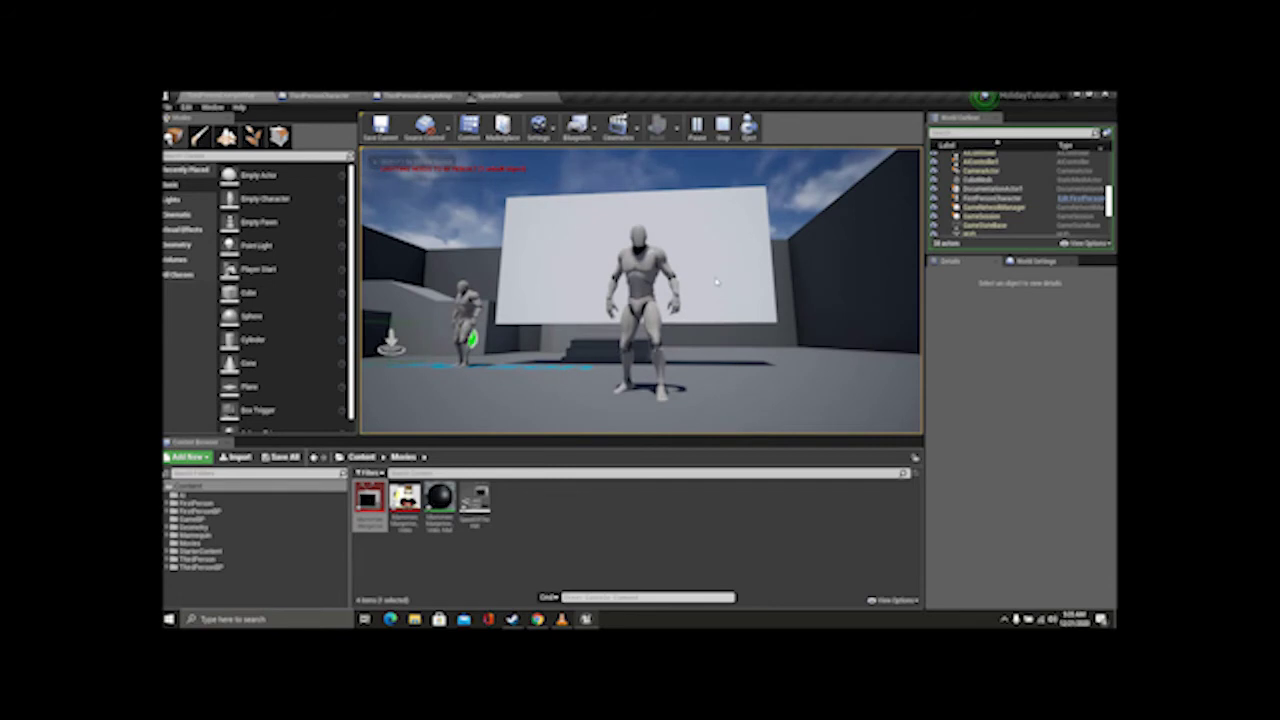
key("Escape")
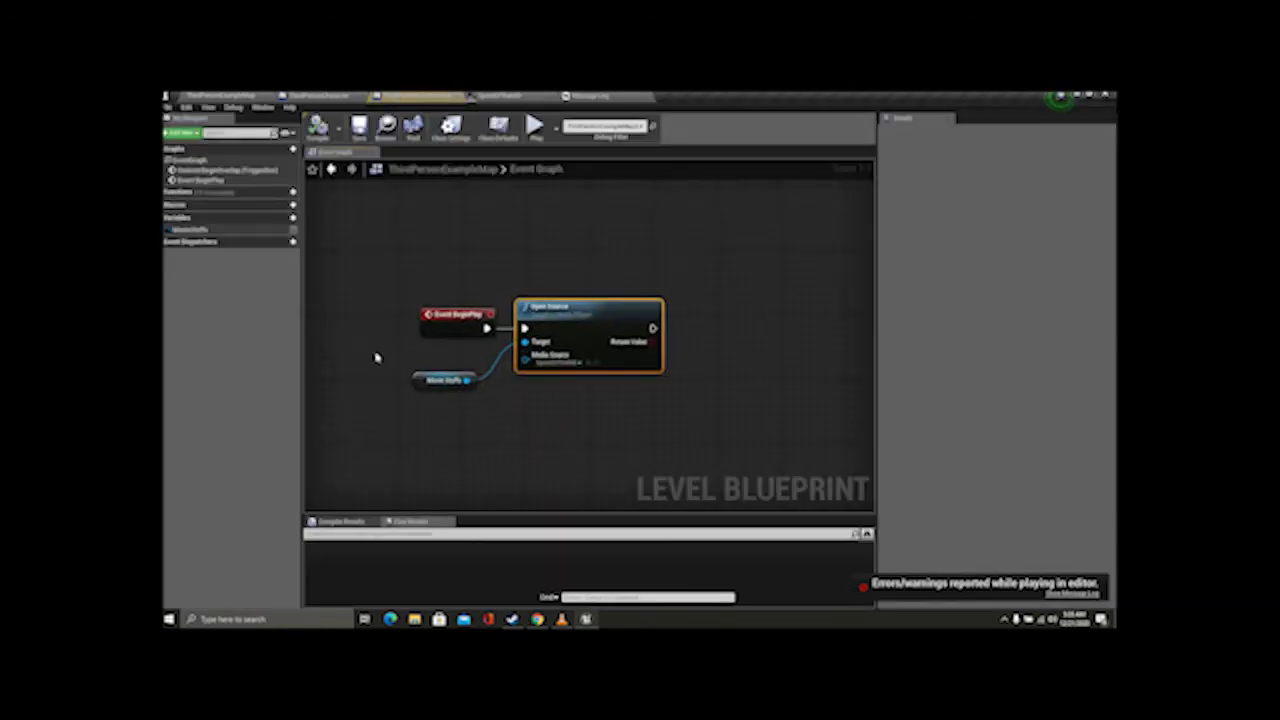
Step: Assign the available media player asset as the MovieStuffs variable's default value and compile the Level Blueprint
mouse_move(420, 385)
left_mouse_down()
mouse_move(380, 343)
mouse_move(415, 380)
left_mouse_up()
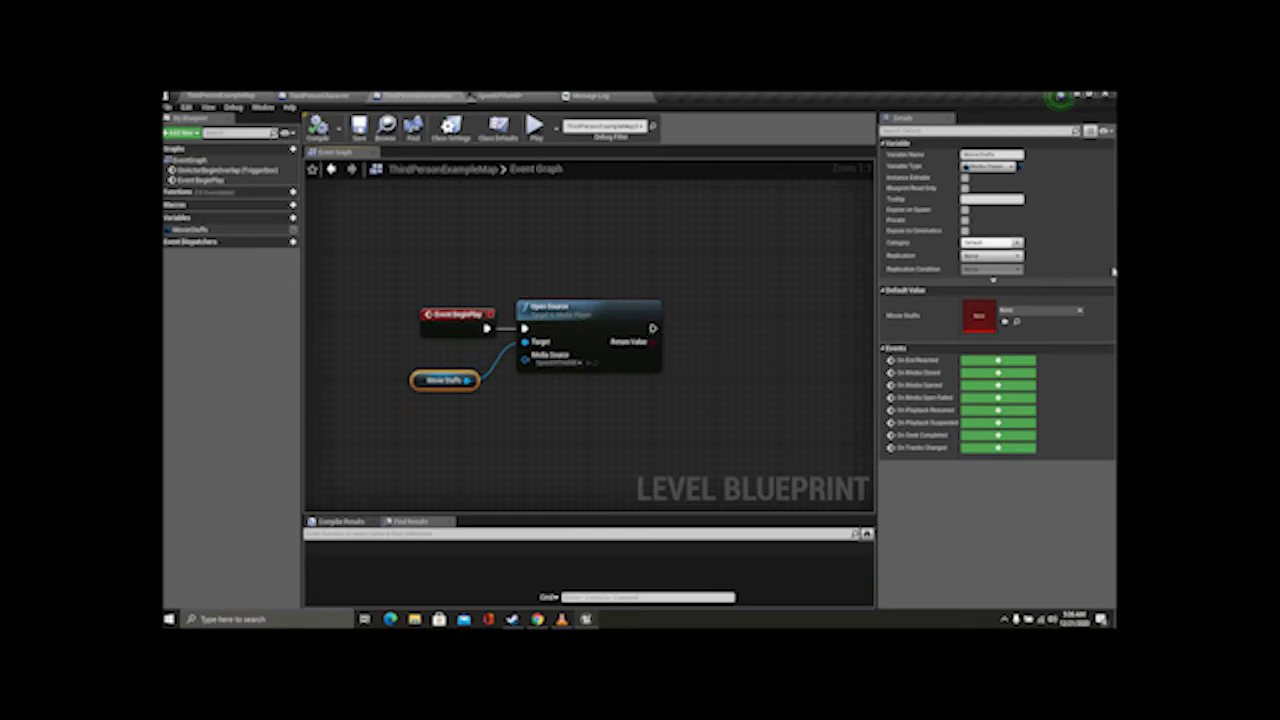
left_click(1050, 311)
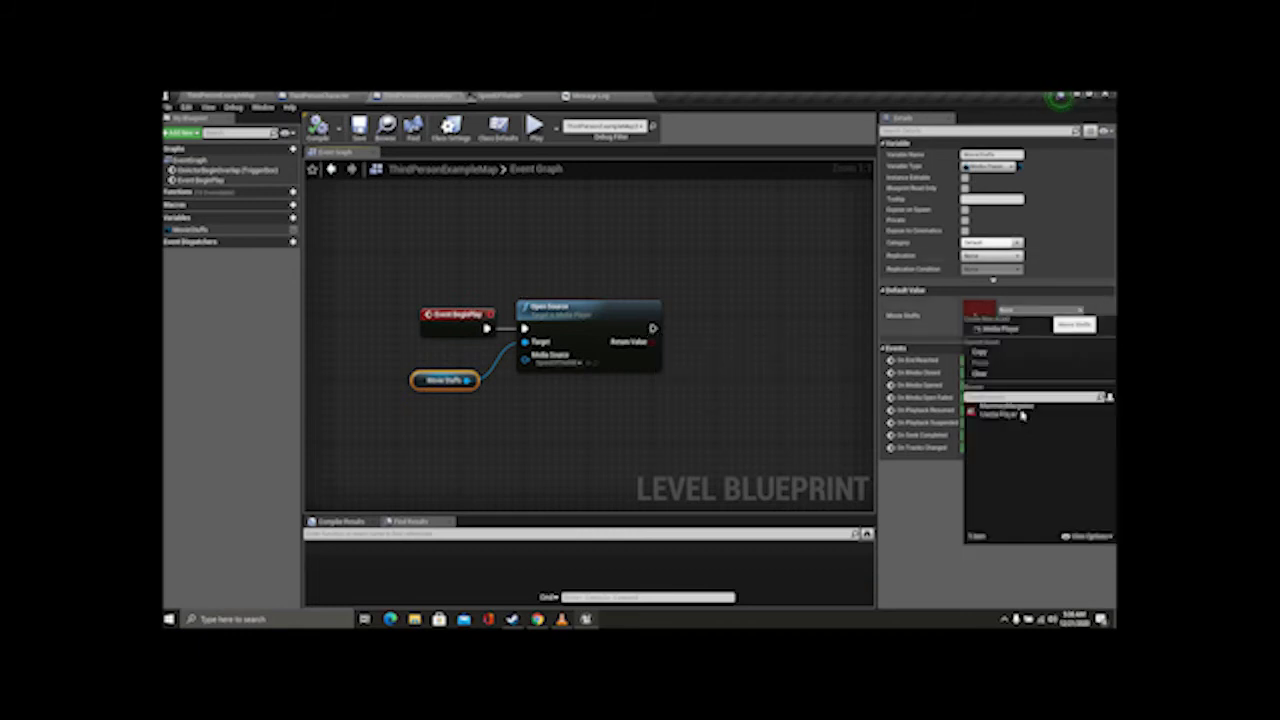
left_click(447, 415)
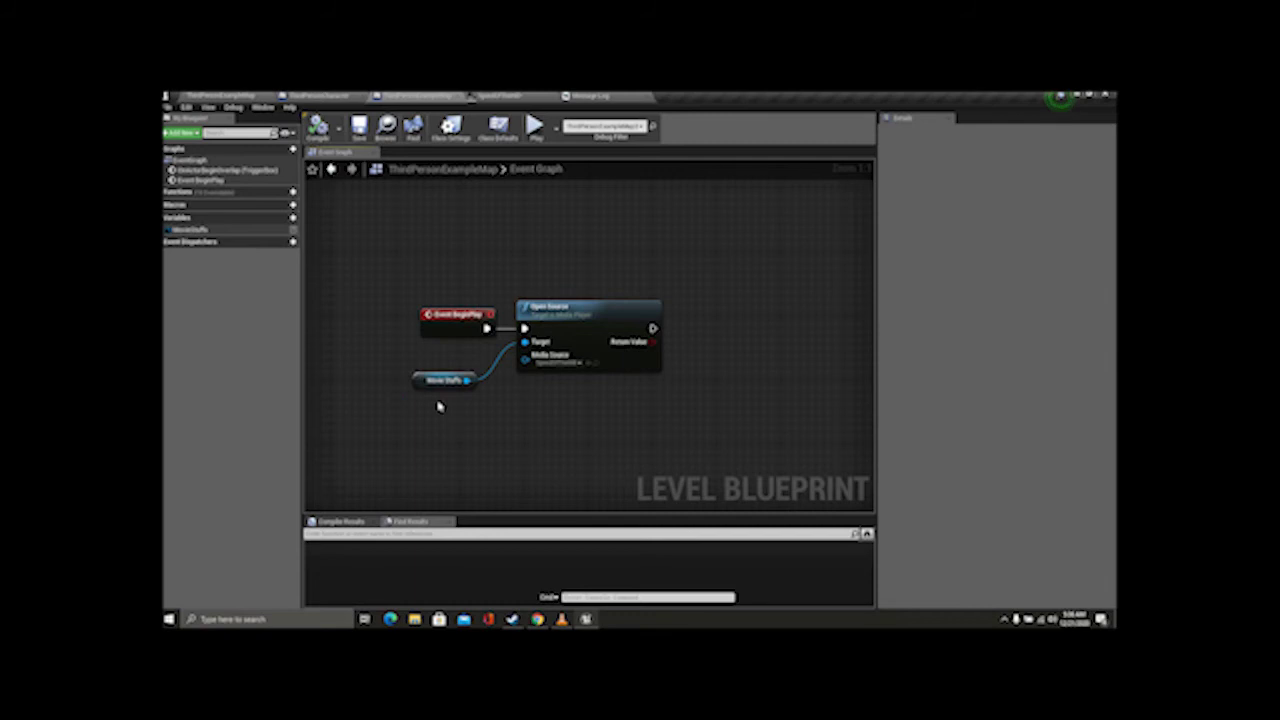
left_click(440, 381)
left_click(212, 230)
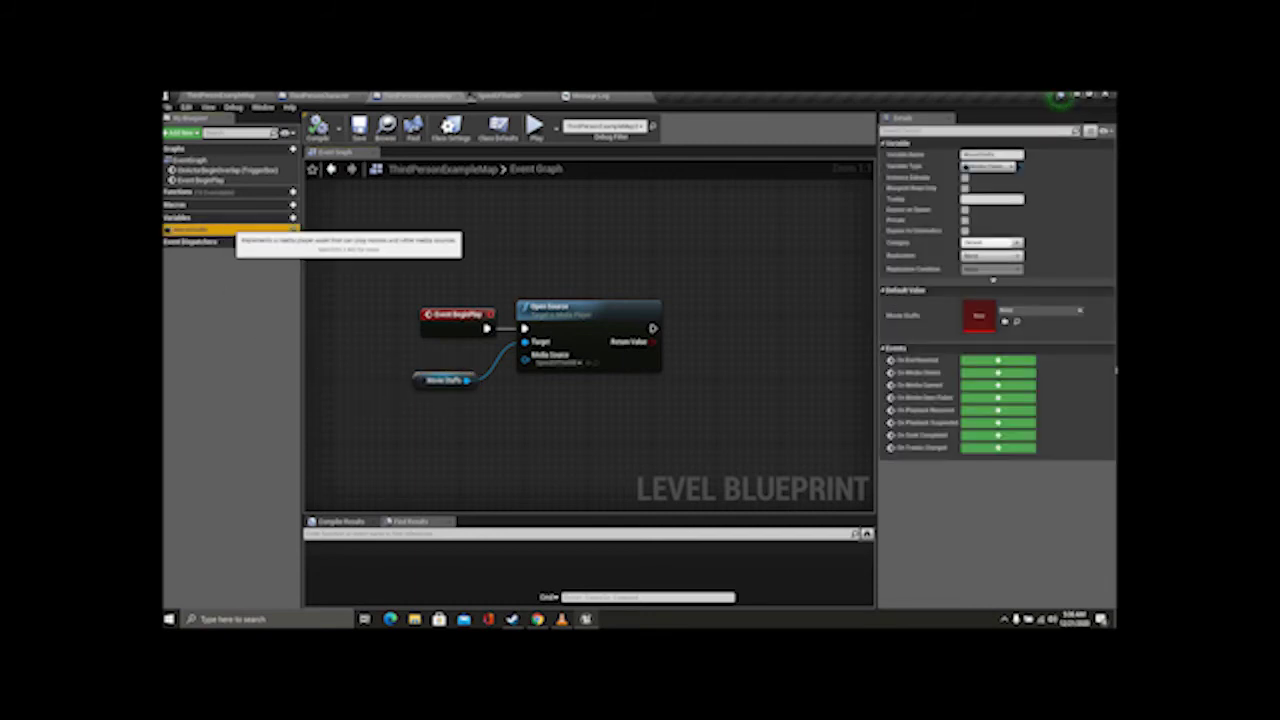
left_click(1040, 311)
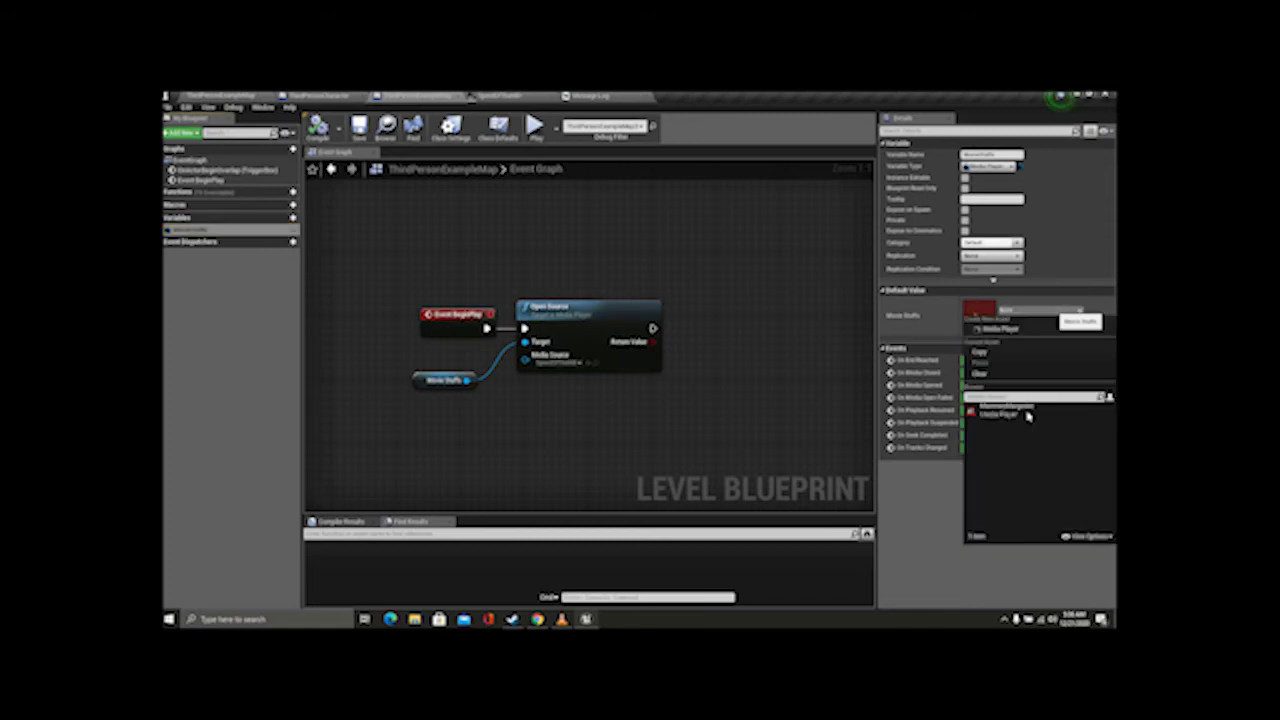
left_click(1020, 414)
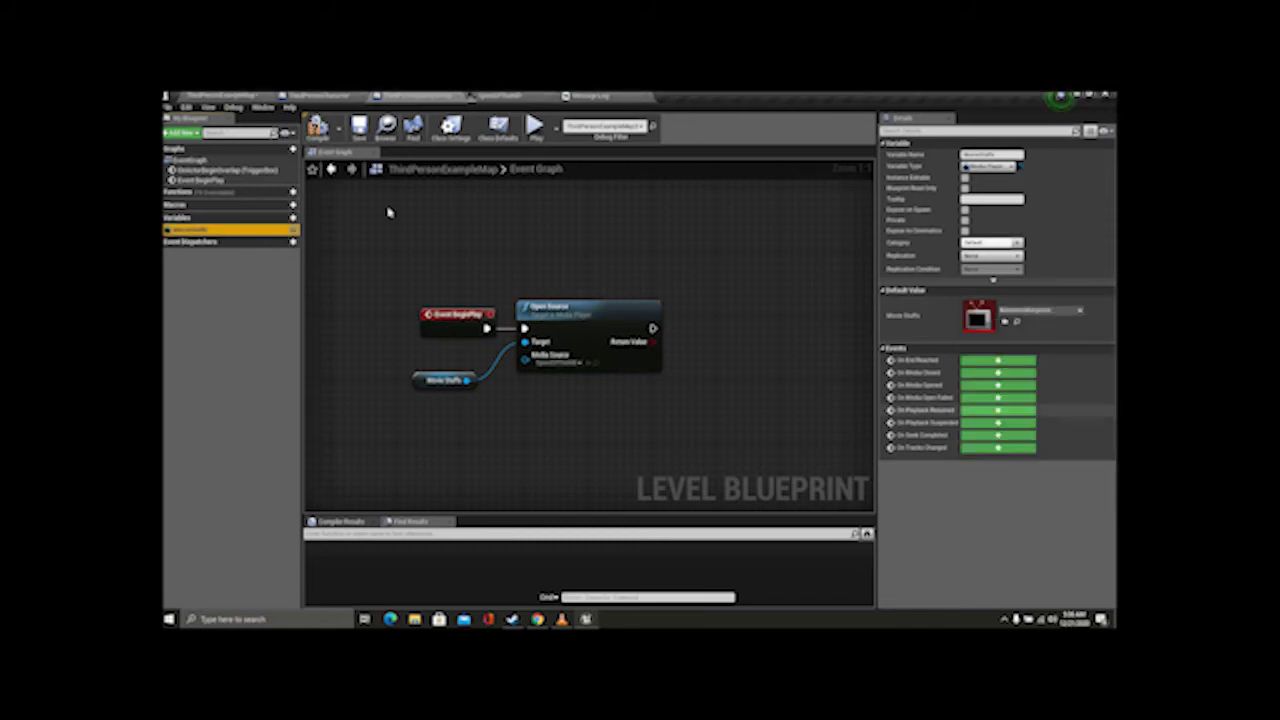
left_click(317, 127)
Step: Return to the level, check the video on the plane in play mode, and stop the session
left_click(232, 96)
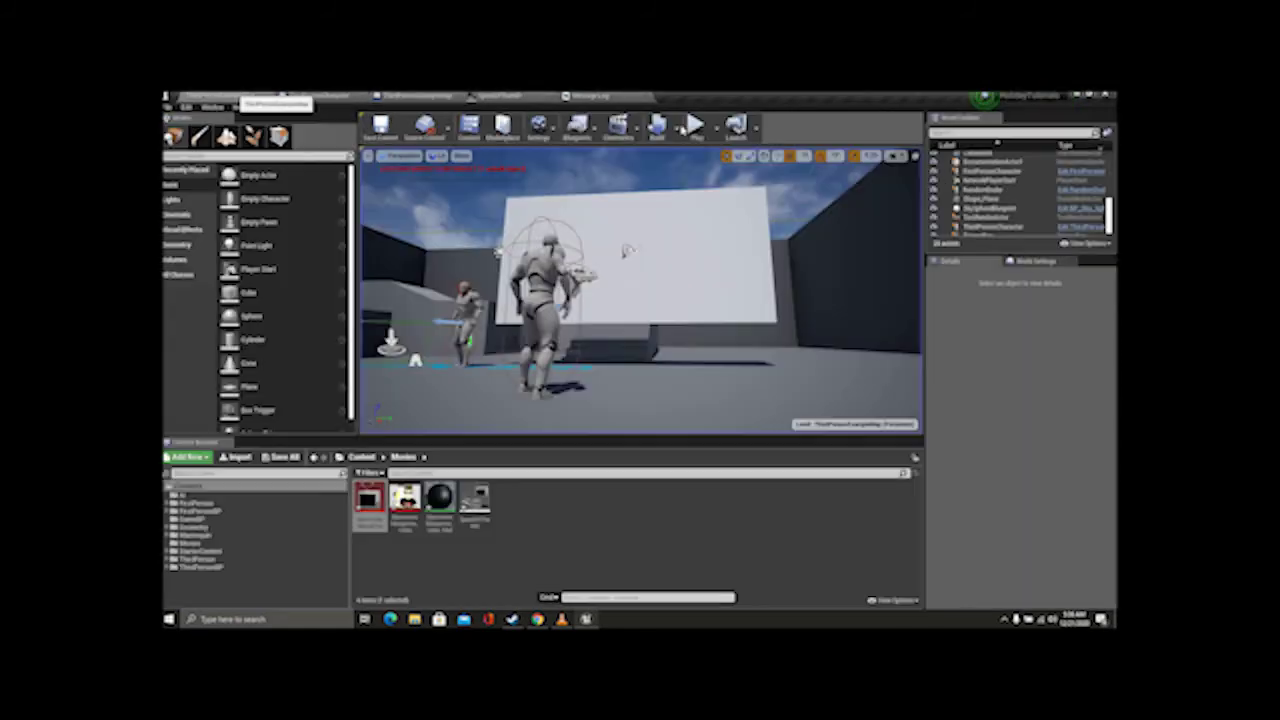
left_click(694, 125)
left_click(660, 250)
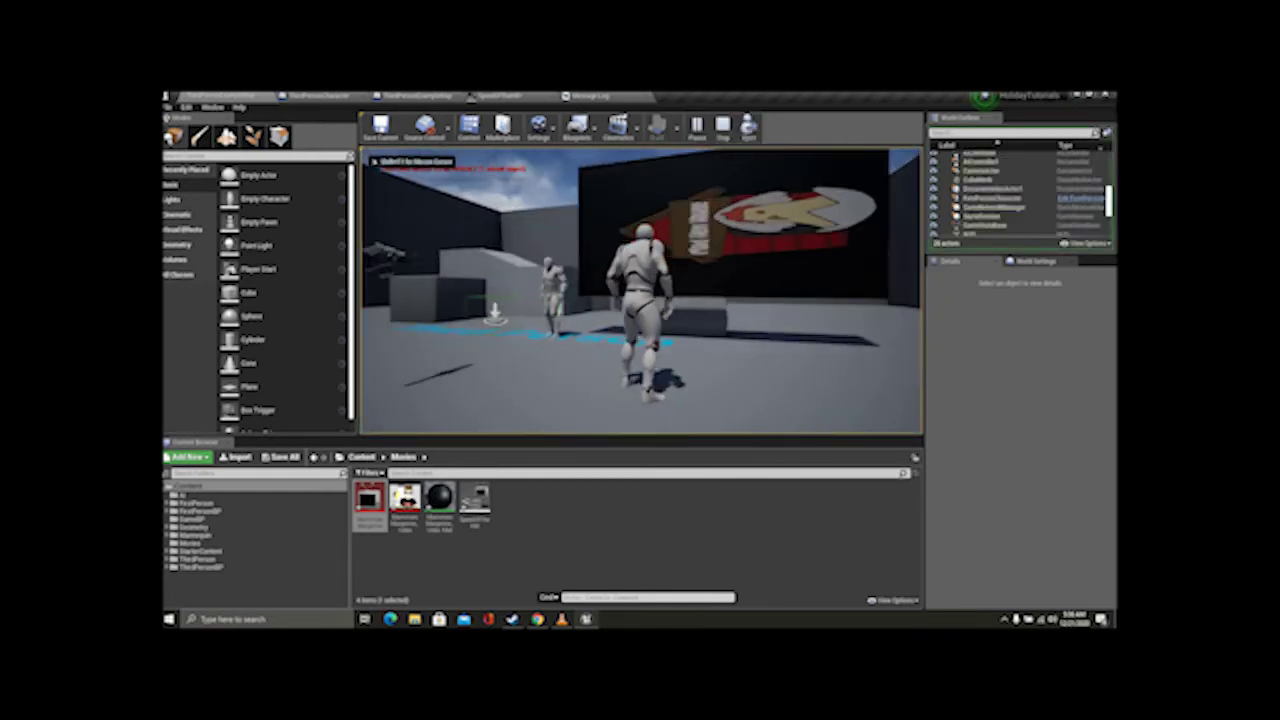
key("Escape")
Step: Rotate the screen plane so the video's picture is upright and reposition the plane behind the characters
left_click(681, 222)
right_click_drag(681, 222, 645, 360)
key("e")
left_click_drag(641, 343, 705, 319)
key("w")
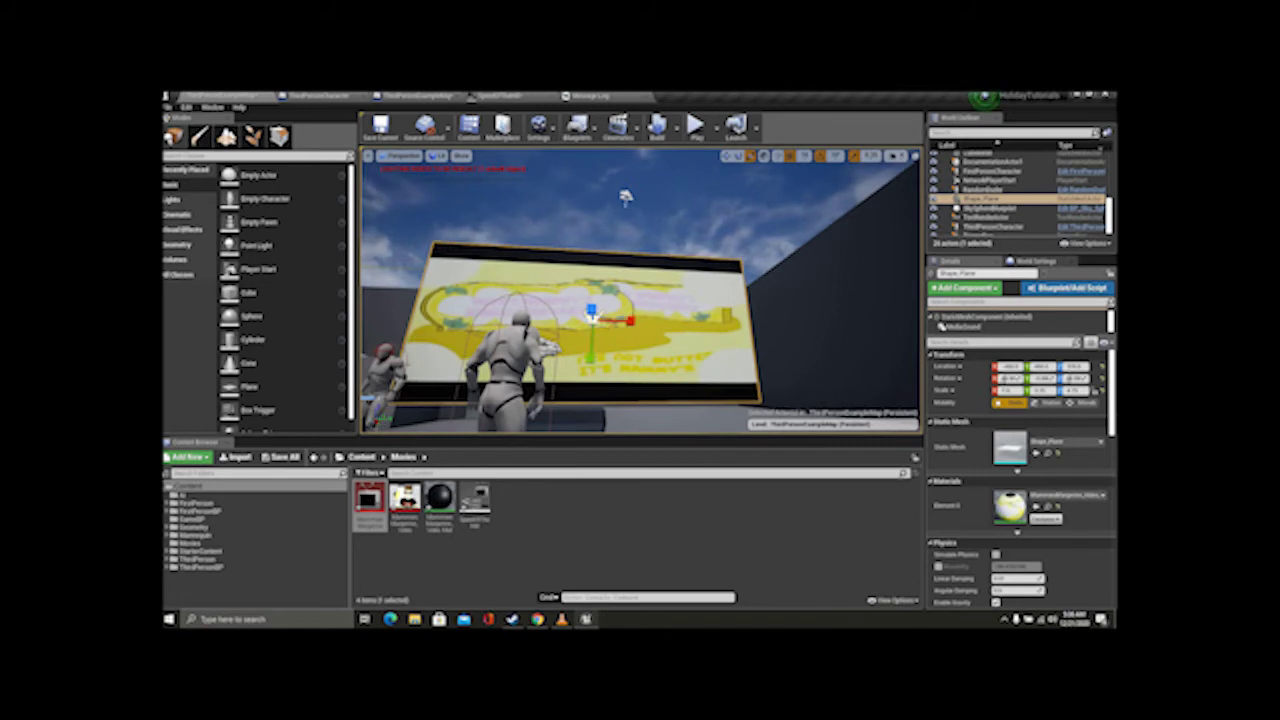
left_click_drag(594, 318, 612, 336)
key("w")
right_click_drag(612, 336, 590, 390)
right_click_drag(727, 117, 690, 288)
left_click_drag(648, 290, 685, 288)
Step: Test the level in play mode by moving and jumping the character before the playing video, and stop the session
left_click(696, 127)
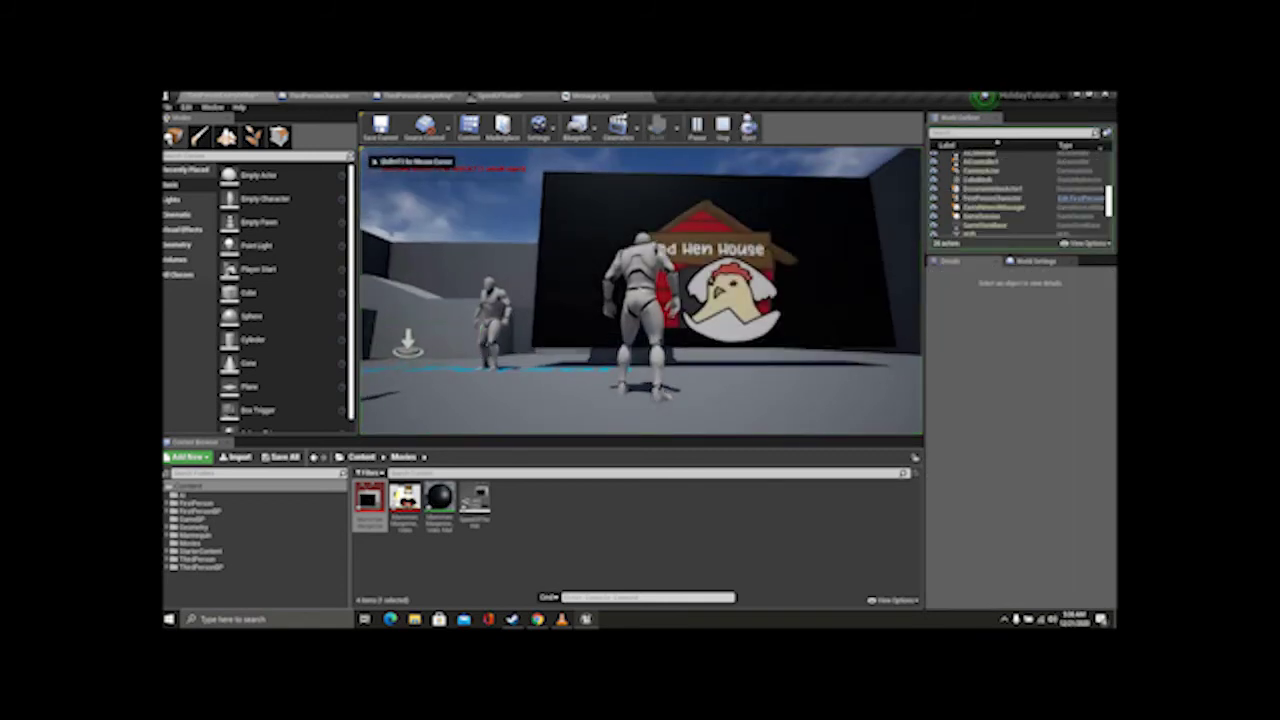
key("d")
key("s")
key("space")
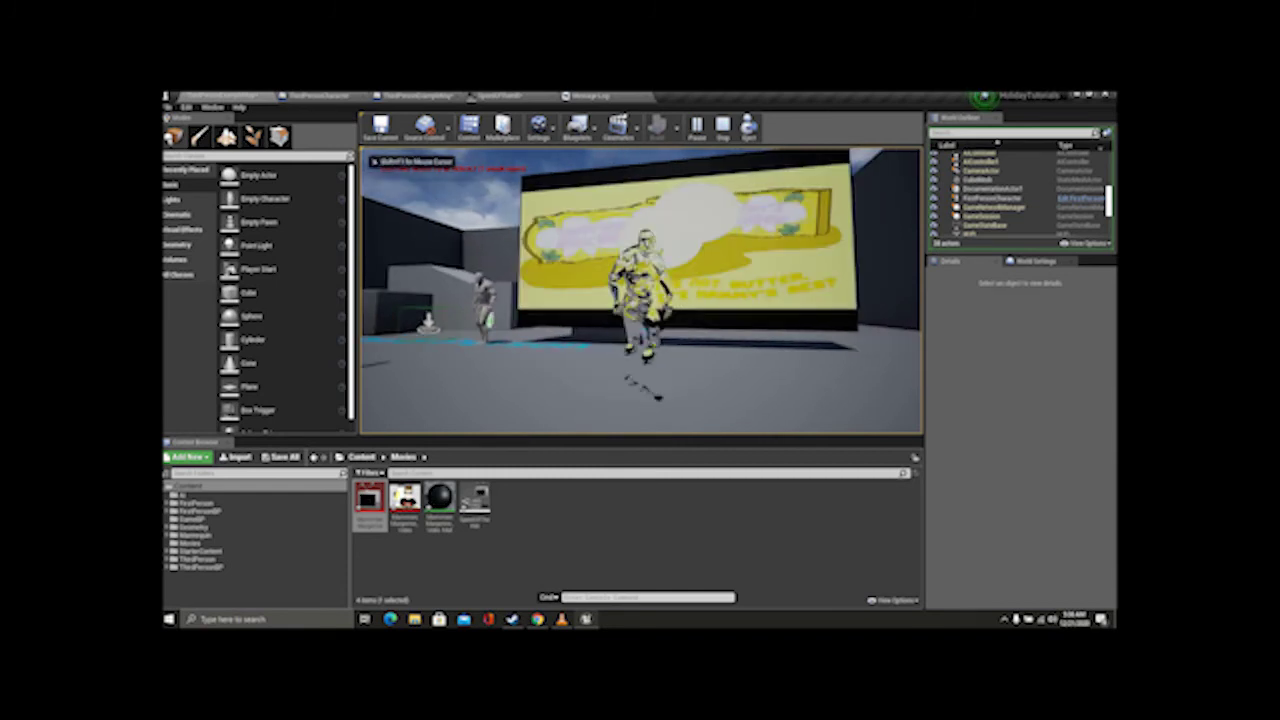
key("space")
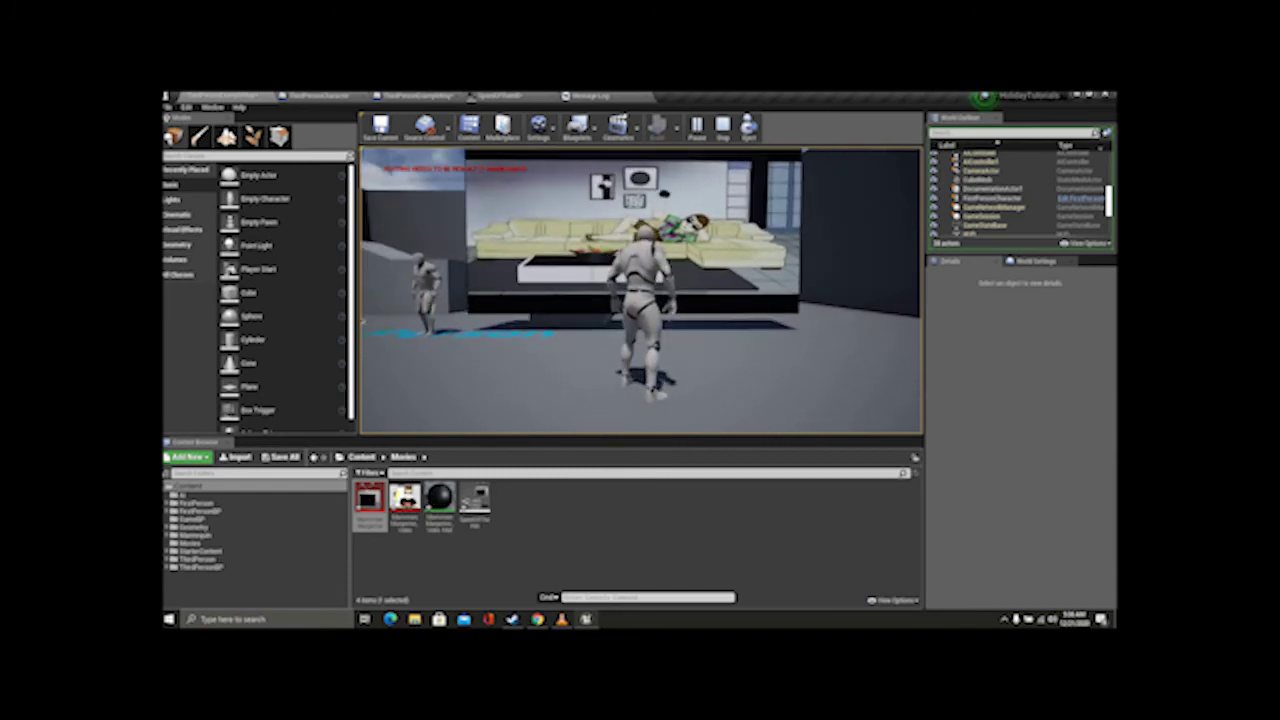
key("space")
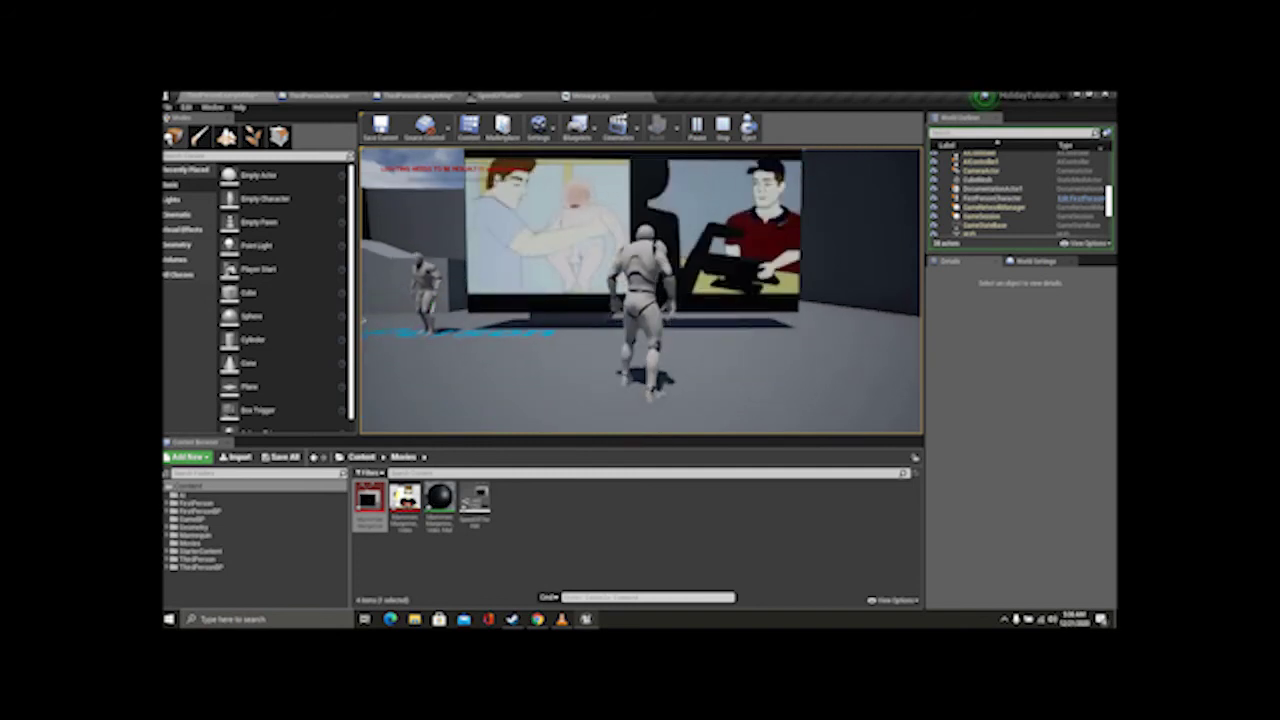
key("space")
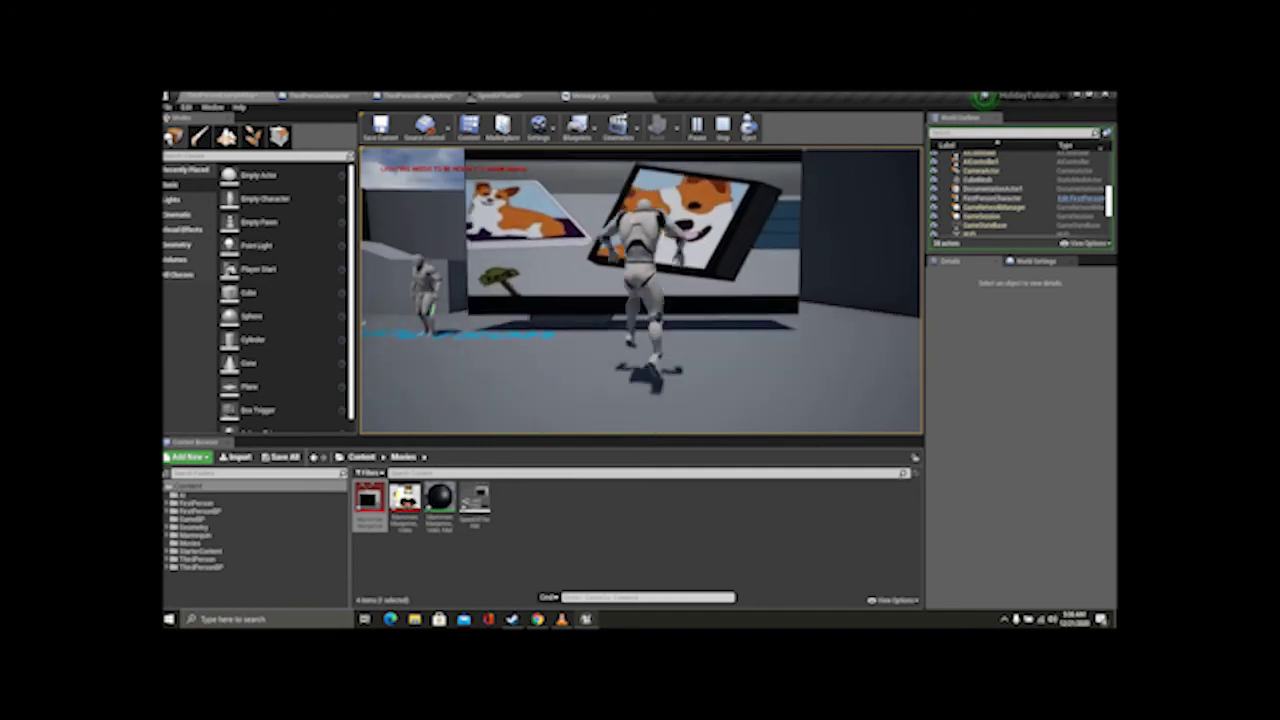
key("space")
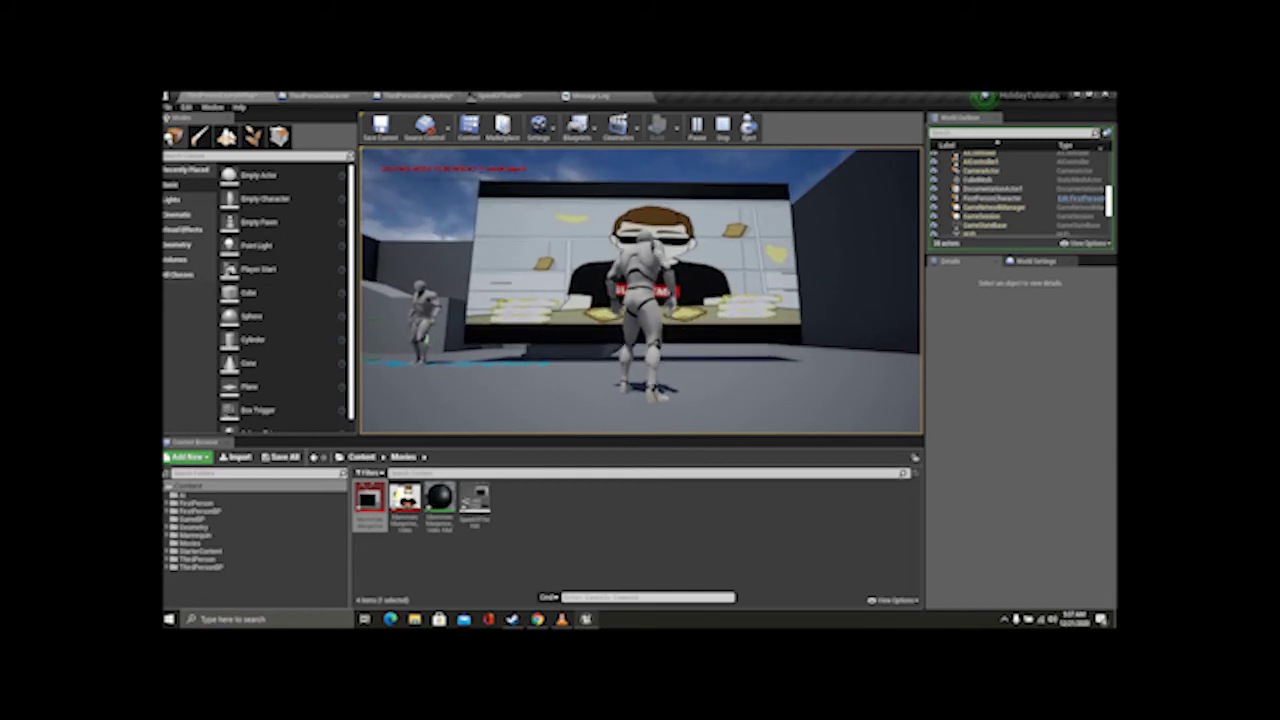
key("space")
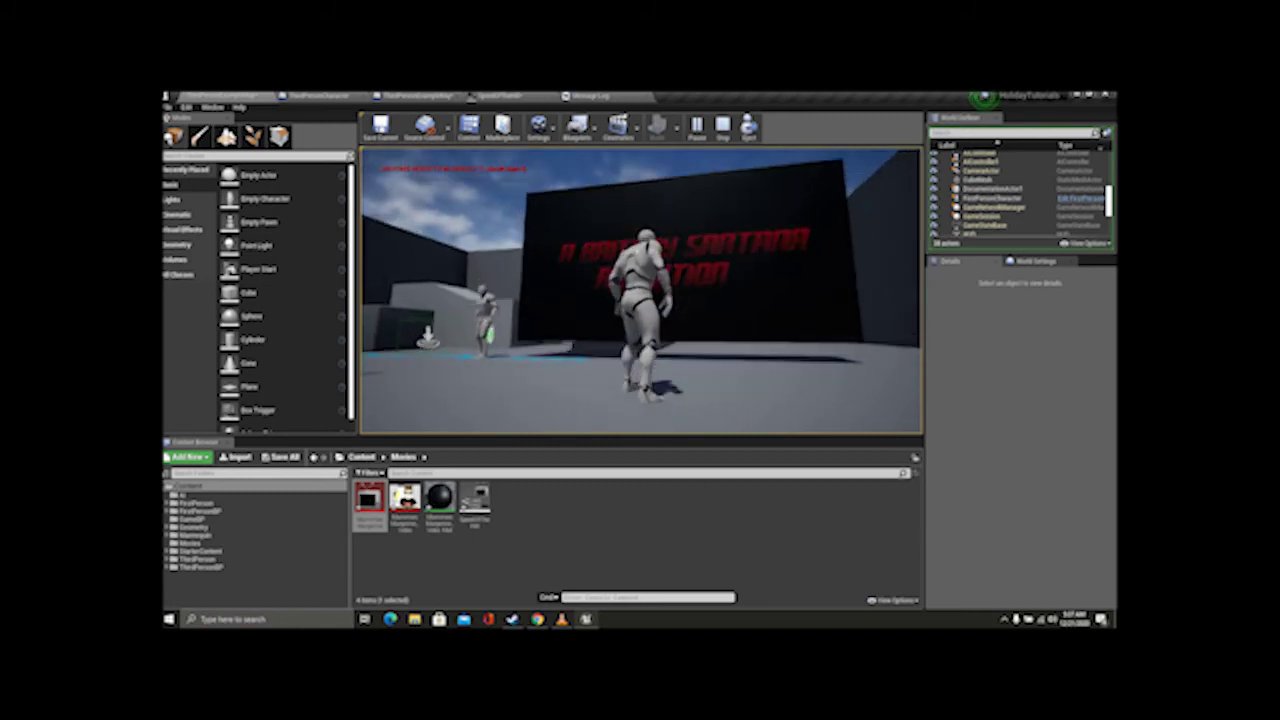
key("Escape")
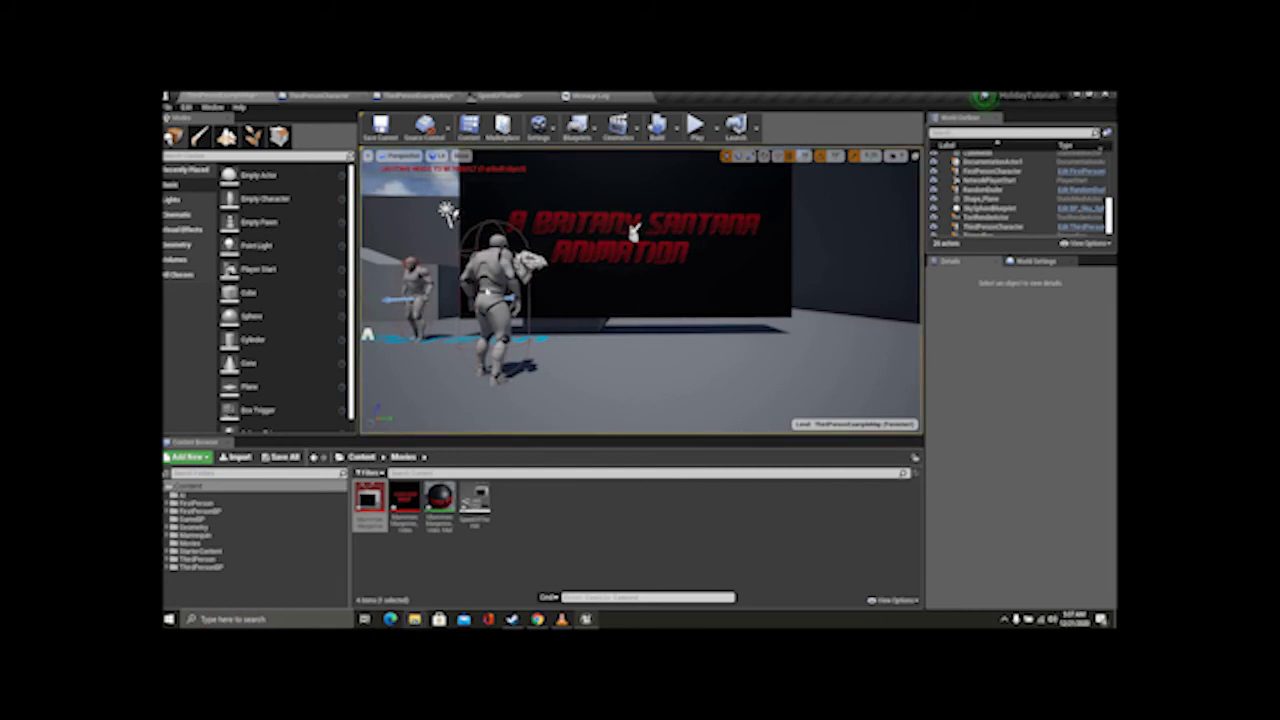
Step: Switch to File Explorer and copy Speed Of The Hill (1).mp4 from the Desktop folder
left_click(415, 620)
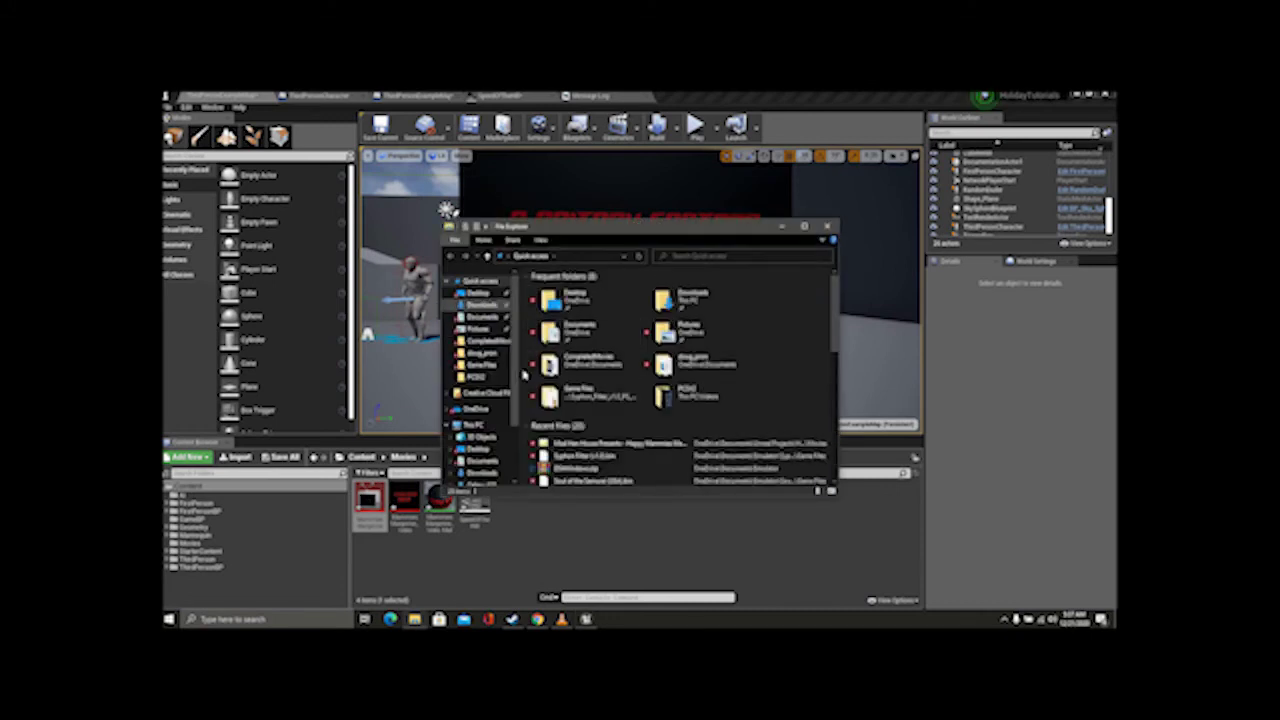
double_click(578, 297)
left_click(608, 289)
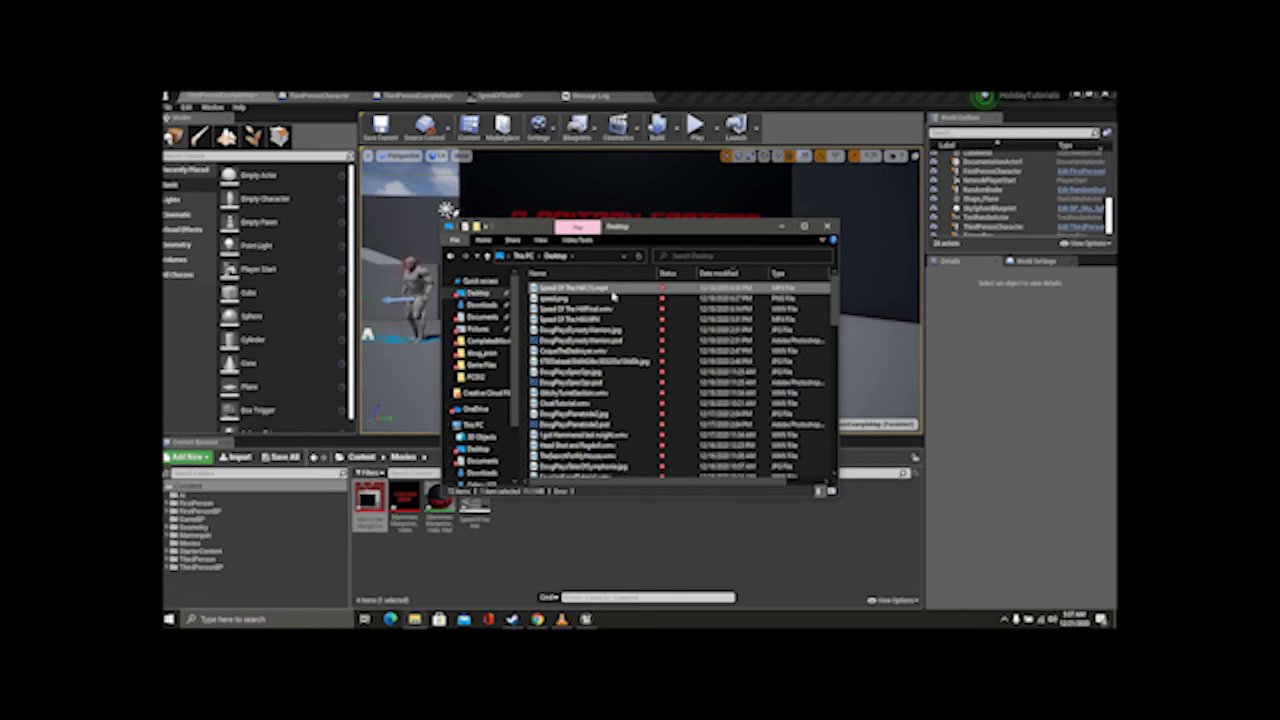
Step: Paste the copied video into the HolidayTutorials project's Content > Movies folder under Documents > Unreal Projects and close File Explorer
left_click(481, 317)
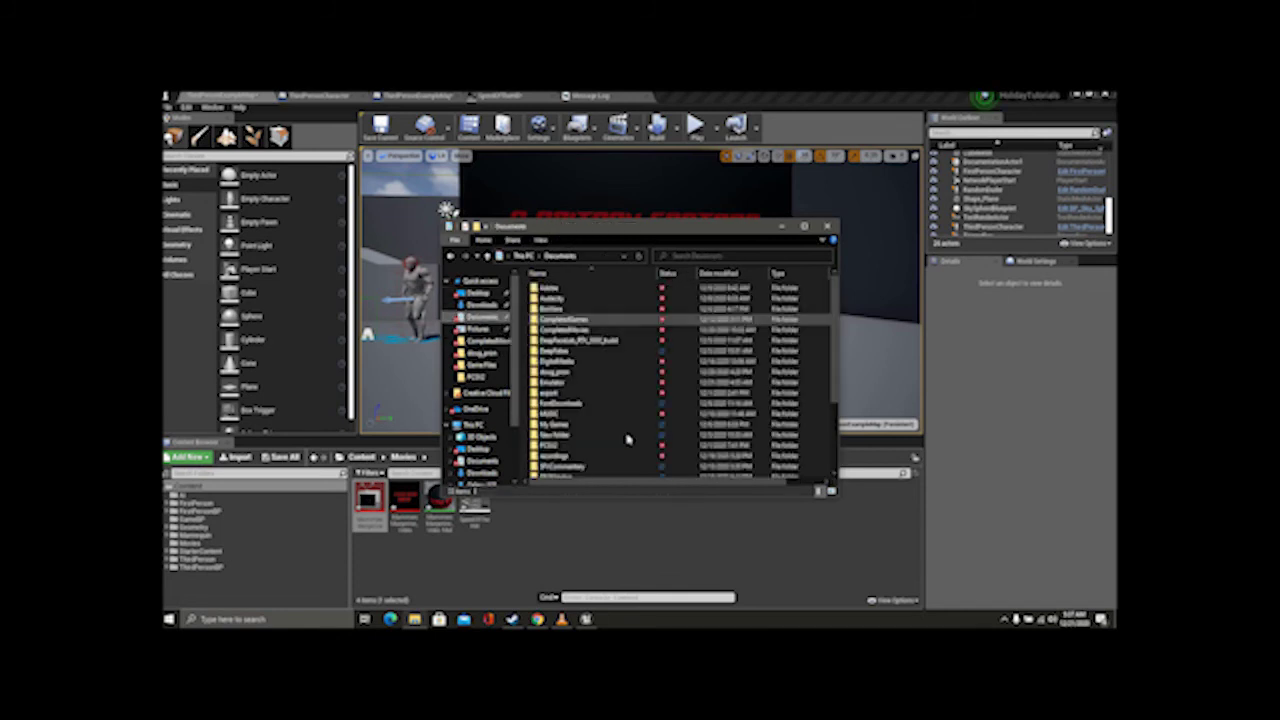
scroll(622, 428, "down", 3)
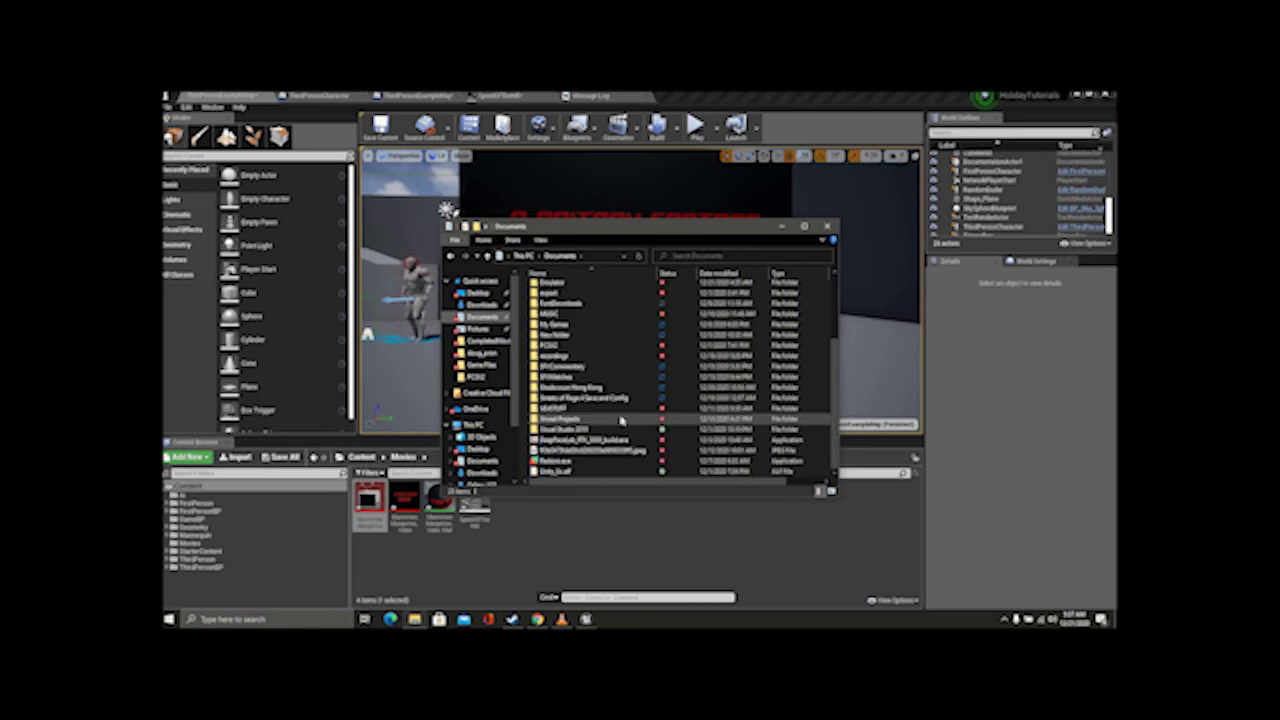
double_click(618, 419)
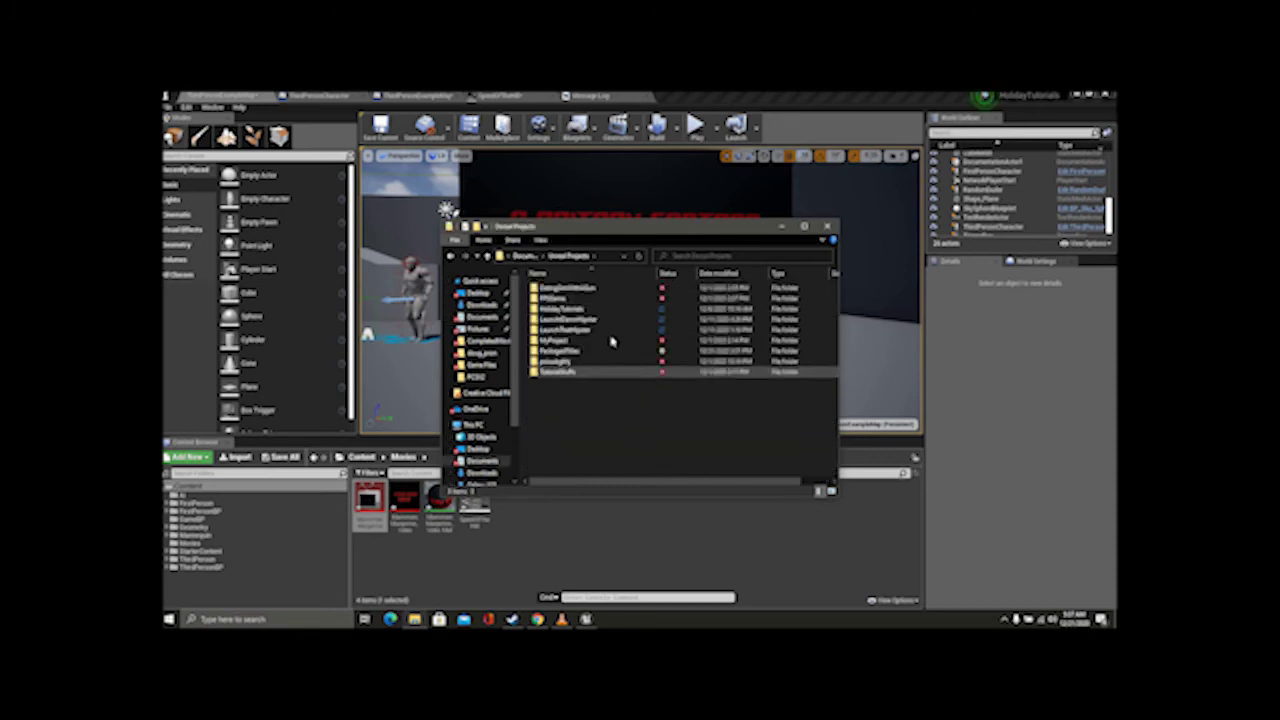
double_click(600, 307)
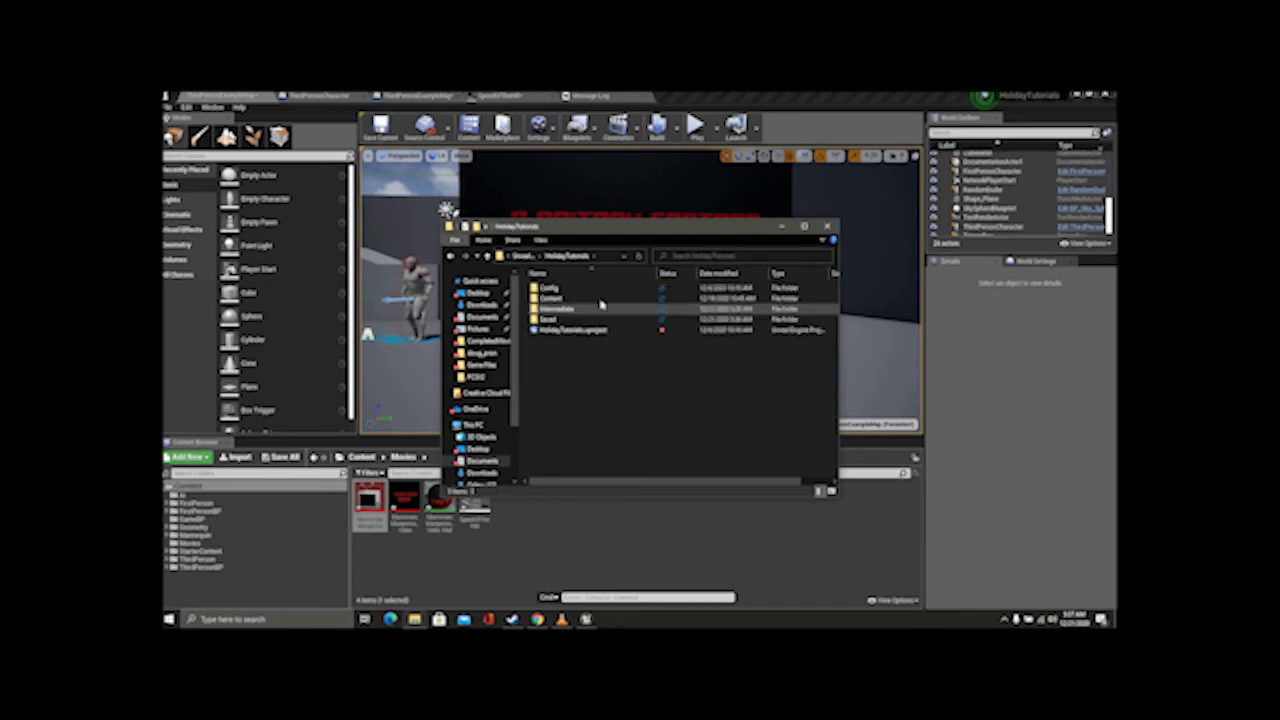
double_click(598, 298)
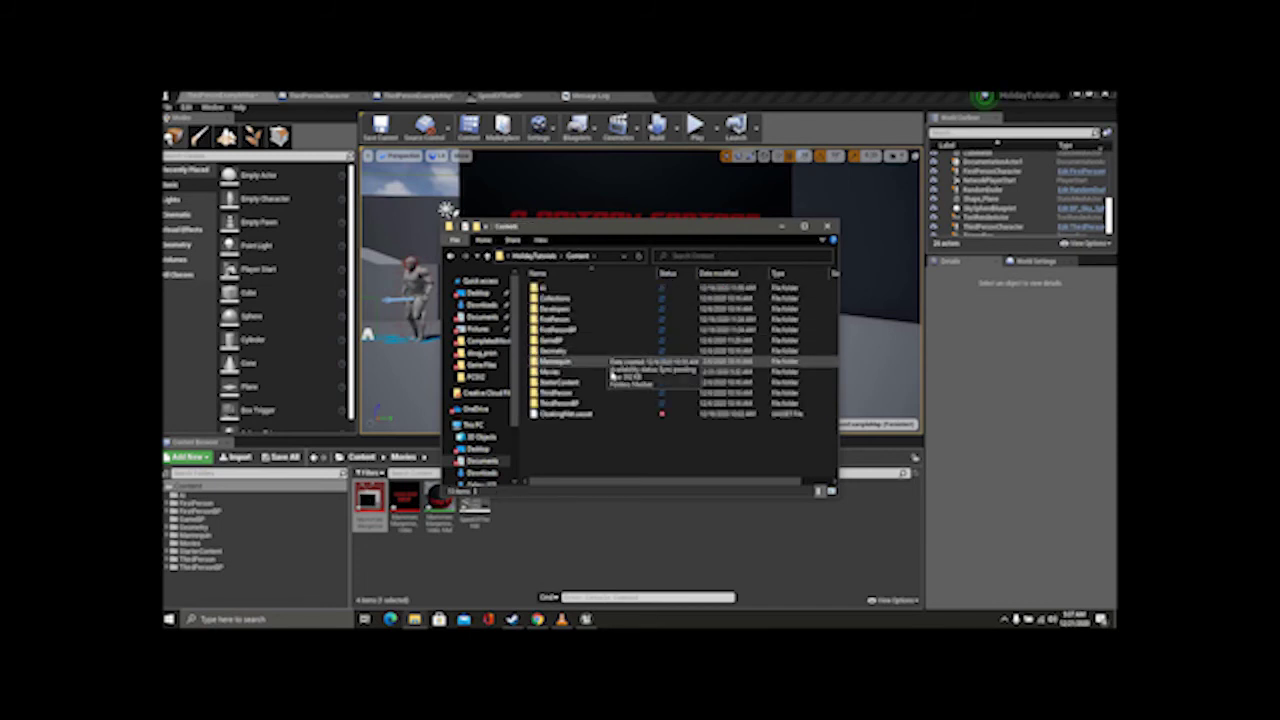
double_click(611, 374)
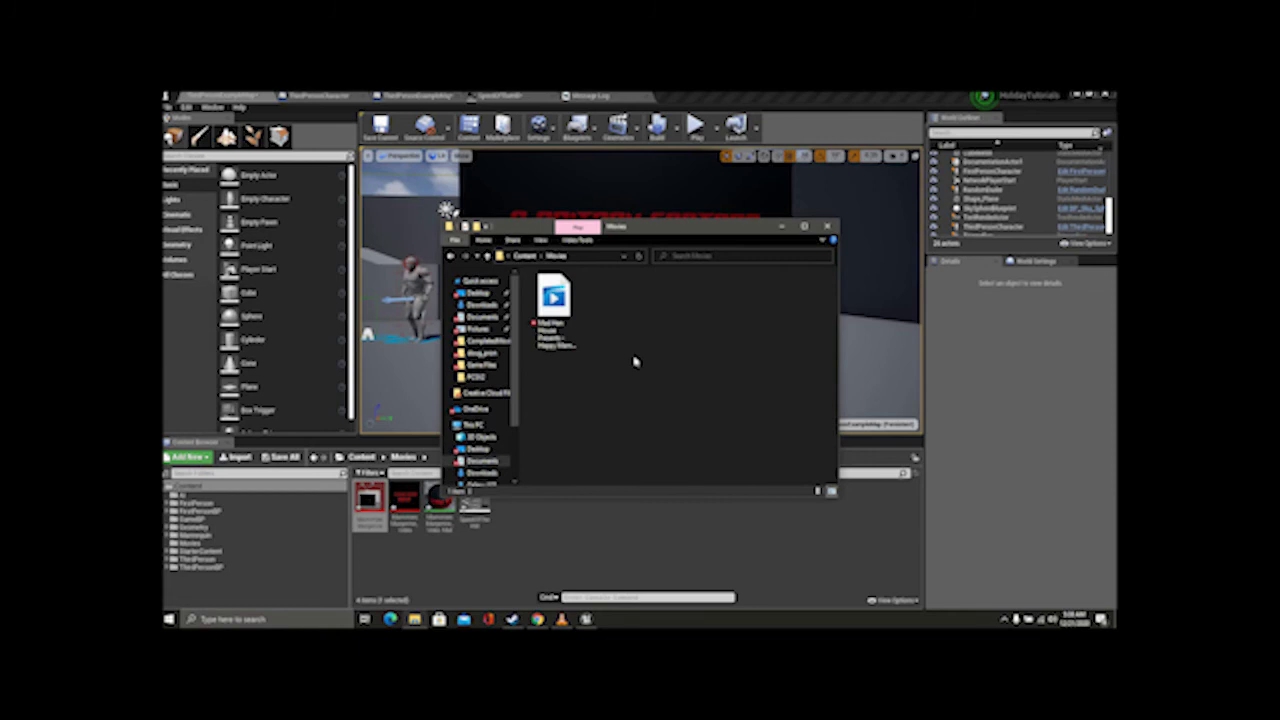
key("ctrl+v")
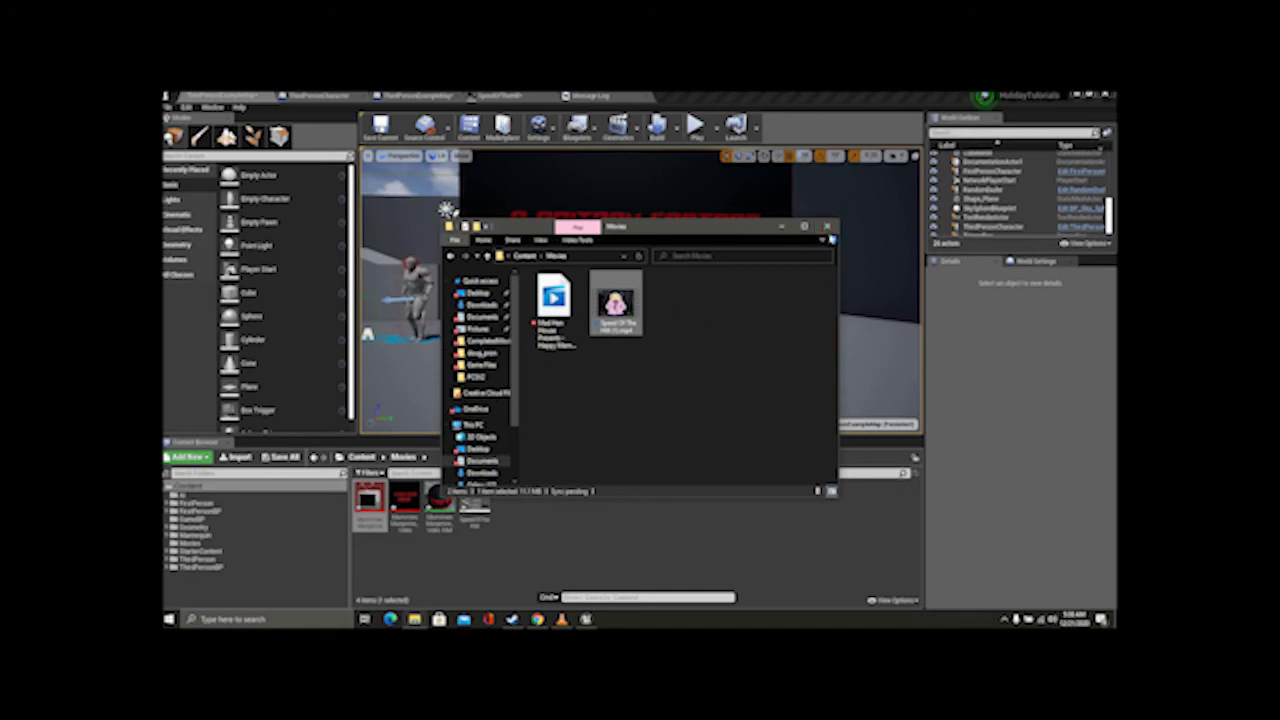
left_click(827, 226)
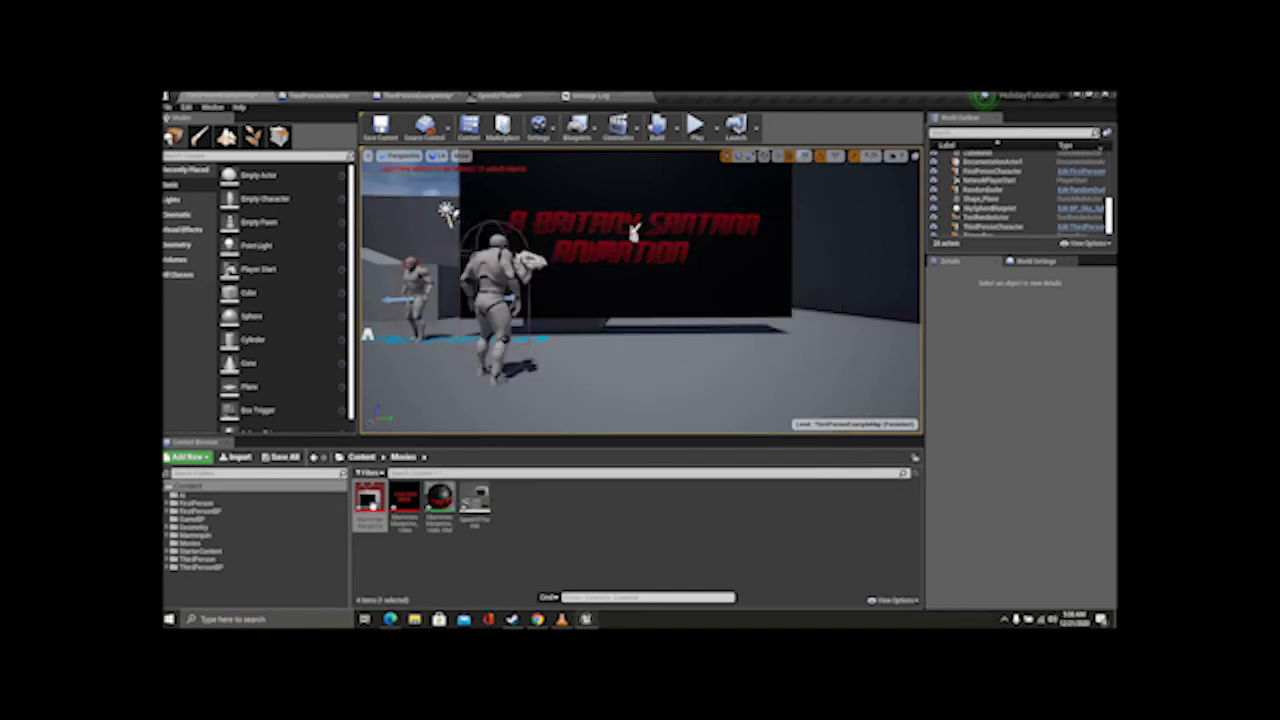
Step: Try to create a File Media Source in the Movies folder using Speed Of The Hill (1).mp4 from the Desktop
right_click(532, 514)
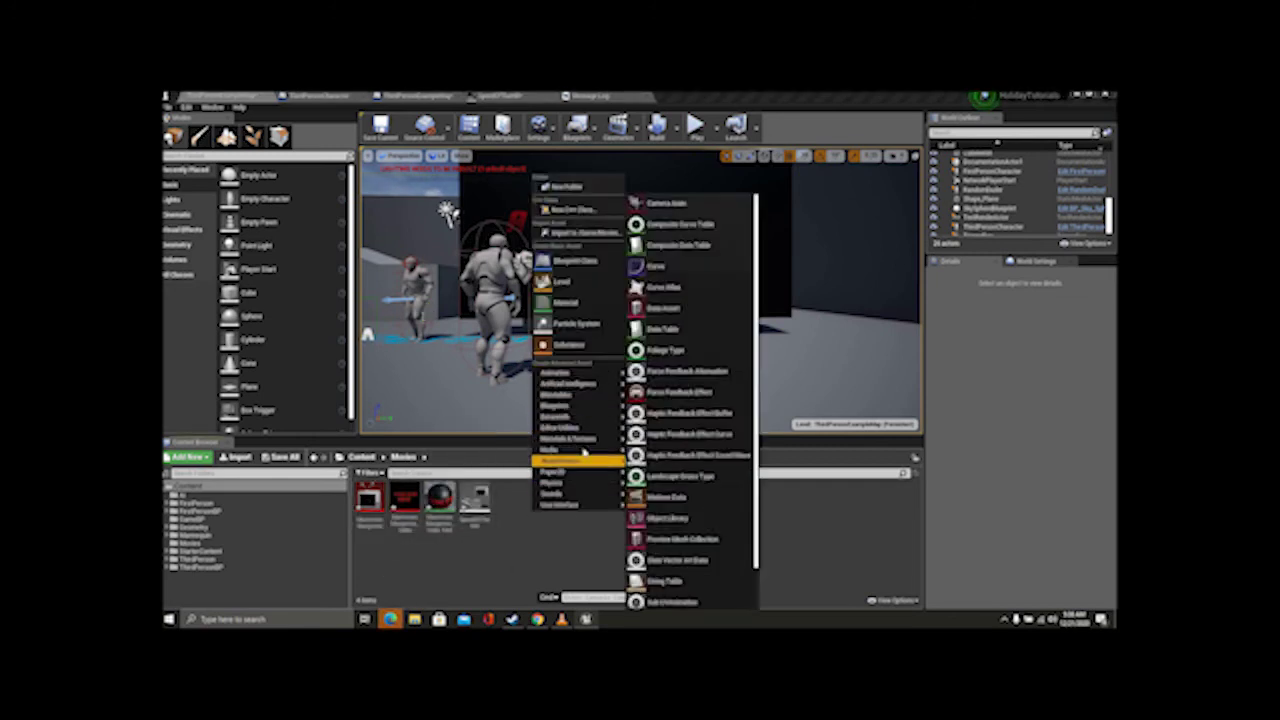
mouse_move(575, 449)
left_click(672, 454)
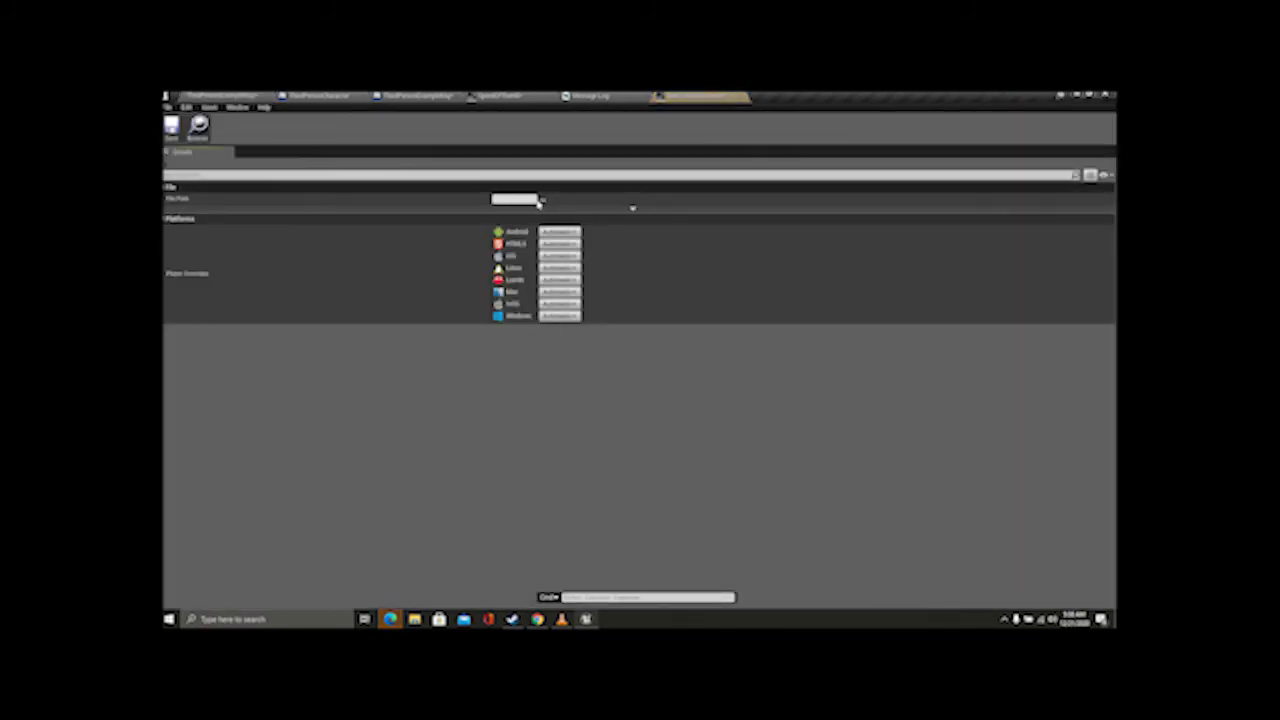
left_click(543, 200)
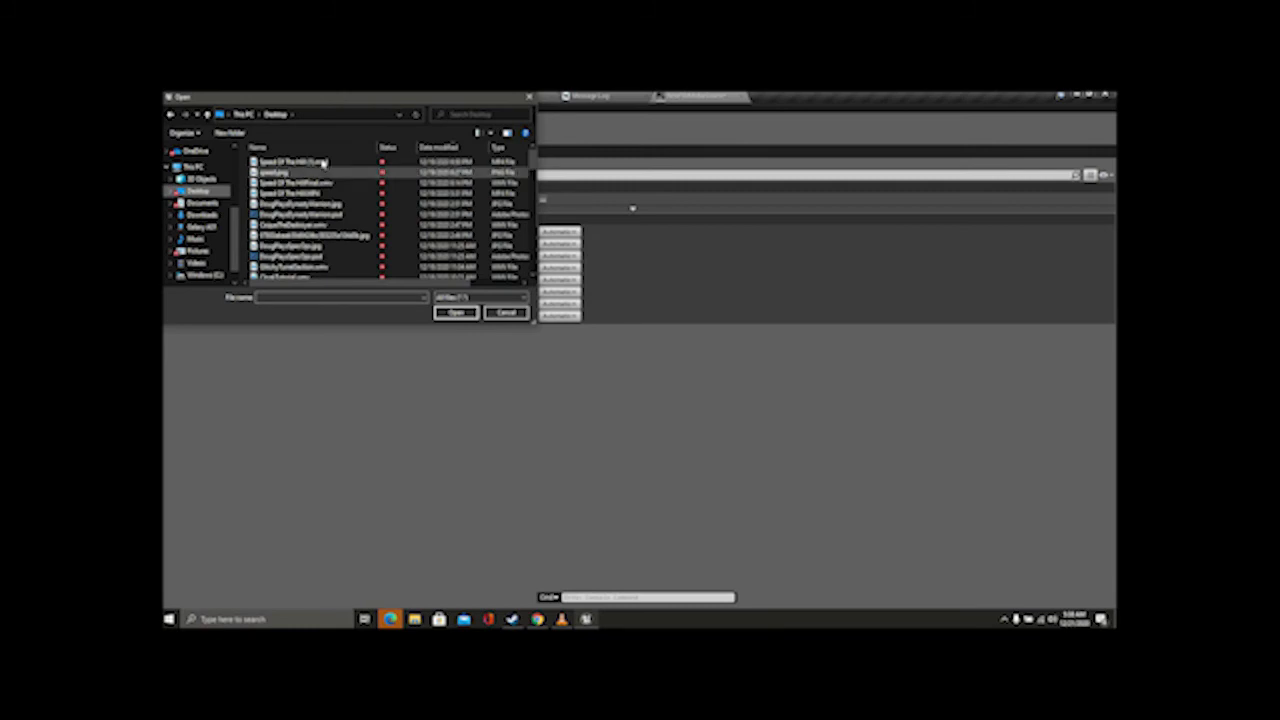
left_click(410, 162)
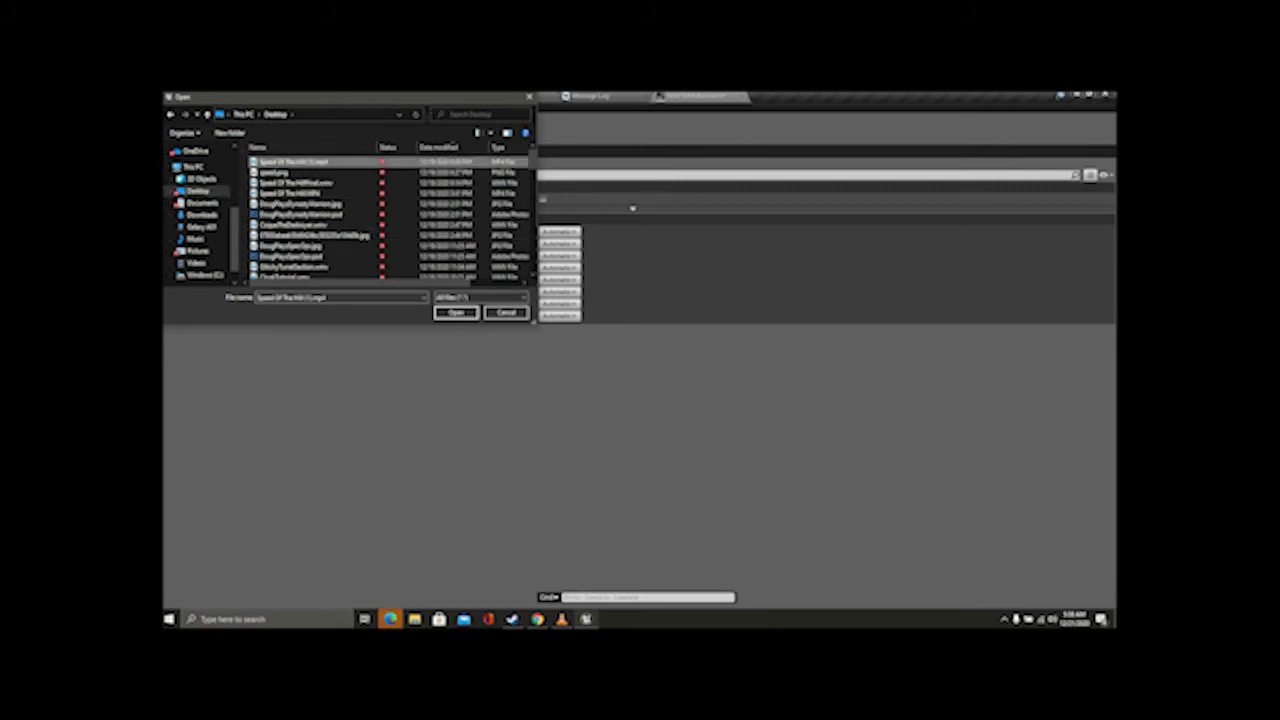
left_click(742, 100)
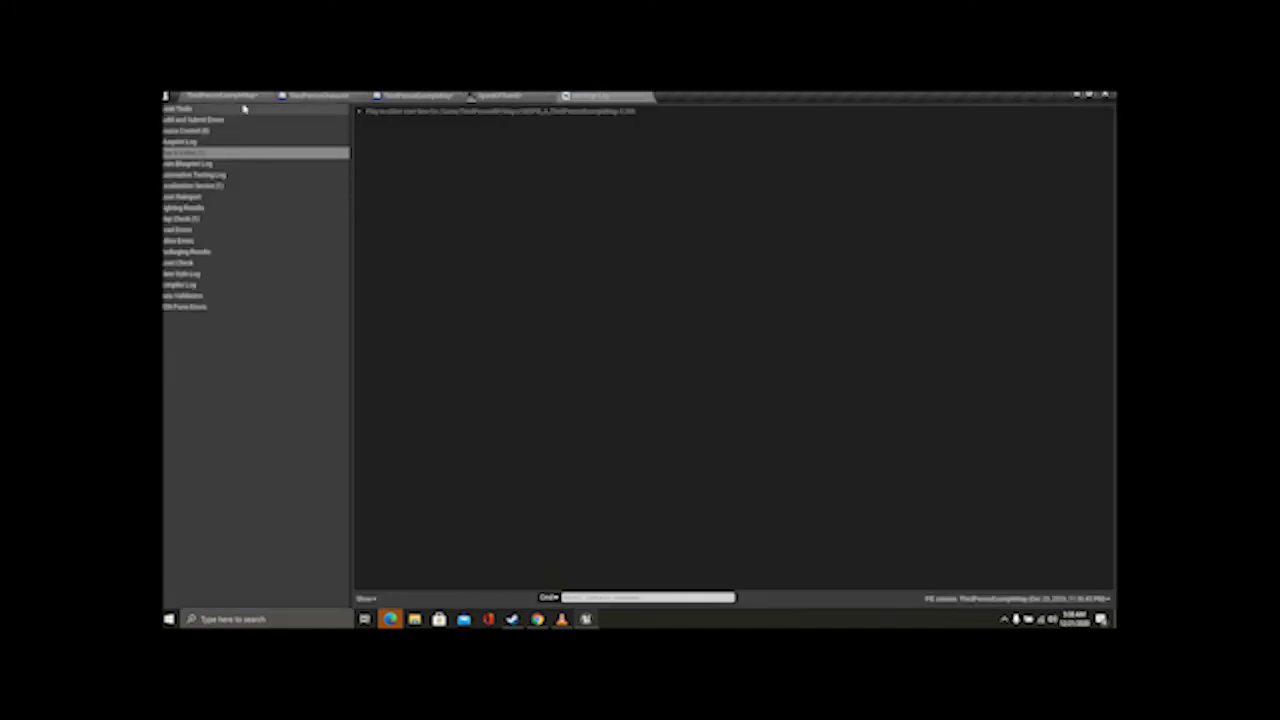
Step: Return to the level editor and delete the newly created file media source from the Movies folder
left_click(243, 105)
left_click(466, 491)
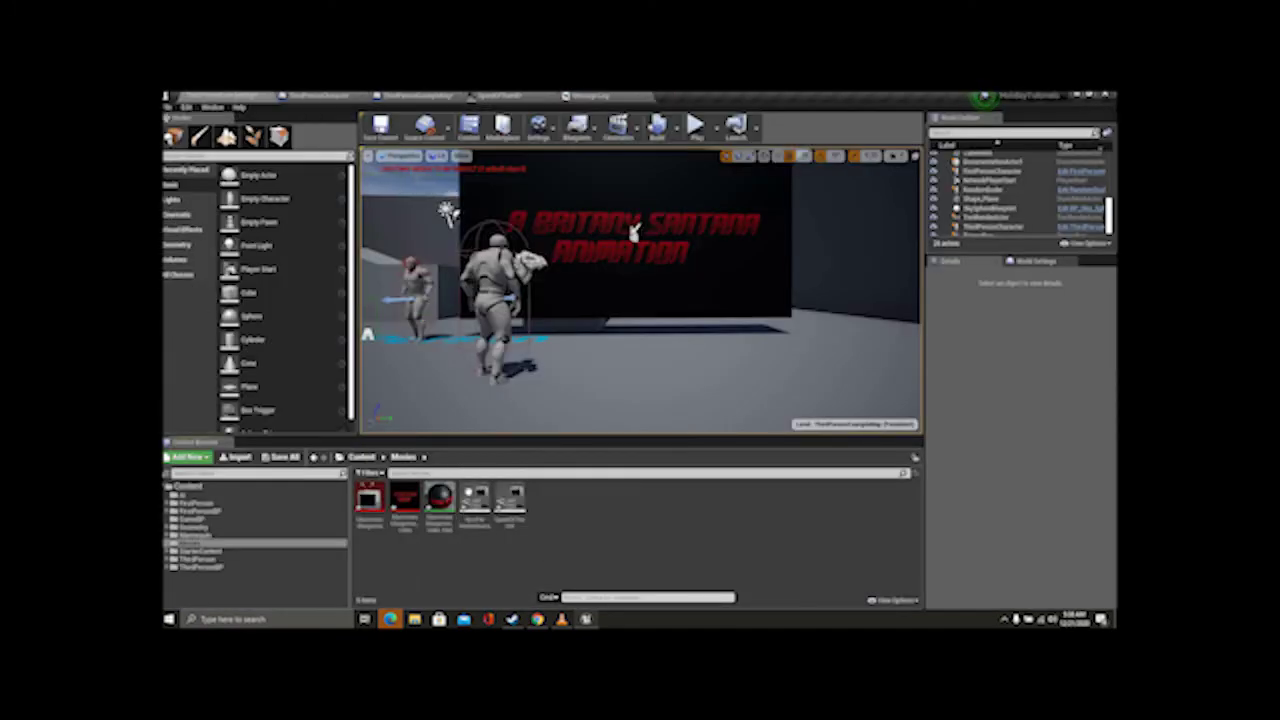
left_click(473, 496)
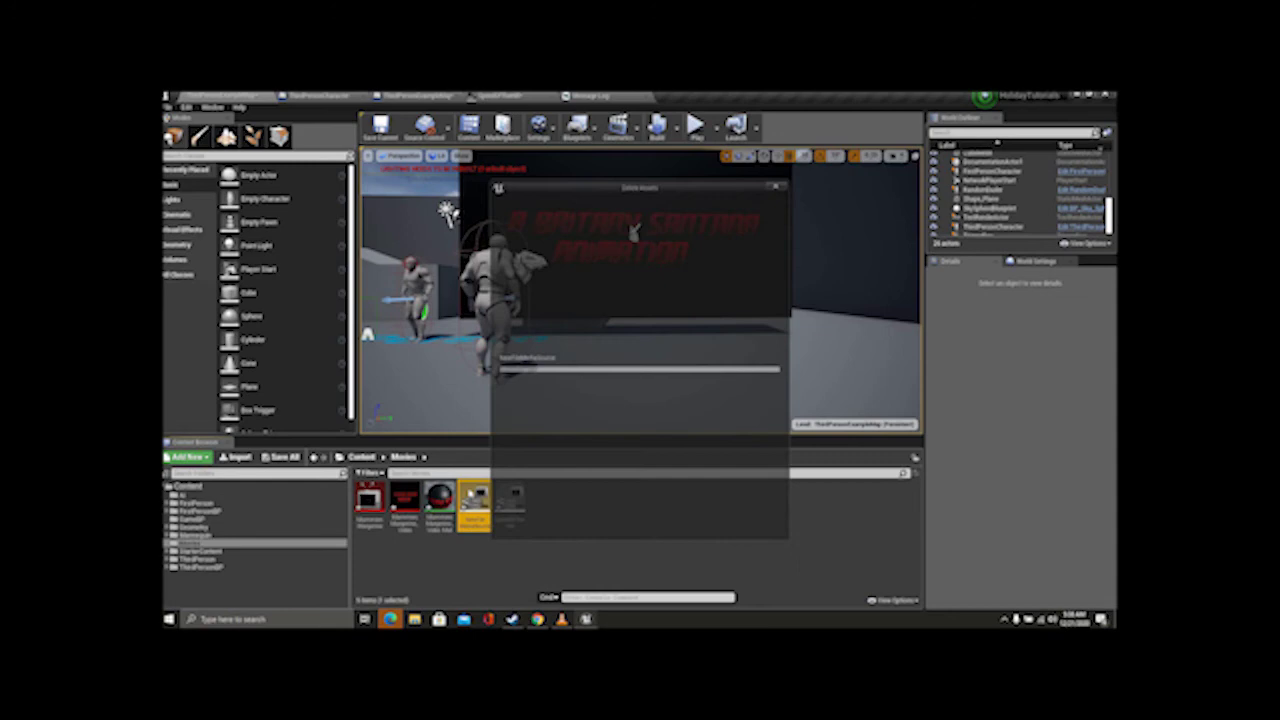
key("Delete")
left_click(566, 527)
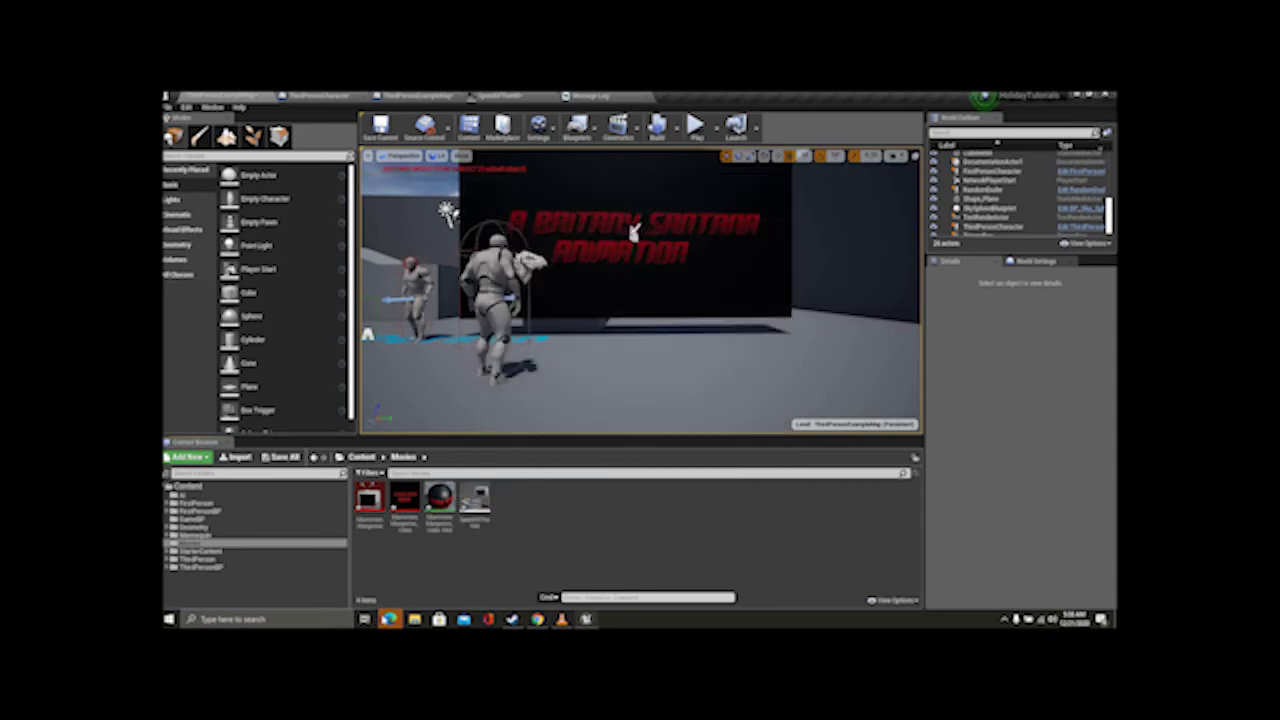
Step: Close the open Edge browser window with the File Explorer help search
mouse_move(390, 619)
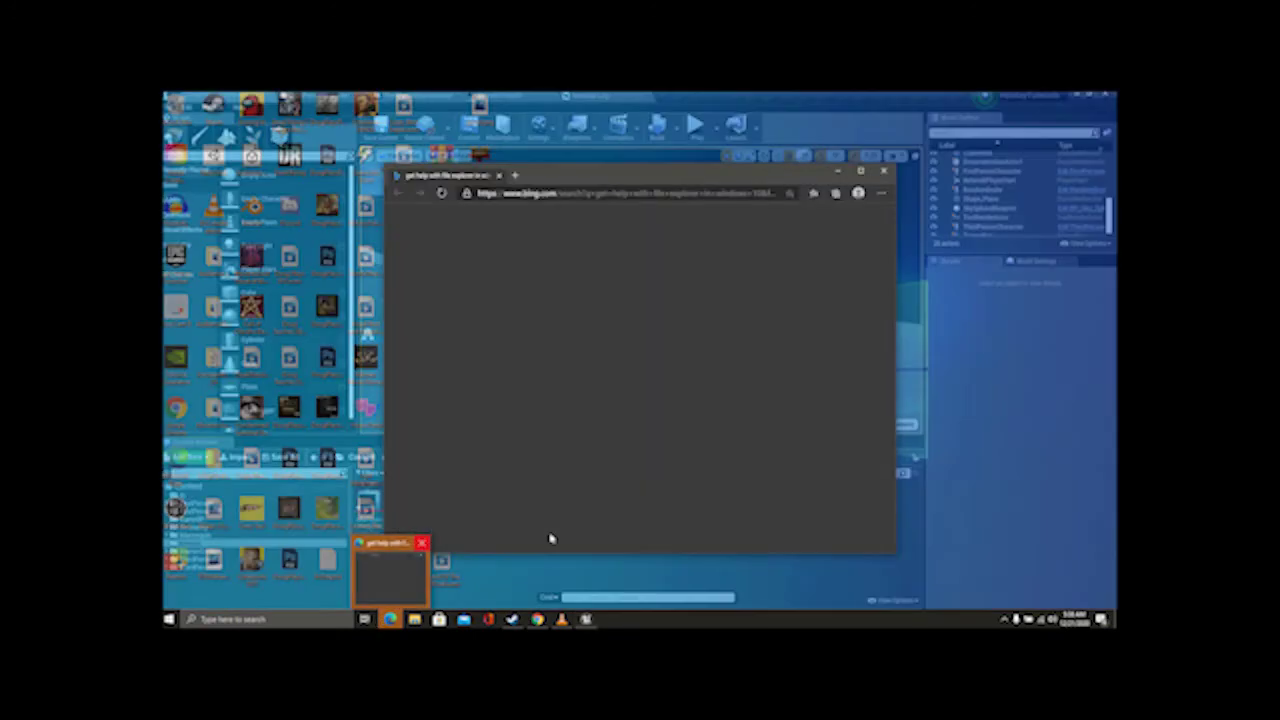
left_click(423, 543)
right_click_drag(640, 290, 622, 176)
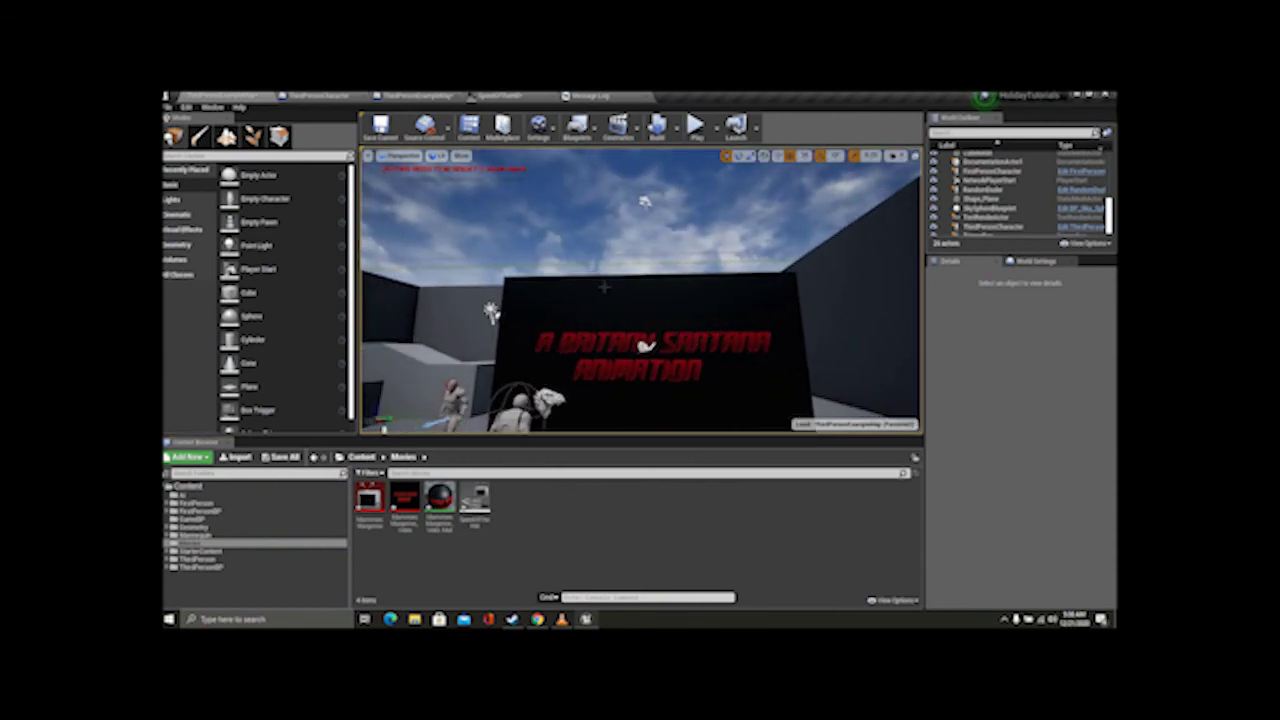
mouse_move(692, 300)
right_mouse_down()
mouse_move(660, 332)
mouse_move(708, 304)
right_mouse_up()
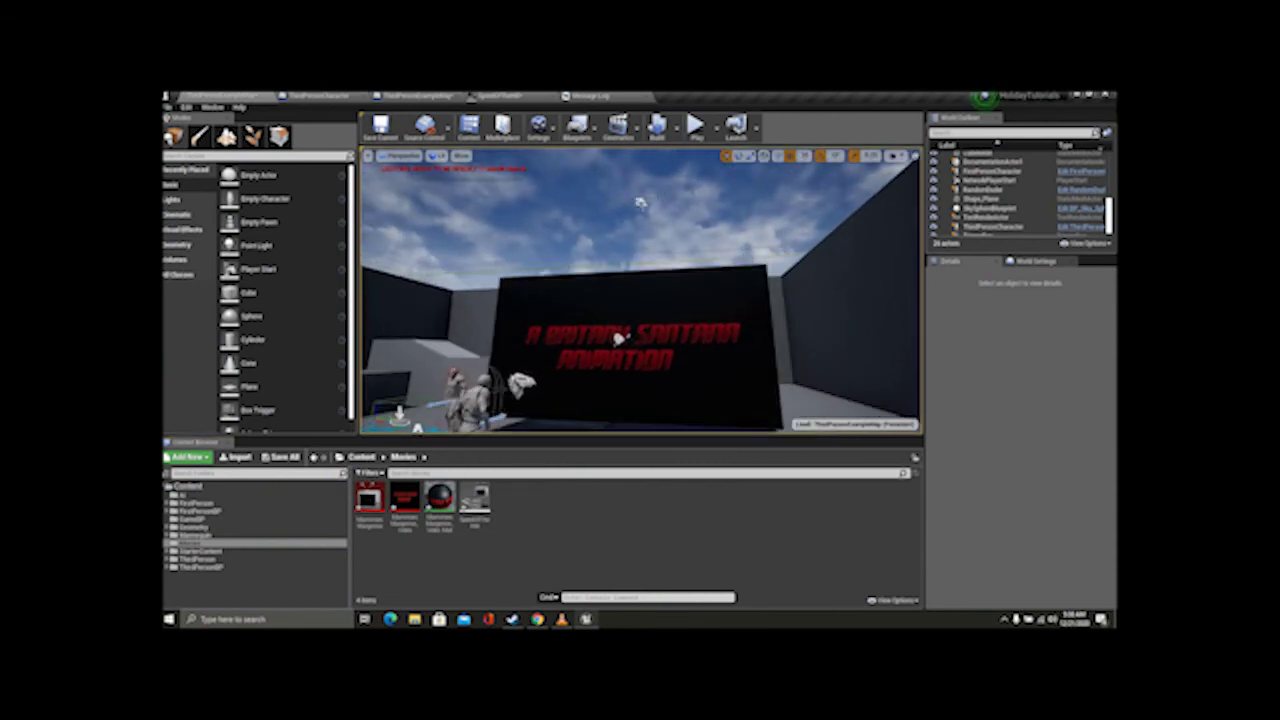
right_click_drag(640, 202, 490, 180)
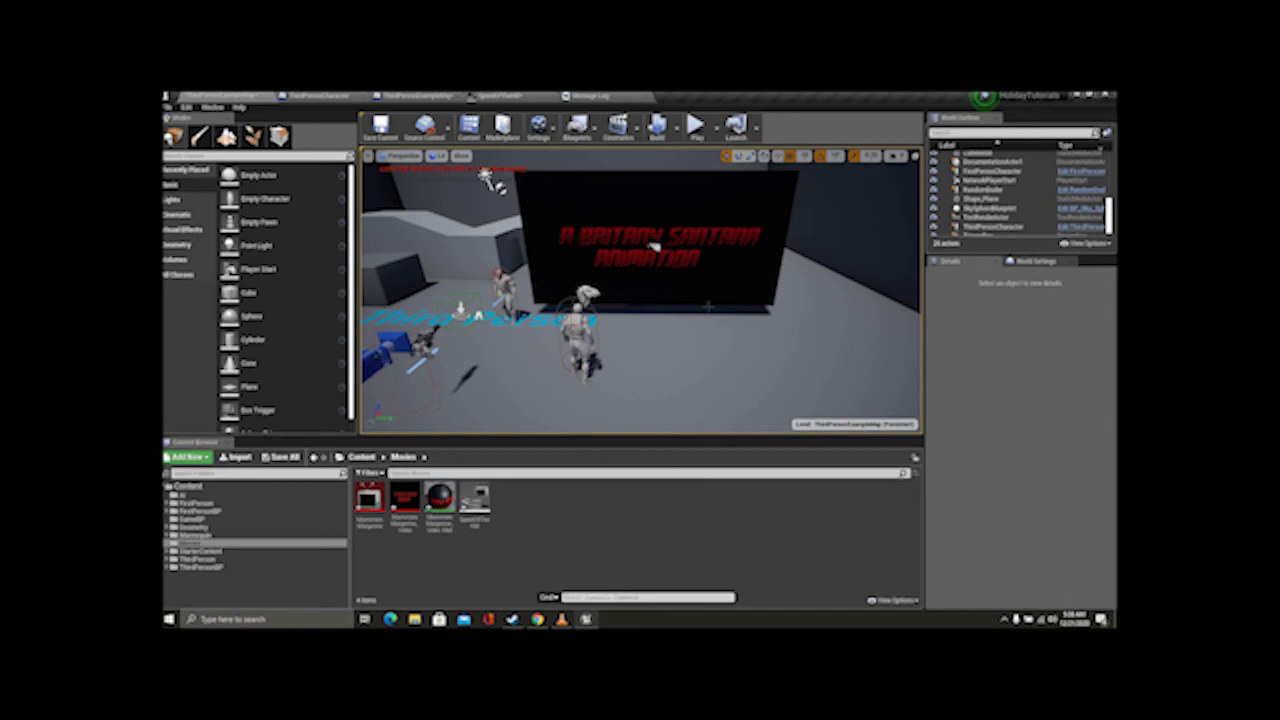
right_click_drag(652, 245, 715, 220)
right_click_drag(600, 318, 557, 318)
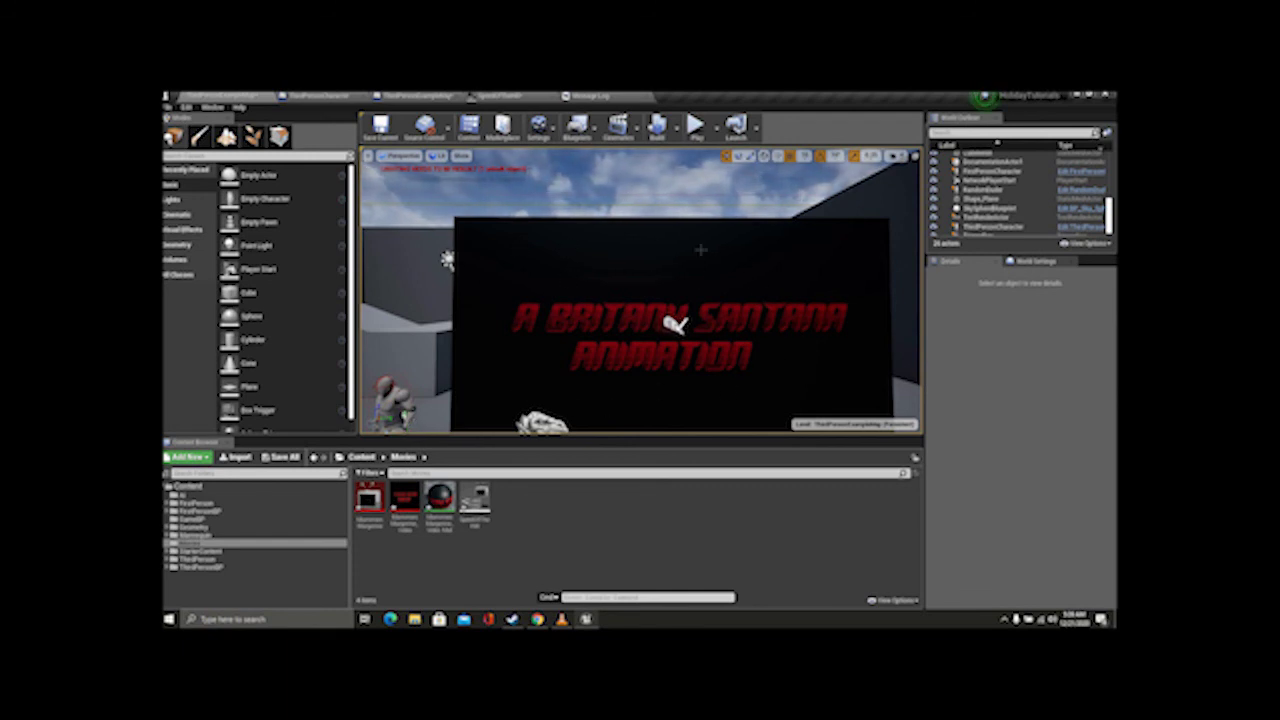
right_click_drag(693, 247, 713, 256)
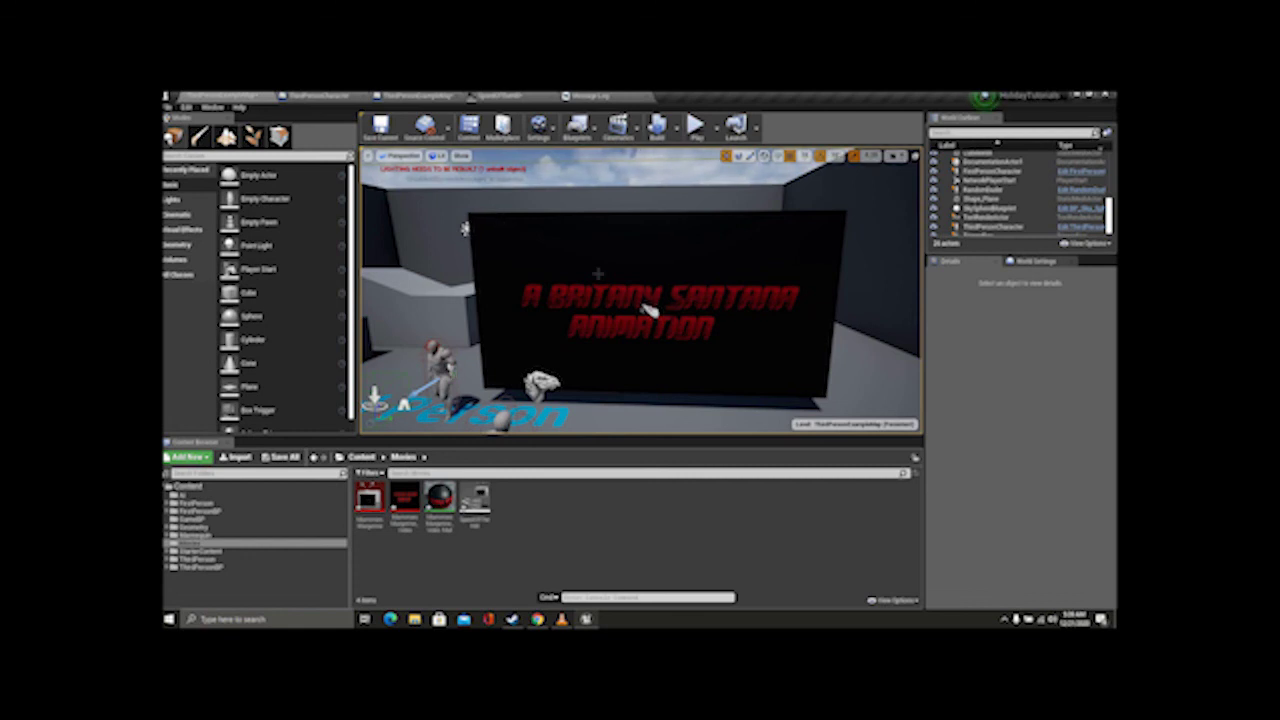
right_click_drag(608, 264, 580, 306)
left_click_drag(608, 264, 613, 234)
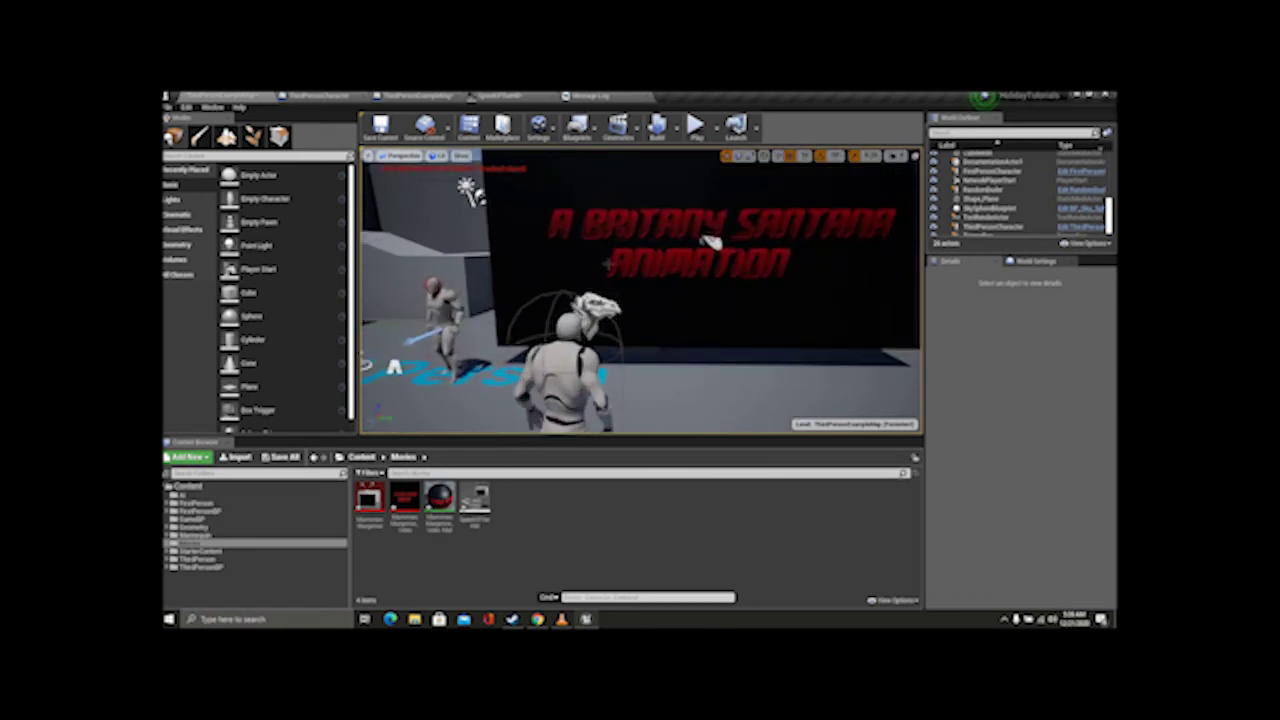
right_click_drag(614, 236, 756, 206)
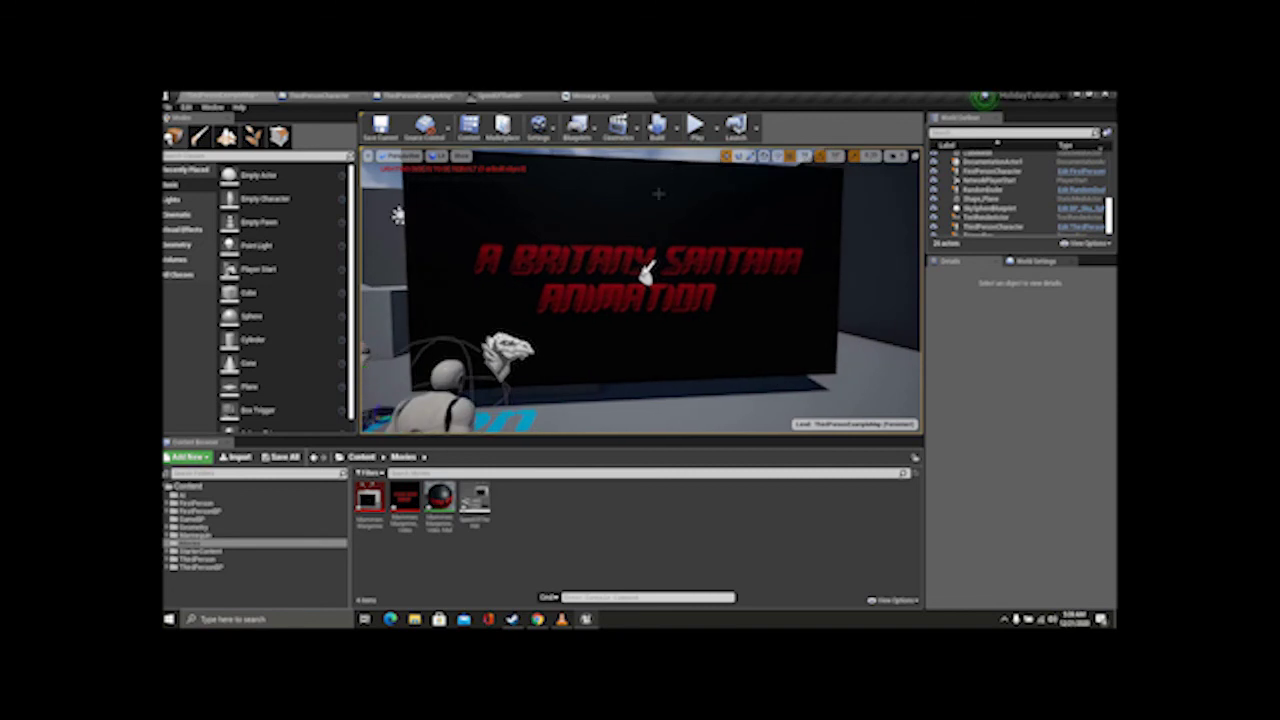
left_click_drag(686, 206, 763, 297)
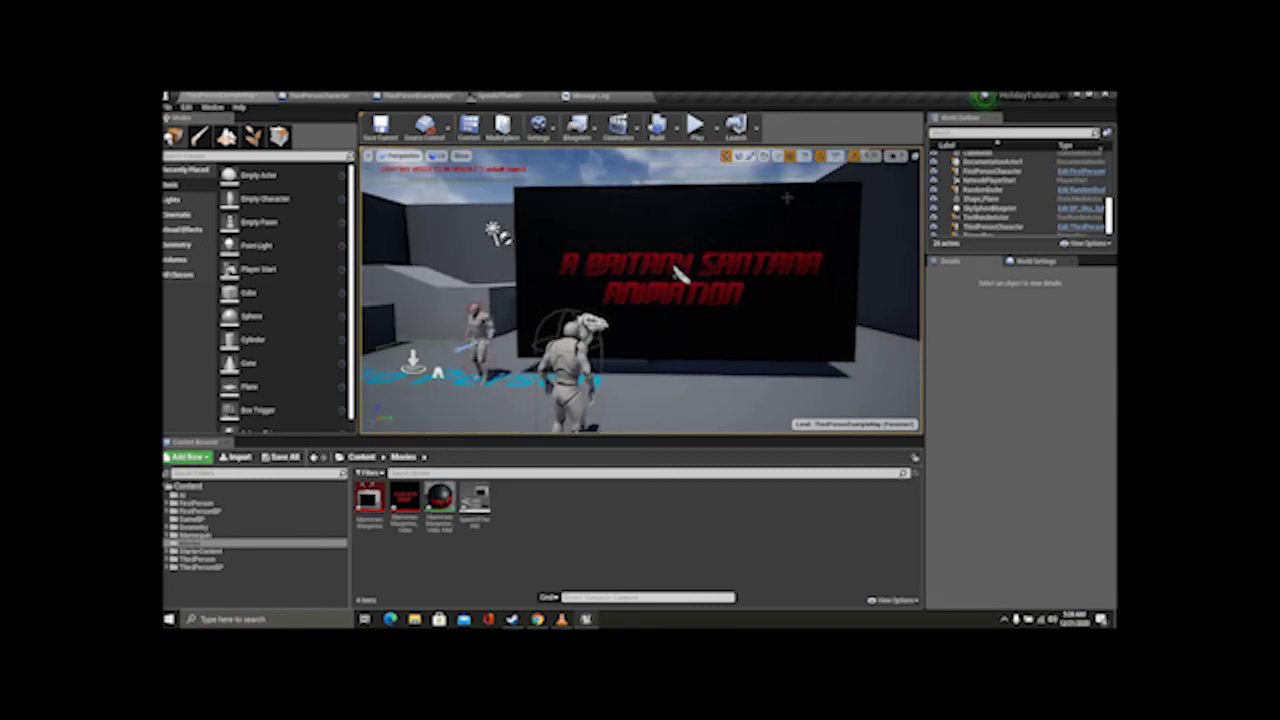